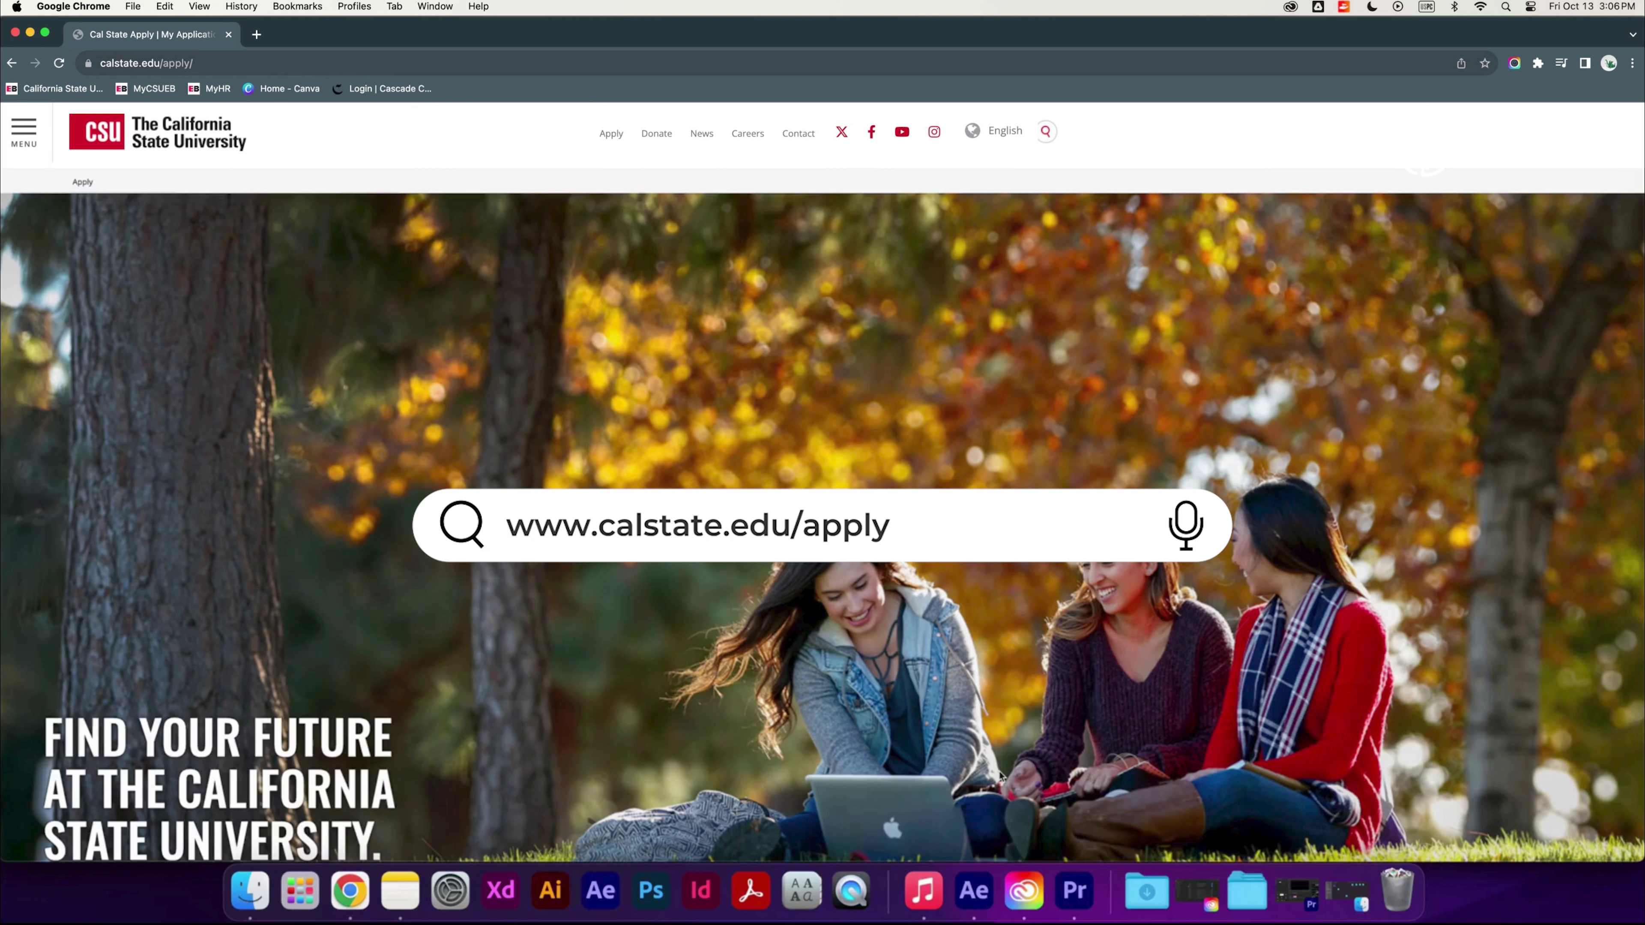
Choose Fall 2024 as the application term and open the Create an Account form
{"action": "scroll", "coordinate": [1000, 774], "scroll_direction": "down", "scroll_amount": 5}
{"action": "scroll", "coordinate": [1000, 774], "scroll_direction": "down", "scroll_amount": 8}
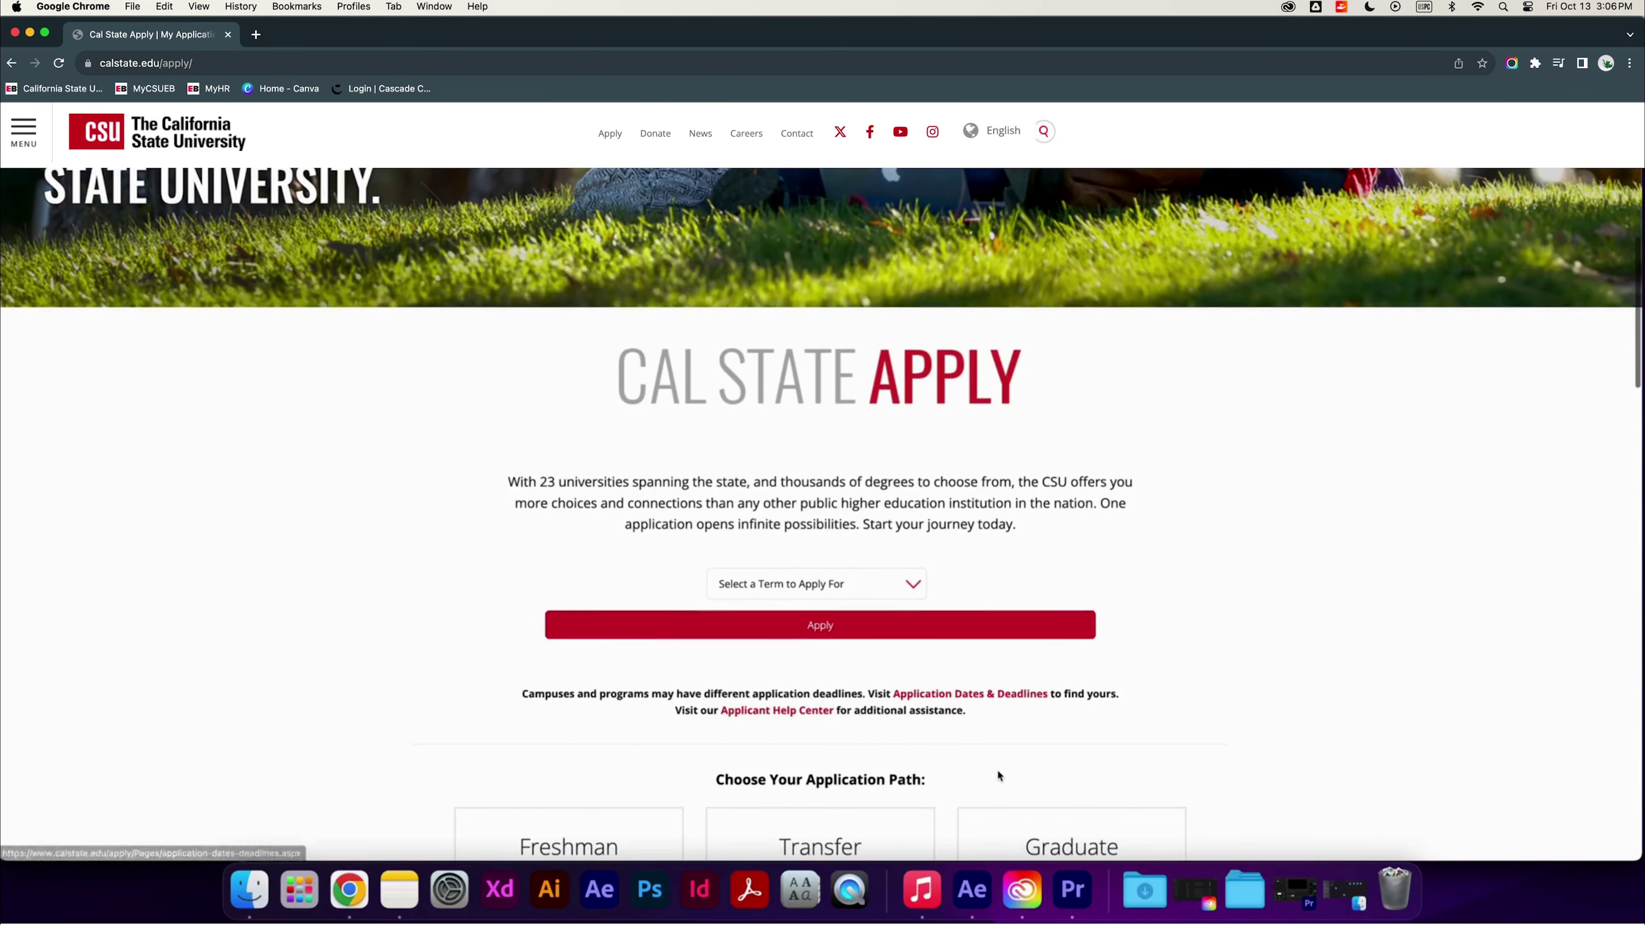
{"action": "left_click", "coordinate": [904, 407]}
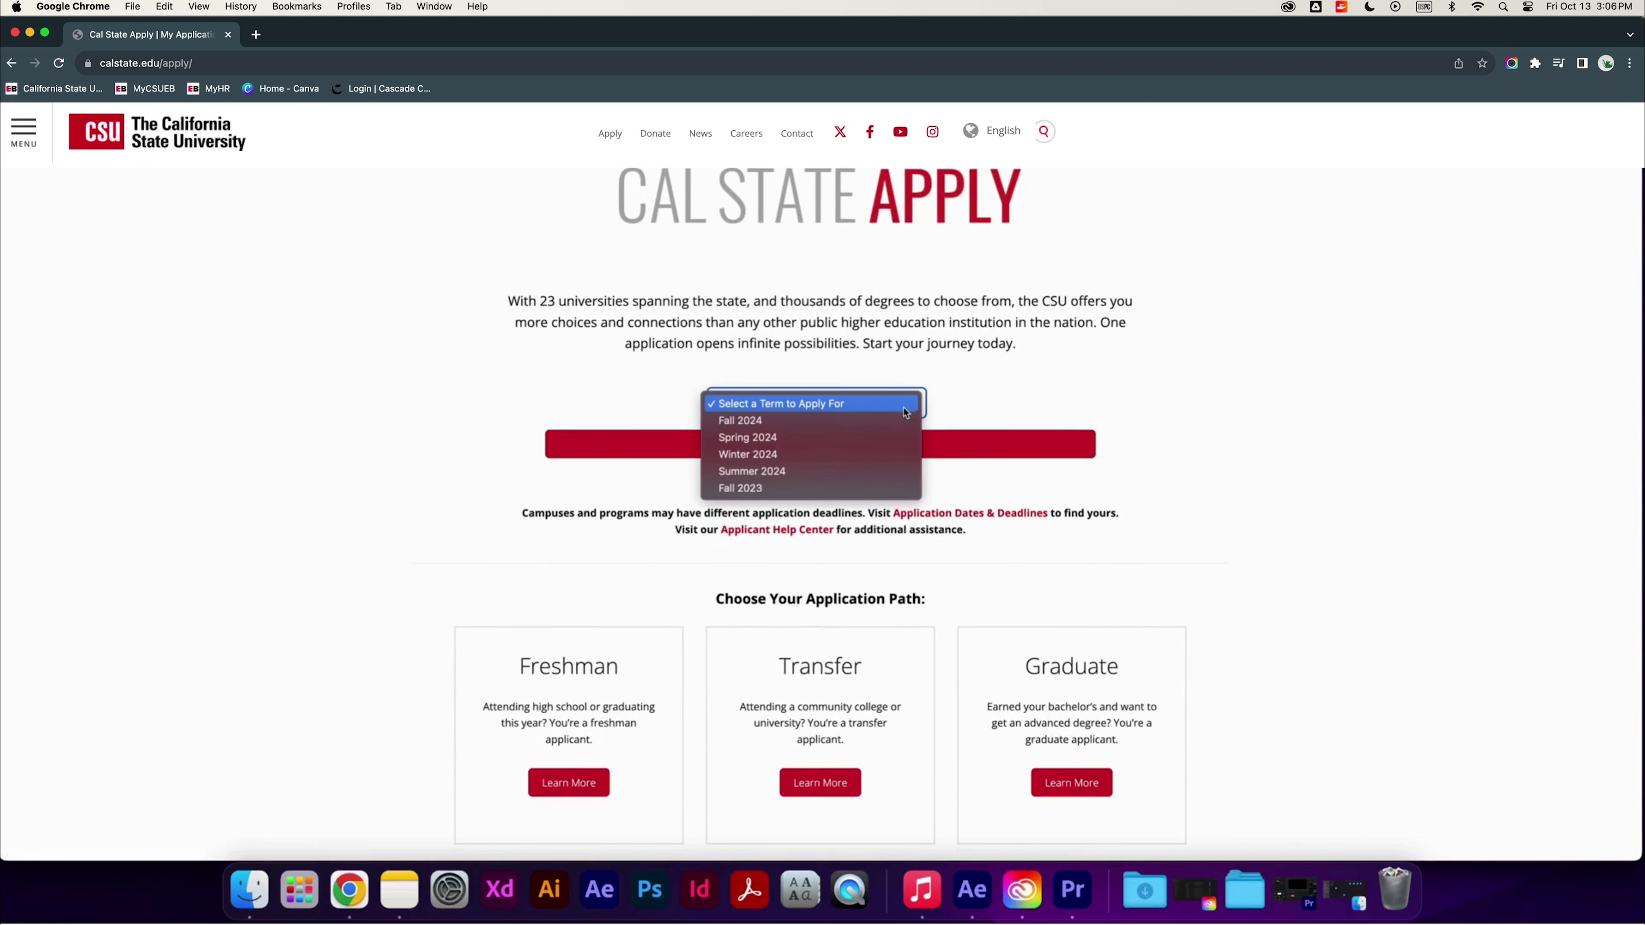
{"action": "left_click", "coordinate": [895, 422]}
{"action": "left_click", "coordinate": [903, 445]}
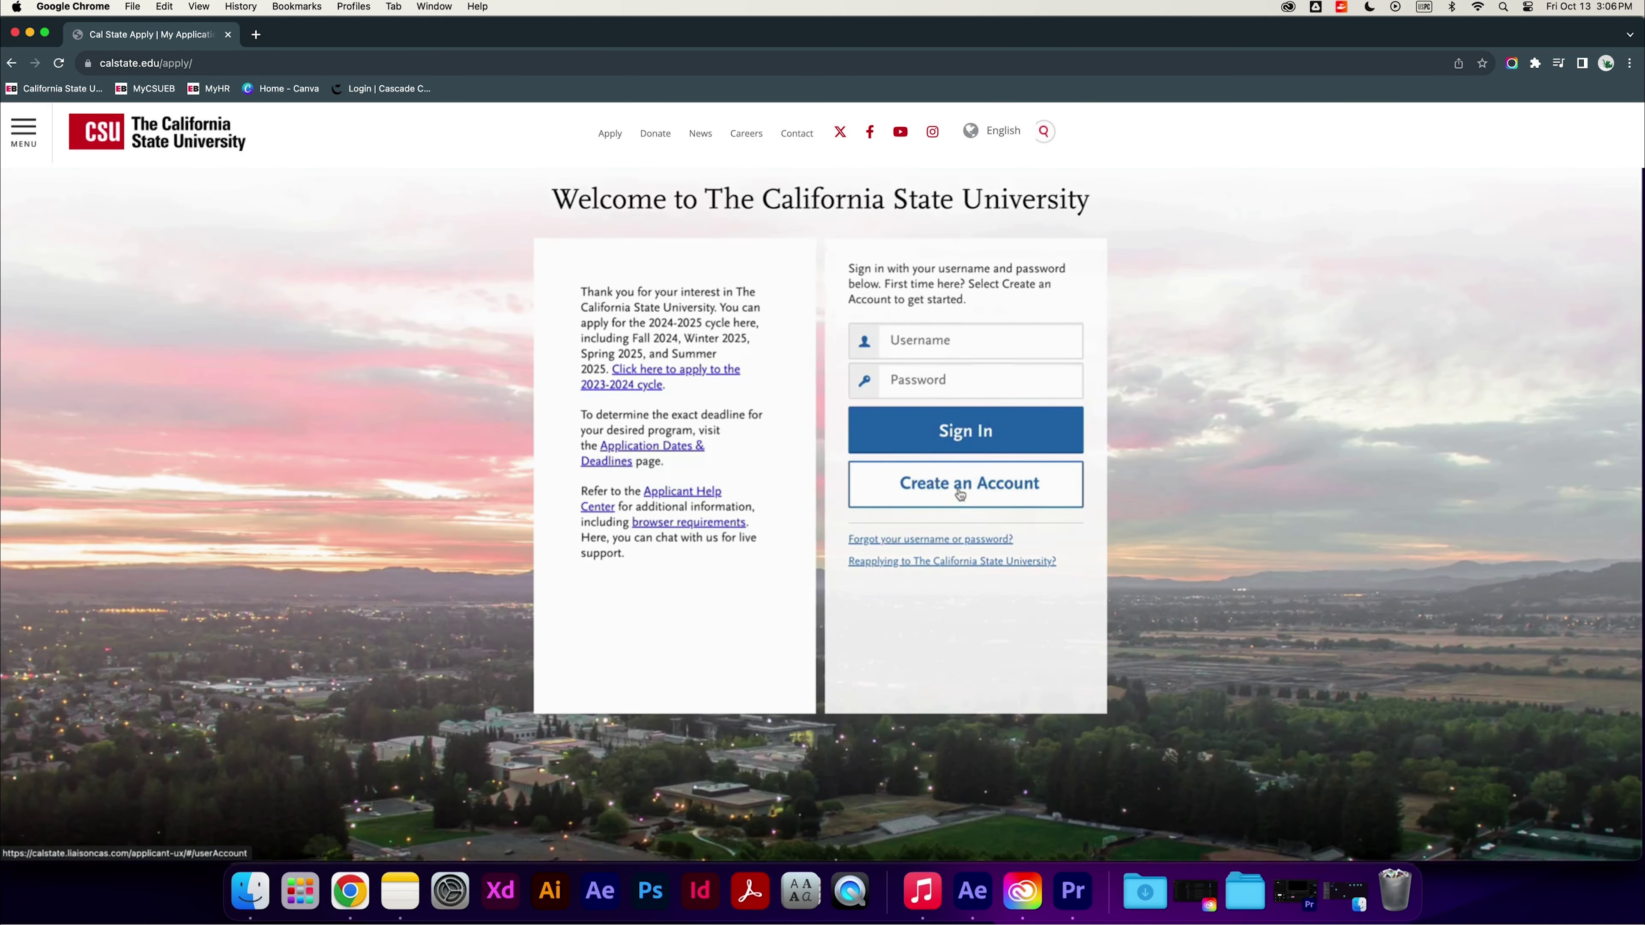
{"action": "left_click", "coordinate": [959, 494]}
Enter the title Mr and the applicant's legal first and last name
{"action": "left_click", "coordinate": [918, 383]}
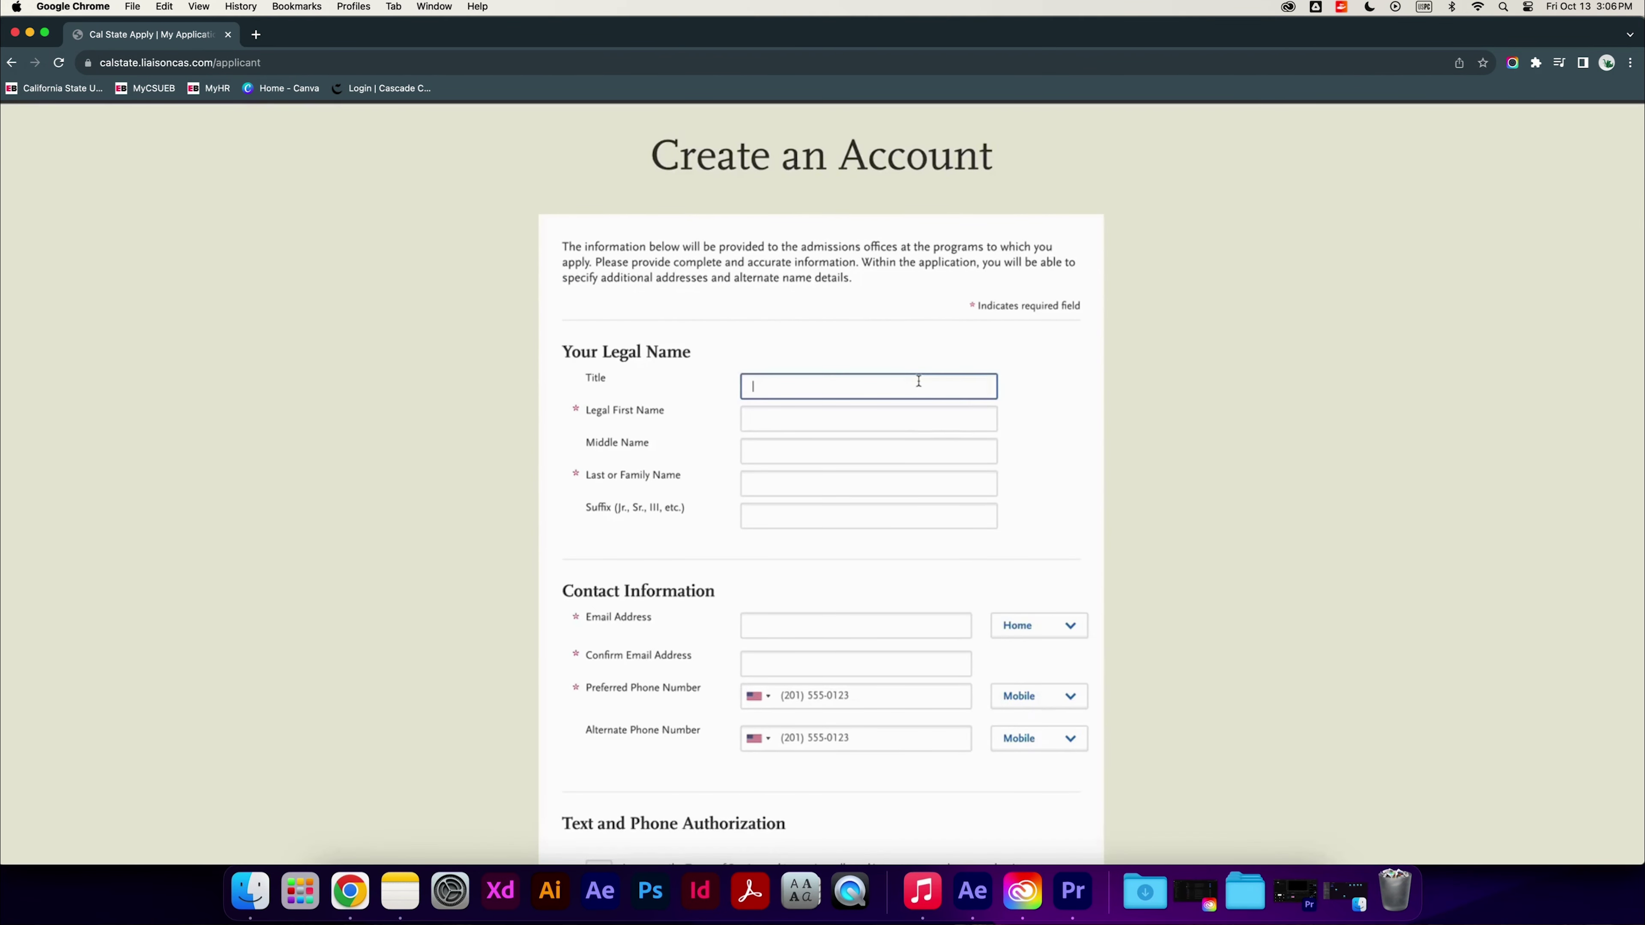
{"action": "type", "text": "mr"}
{"action": "left_click", "coordinate": [912, 415]}
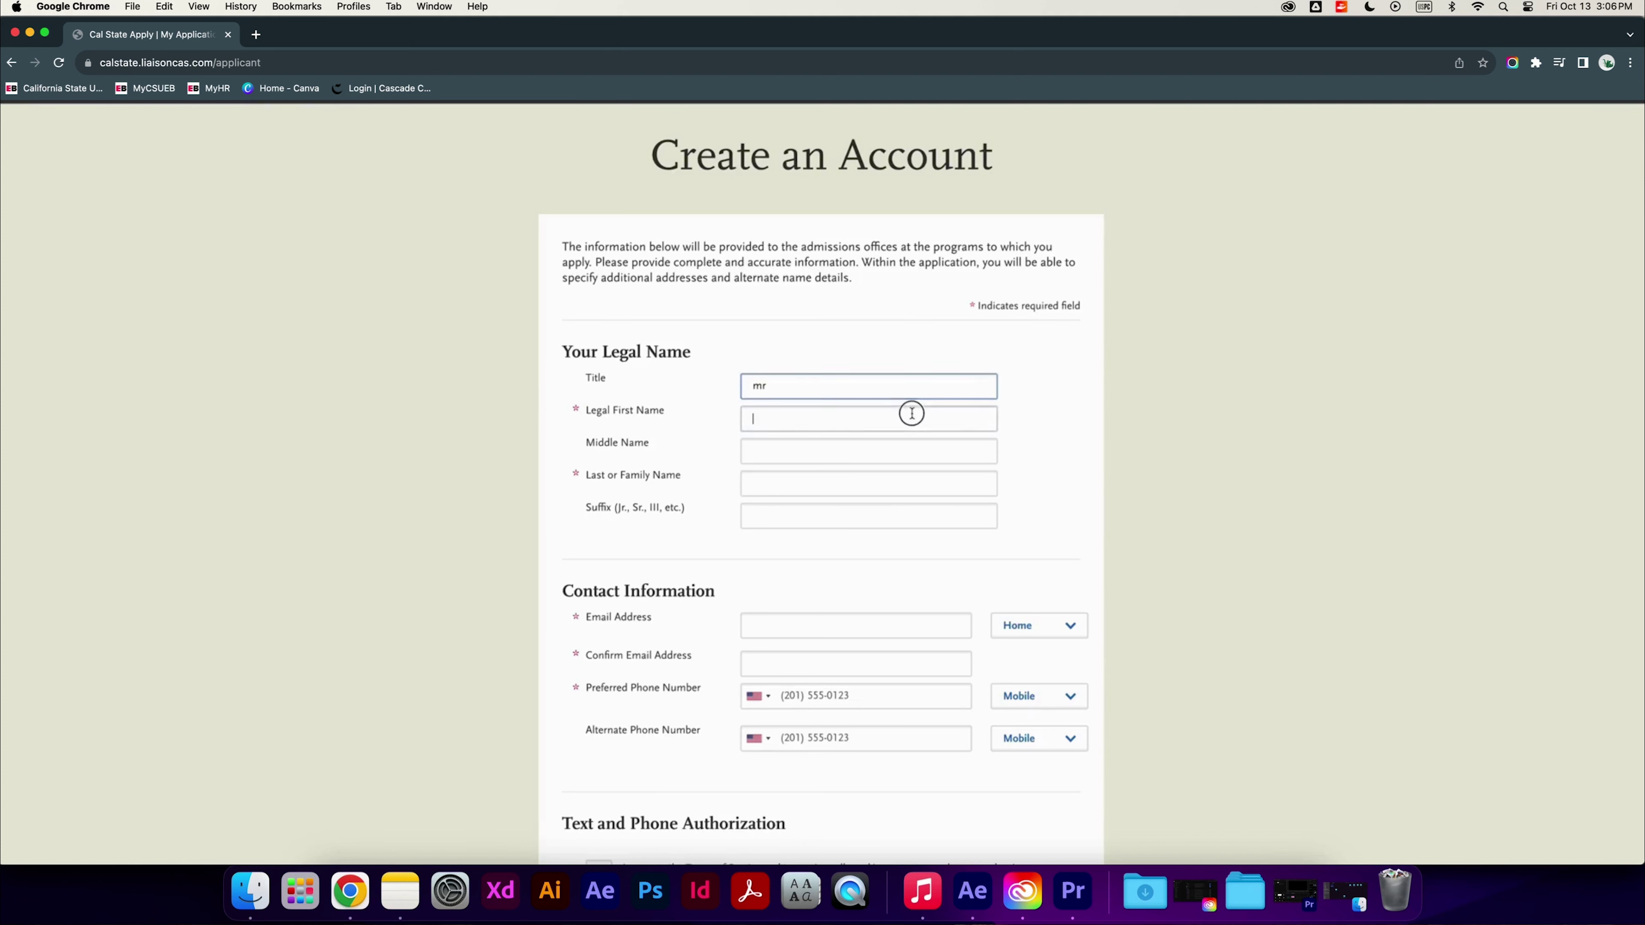
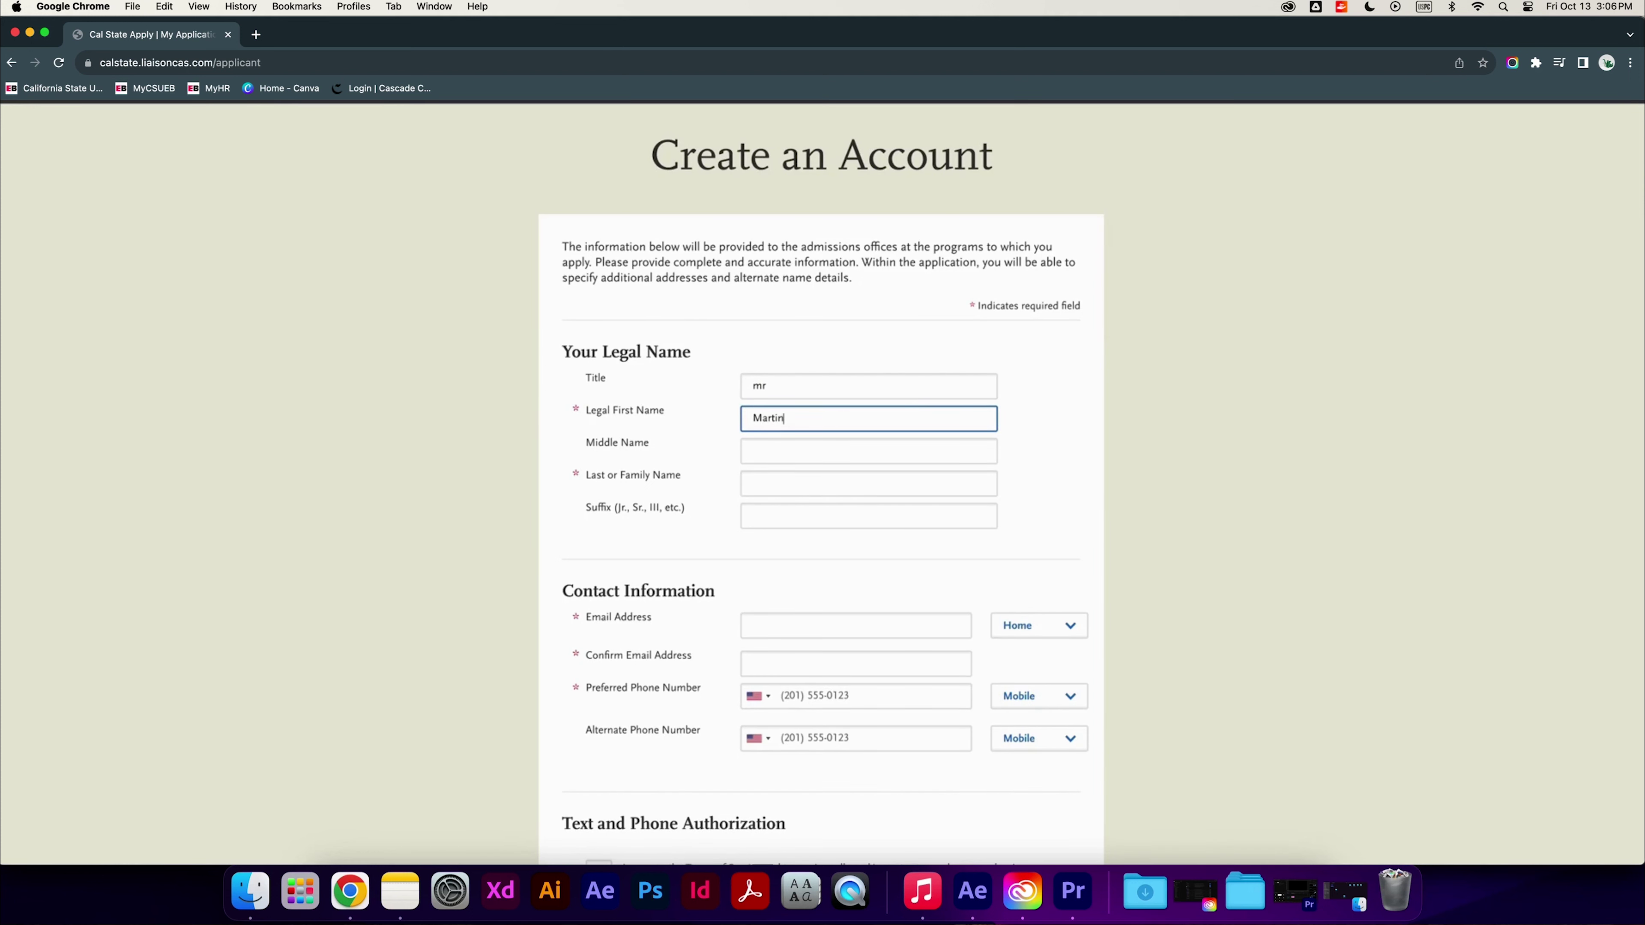
{"action": "left_click", "coordinate": [805, 486]}
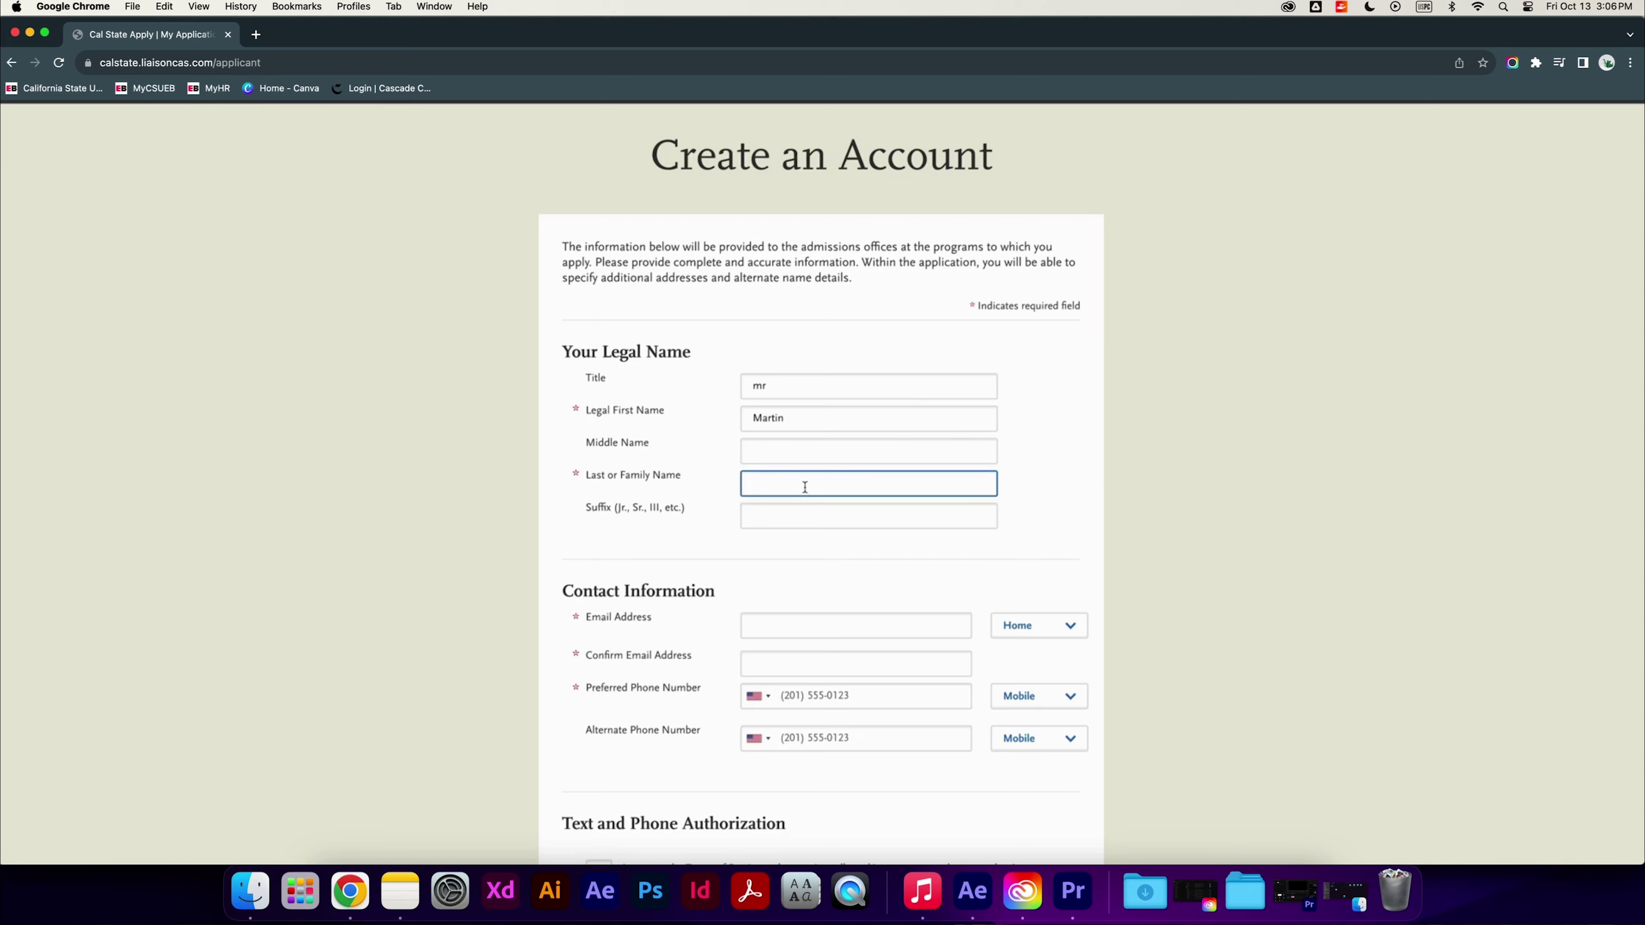
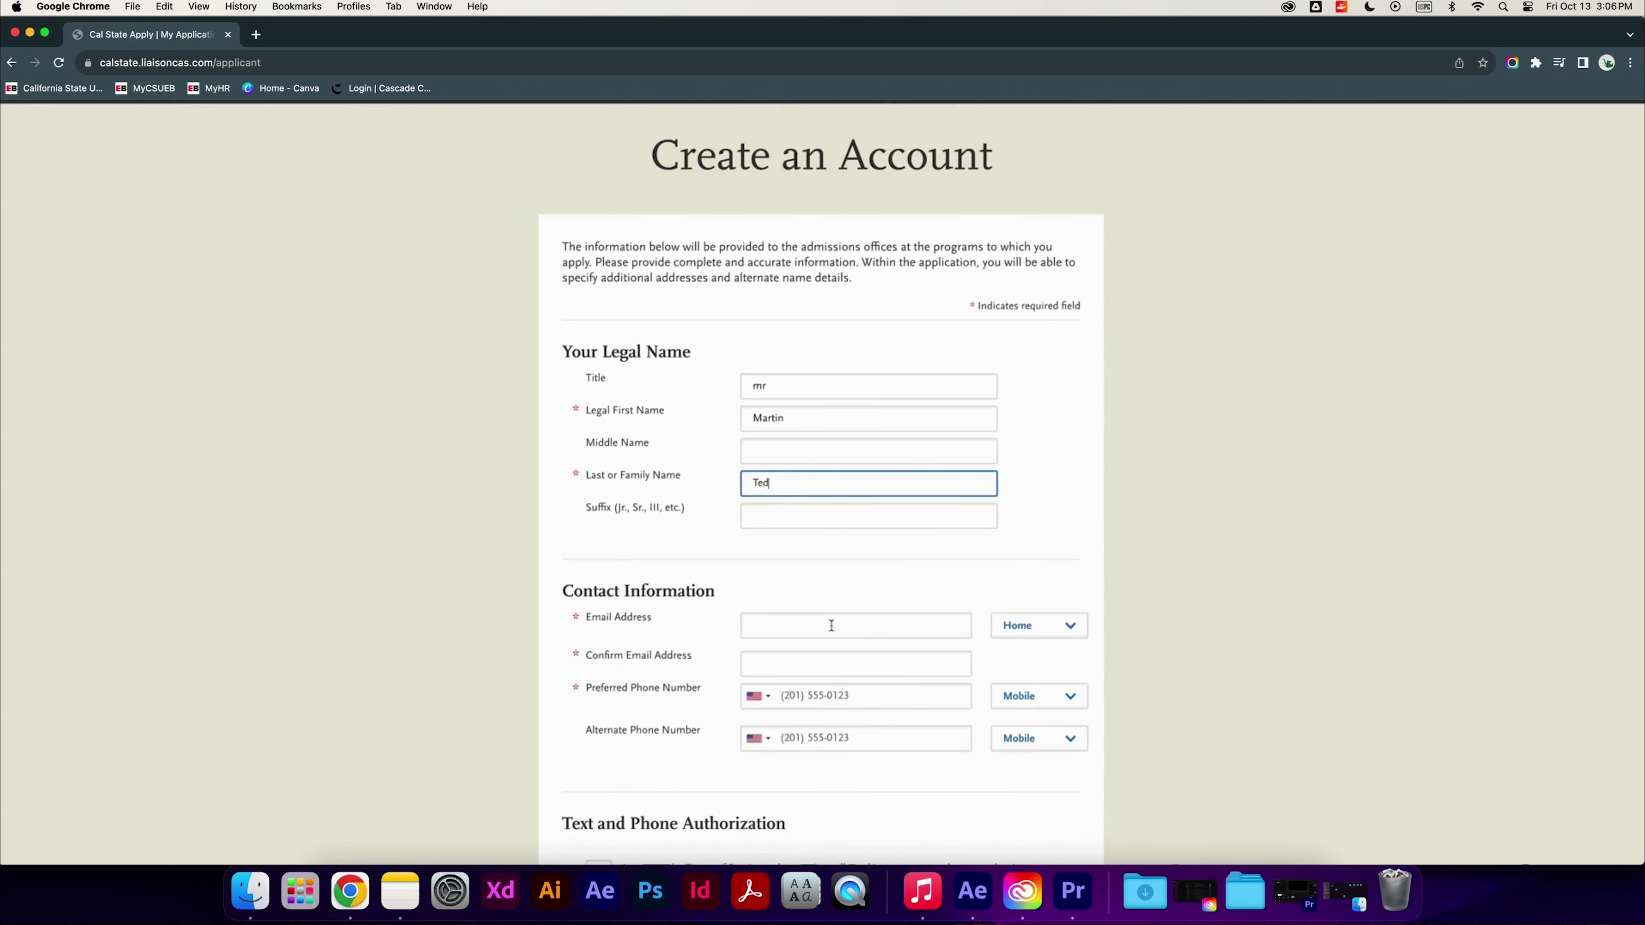
Enter the applicant's email address twice and their preferred phone number
{"action": "left_click", "coordinate": [837, 626]}
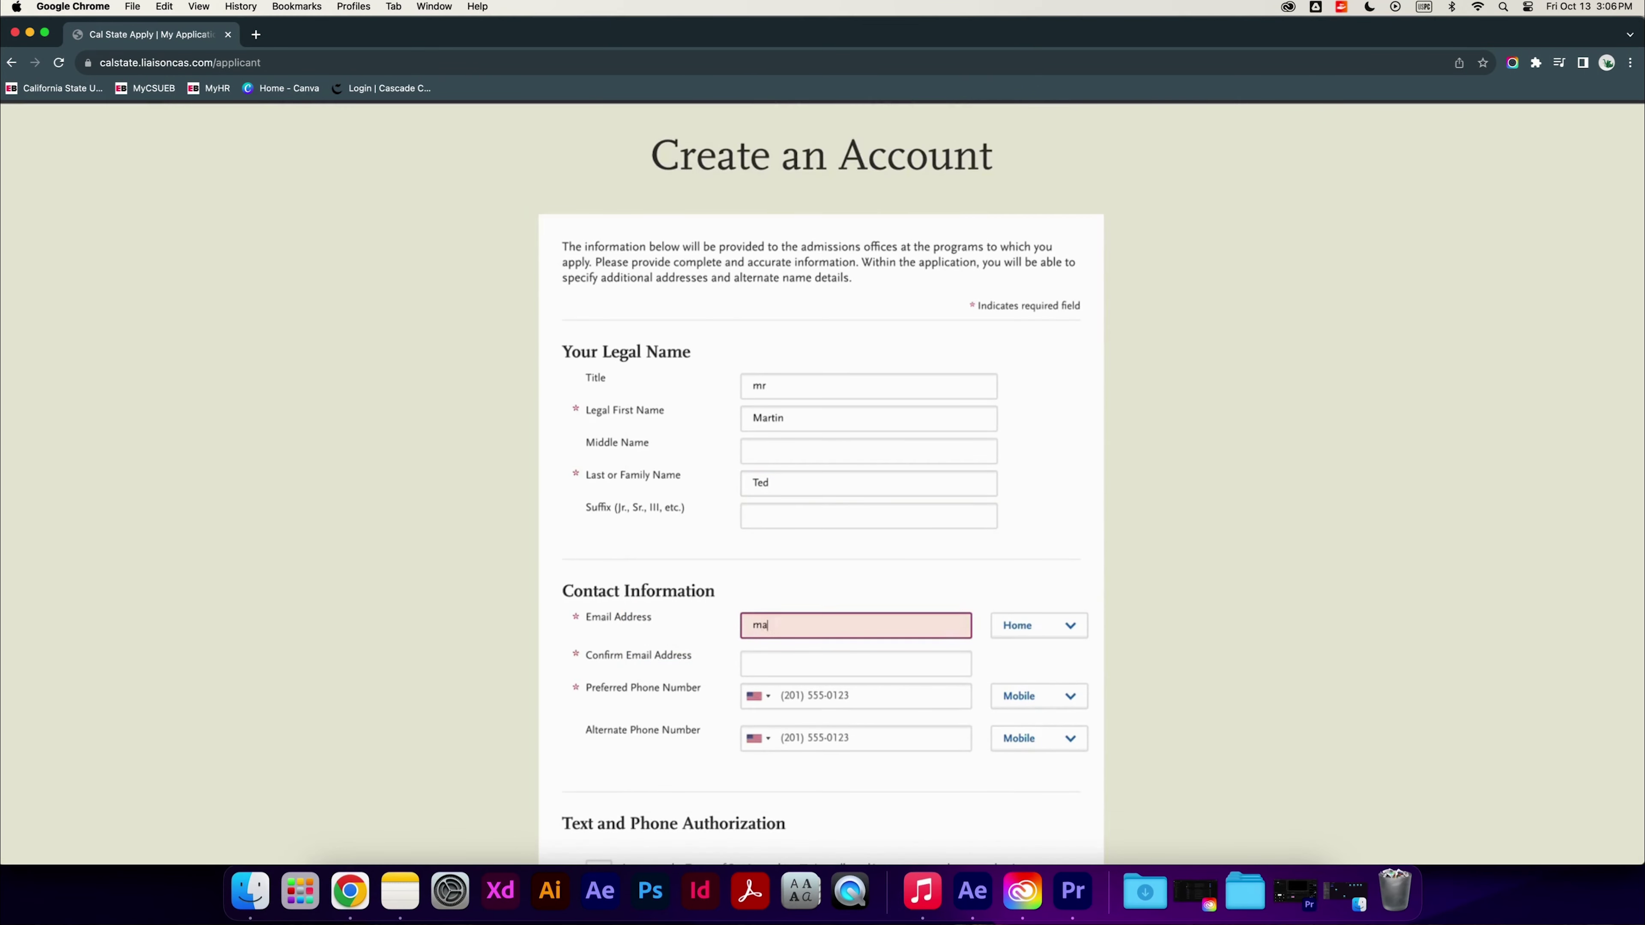
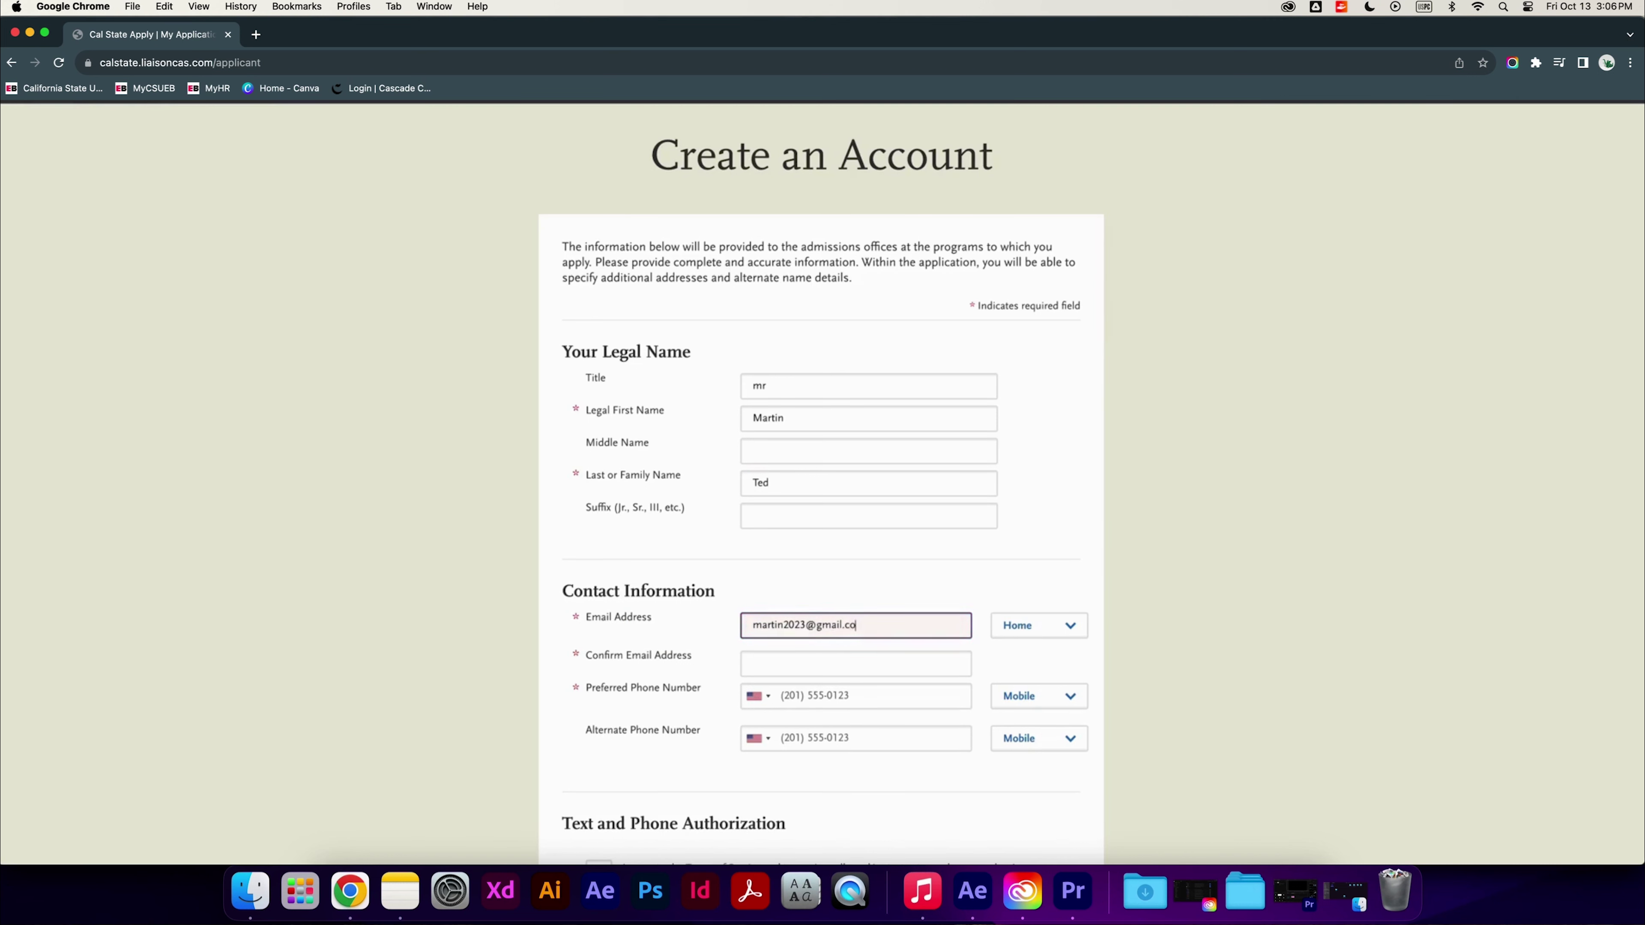
{"action": "left_click", "coordinate": [790, 658]}
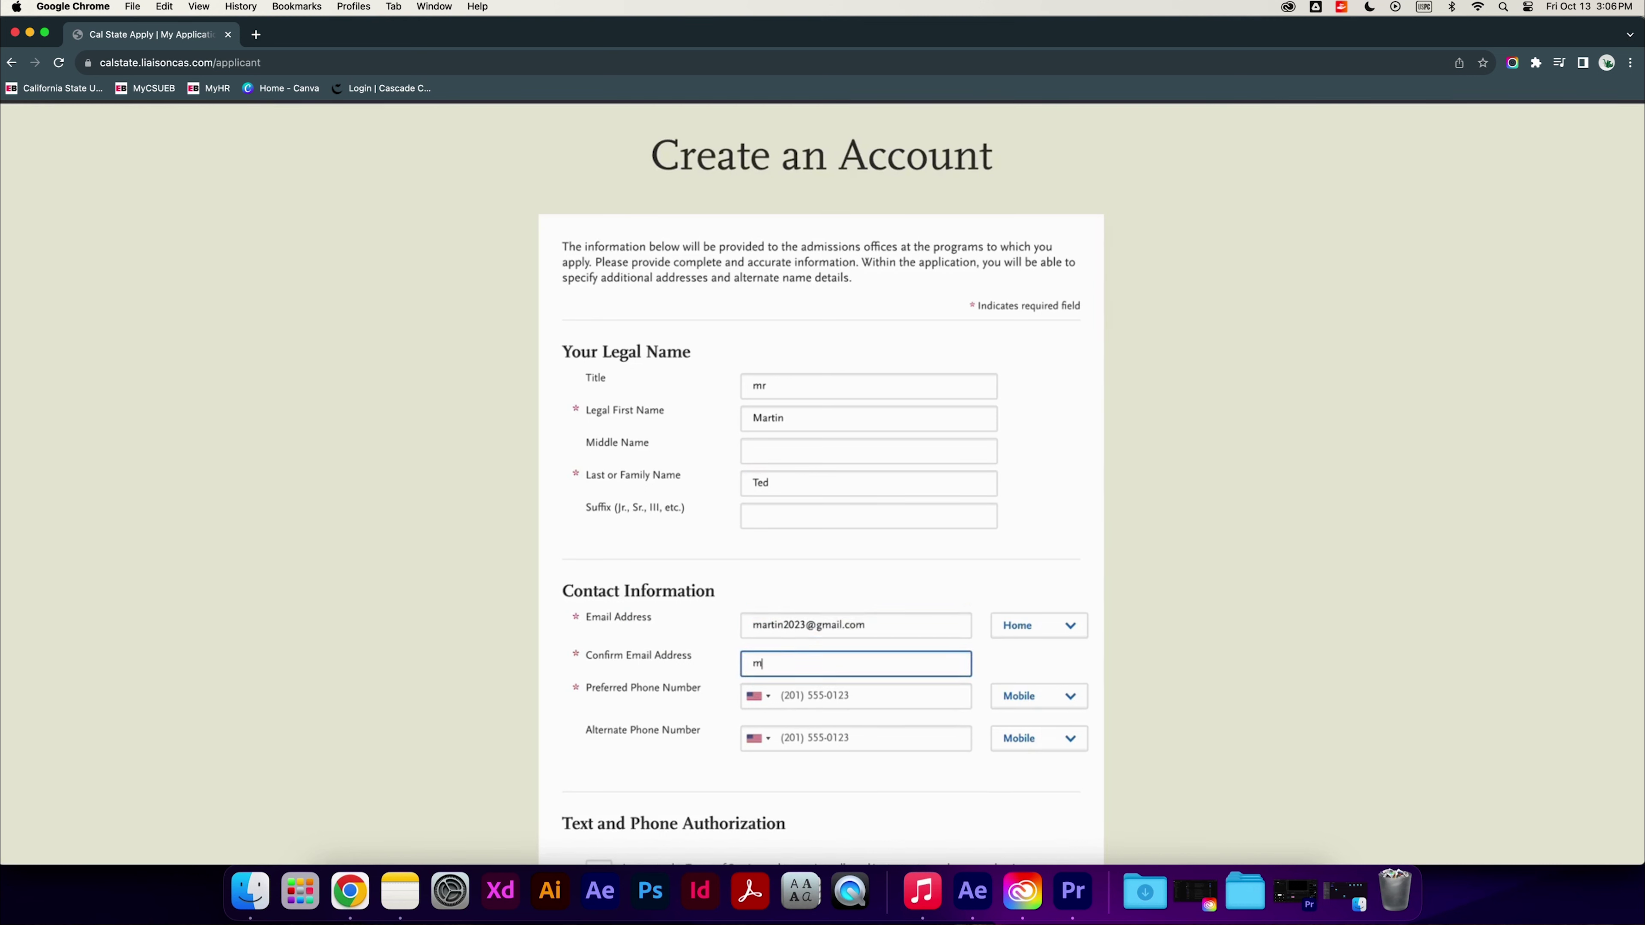
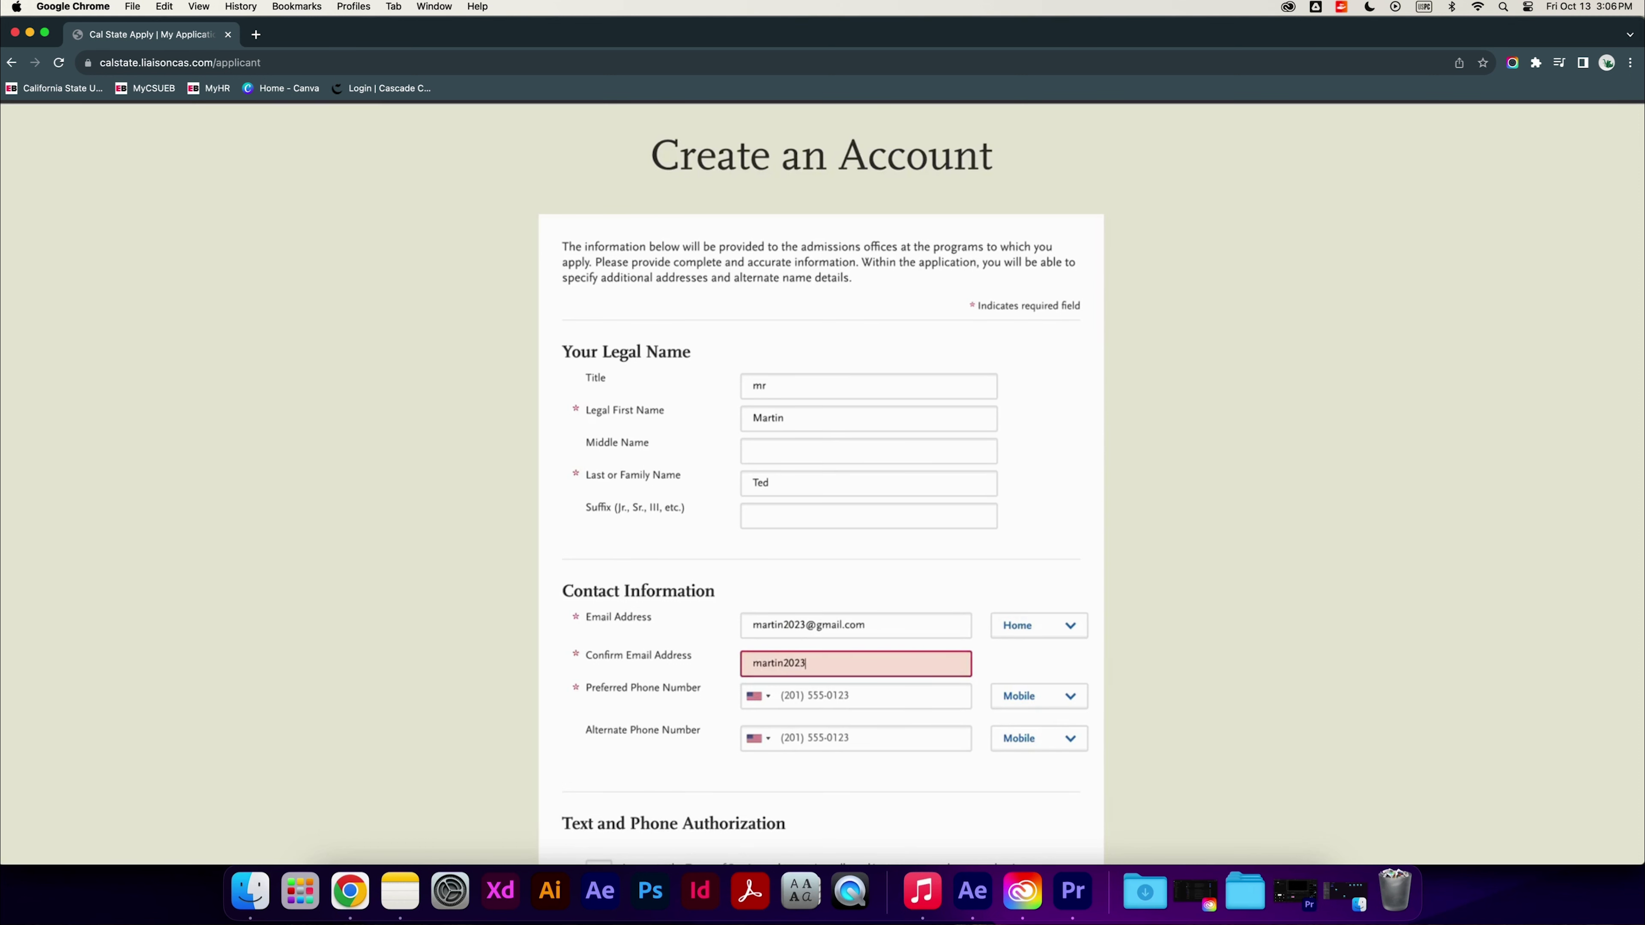
{"action": "key", "text": "Tab"}
{"action": "type", "text": "1234567"}
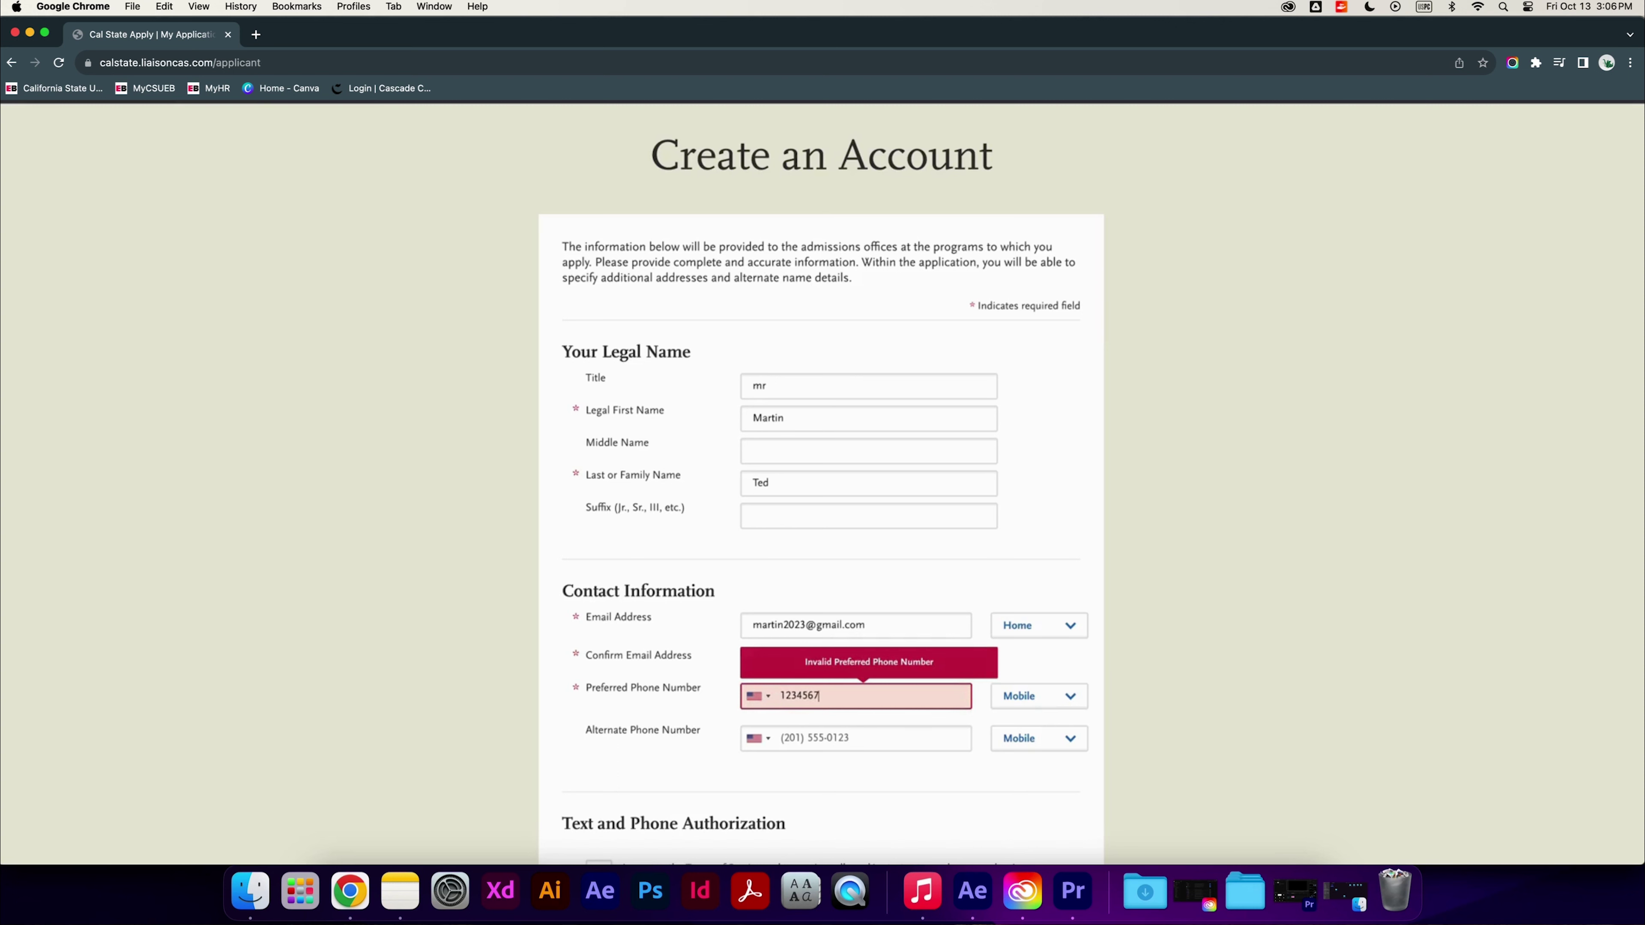
{"action": "type", "text": "890"}
{"action": "left_click", "coordinate": [810, 743]}
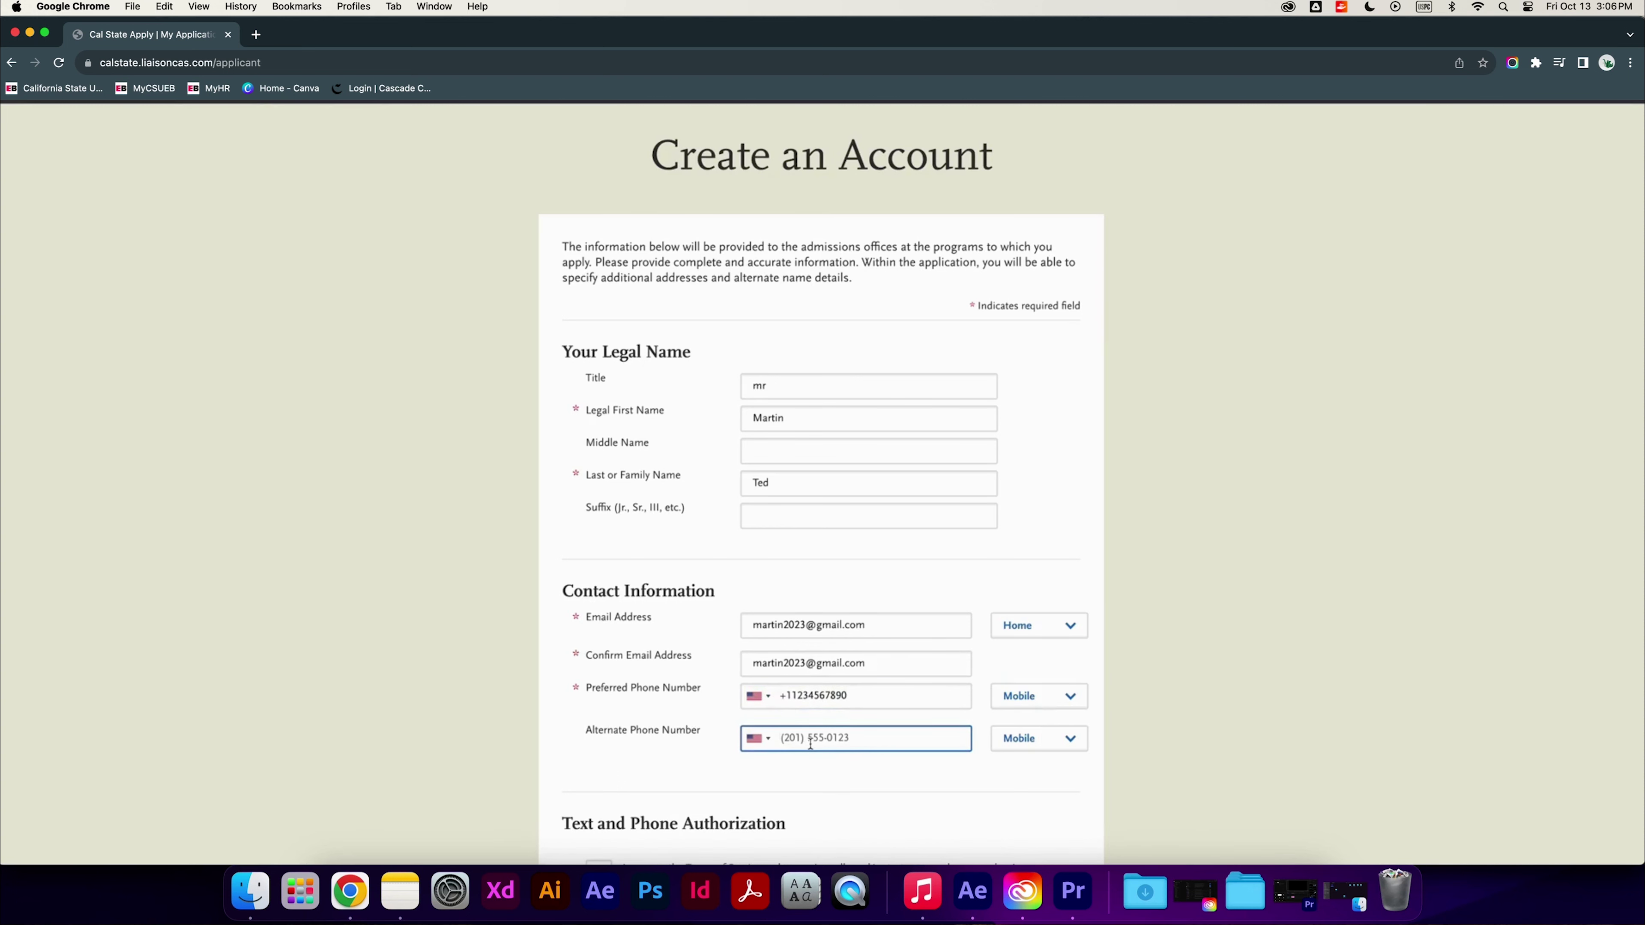
Enter the alternate phone number and accept the text and phone authorization
{"action": "type", "text": "1234567891"}
{"action": "scroll", "coordinate": [777, 696], "scroll_direction": "down", "scroll_amount": 6}
{"action": "left_click", "coordinate": [598, 486]}
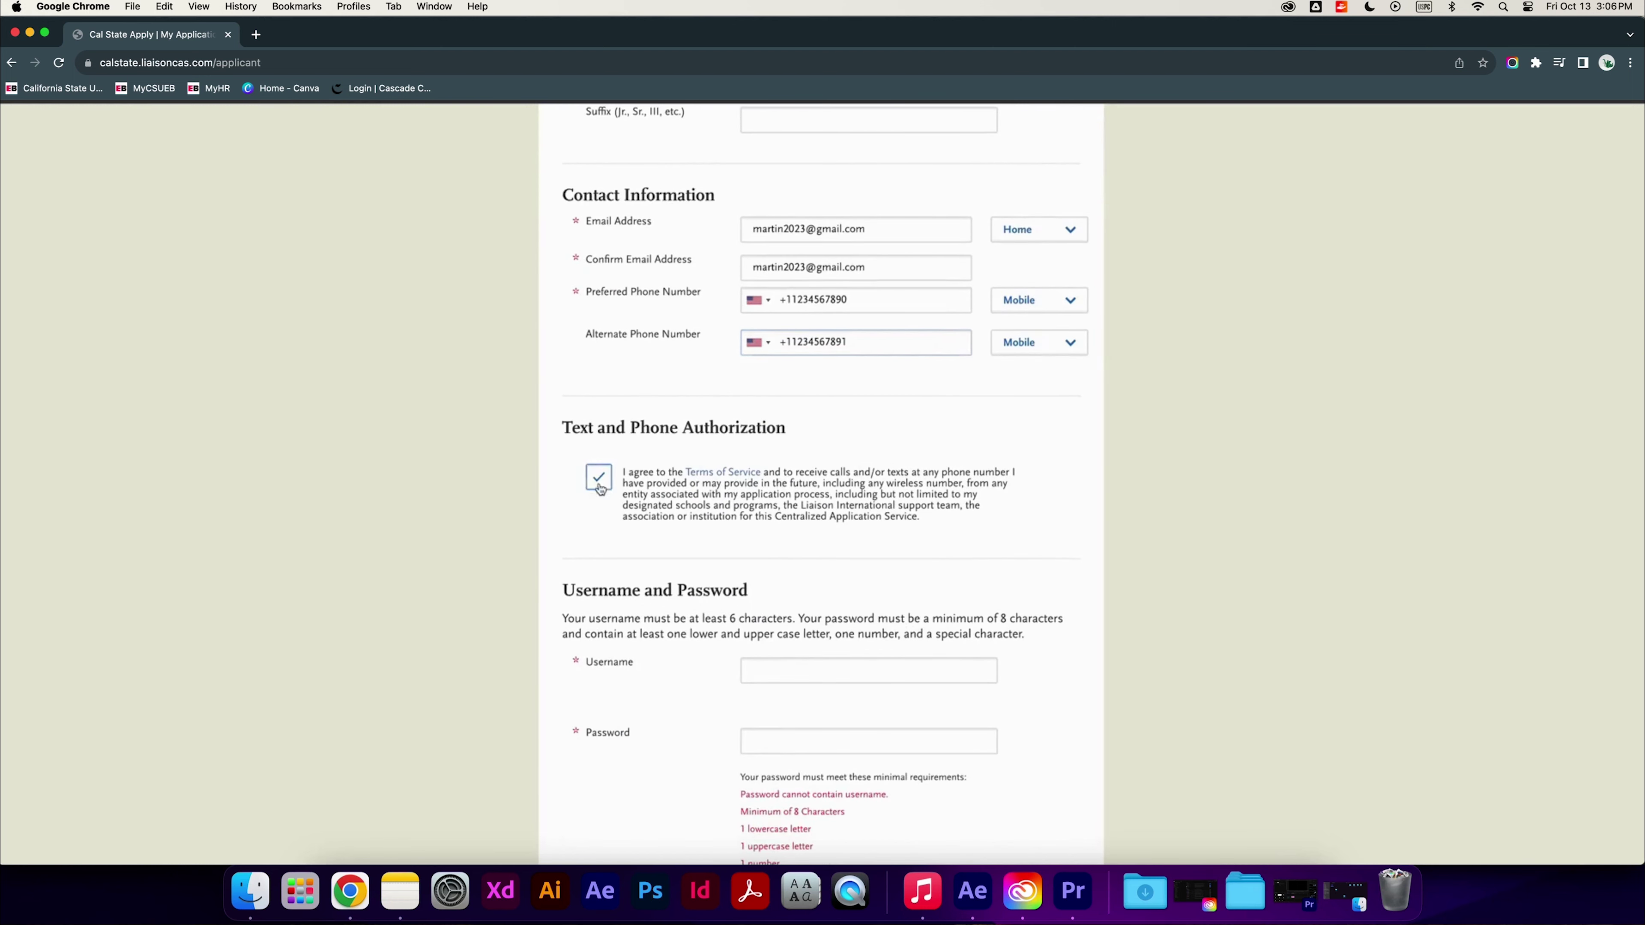
{"action": "scroll", "coordinate": [792, 550], "scroll_direction": "down", "scroll_amount": 2}
Set a username and password, agree to the terms, answer No to the EU question, and submit
{"action": "left_click", "coordinate": [800, 521]}
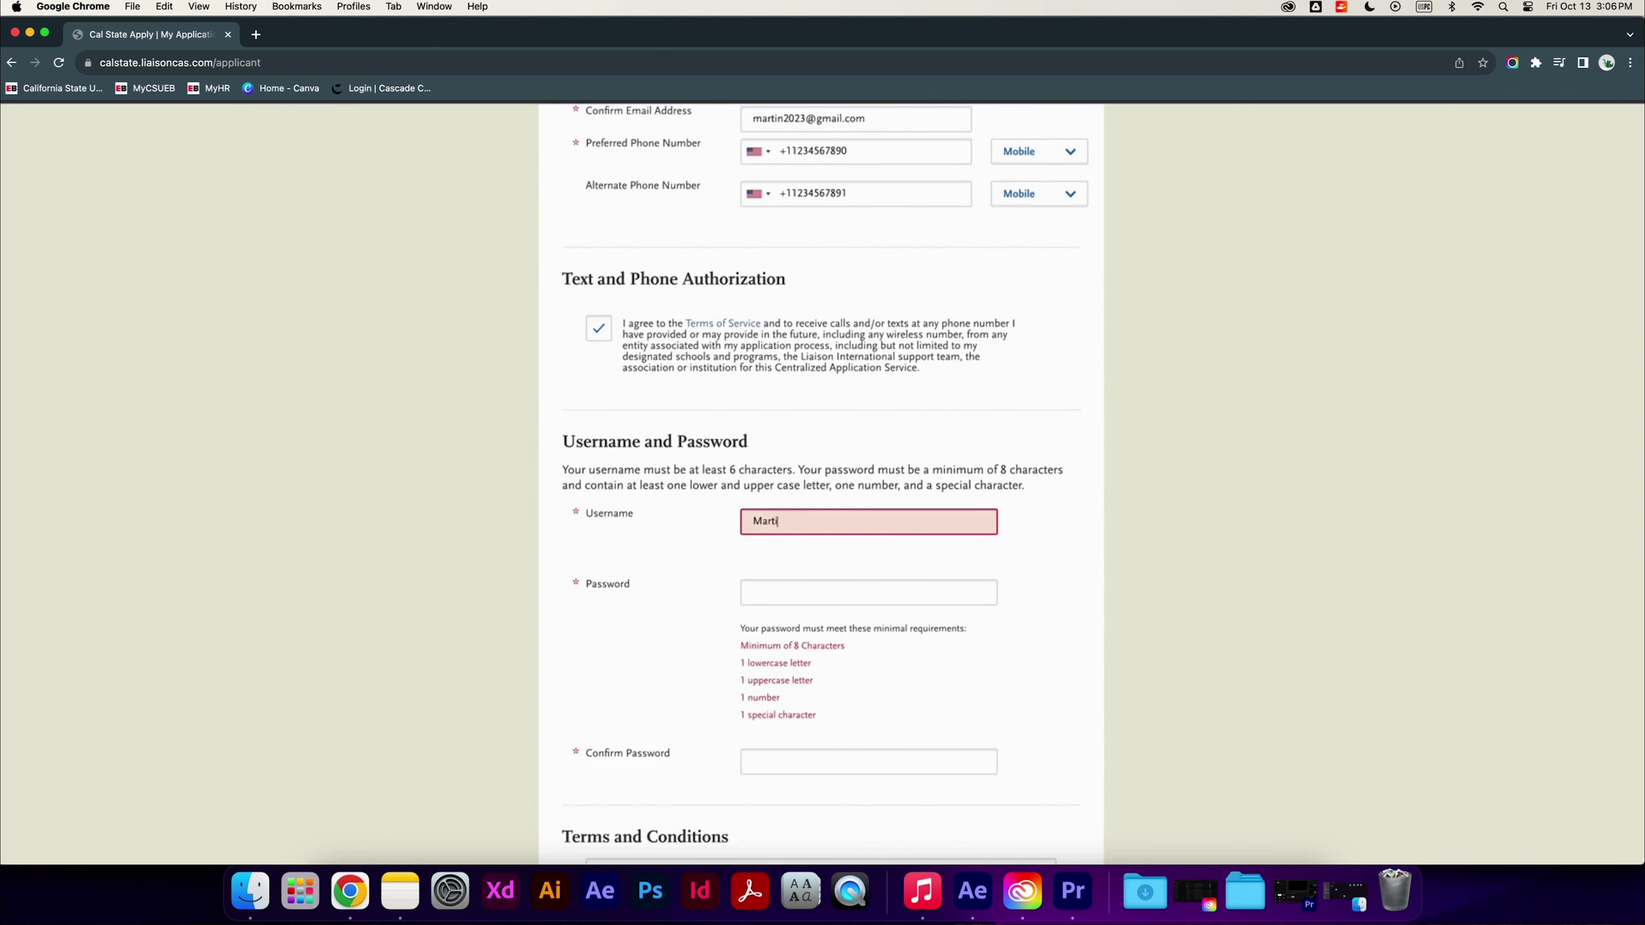
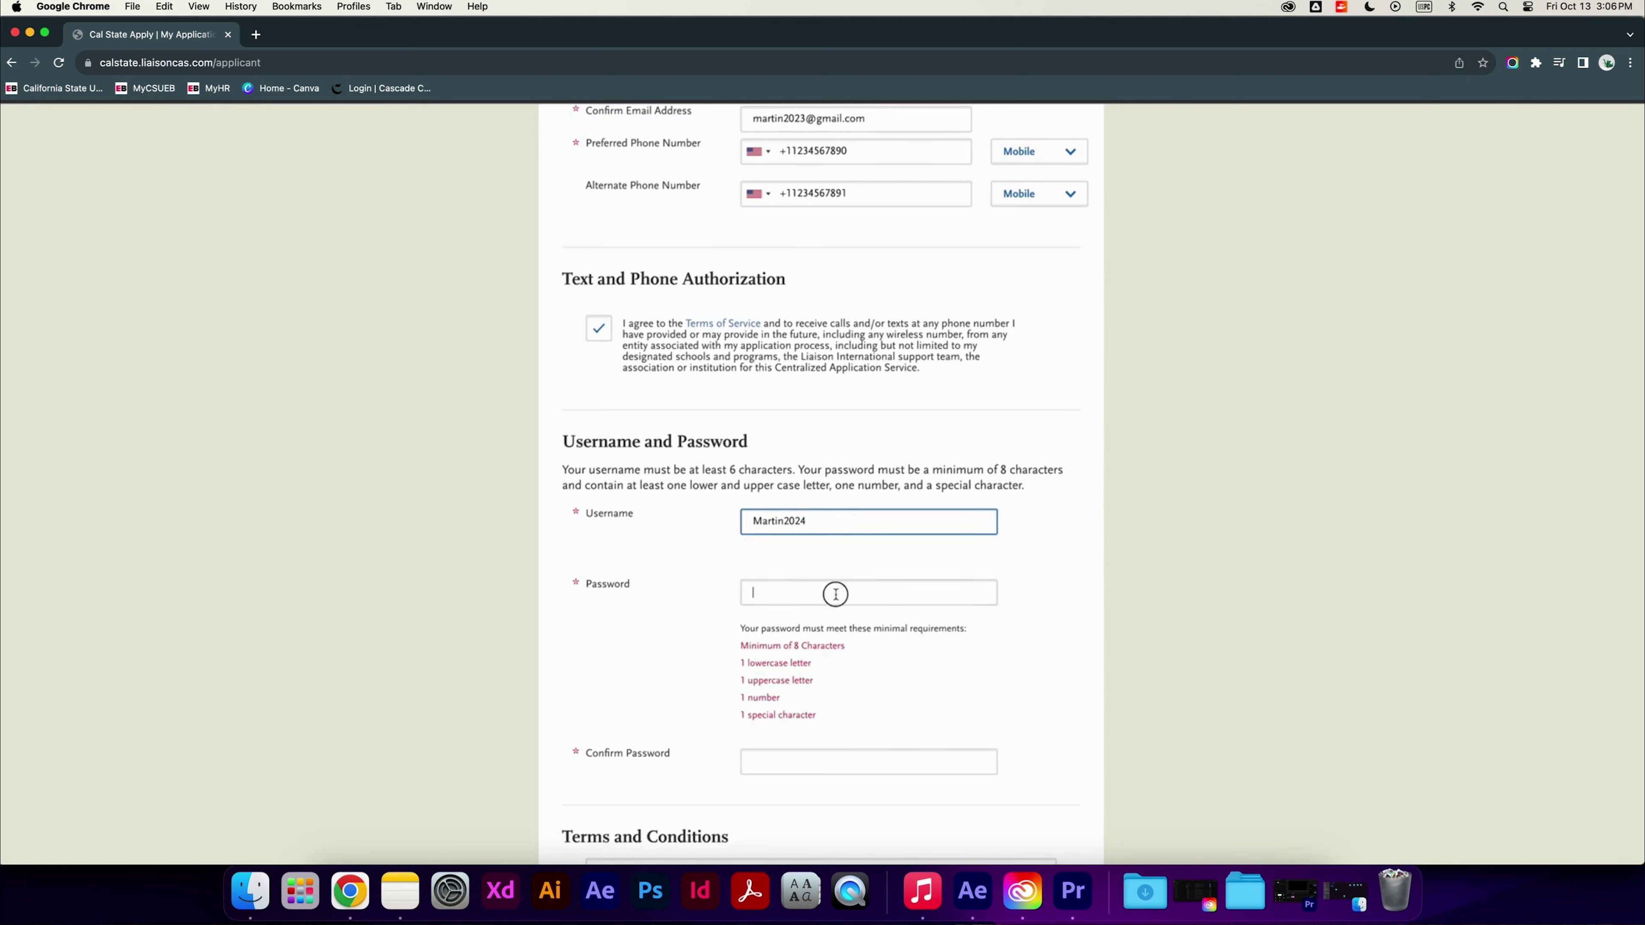
{"action": "left_click", "coordinate": [837, 591]}
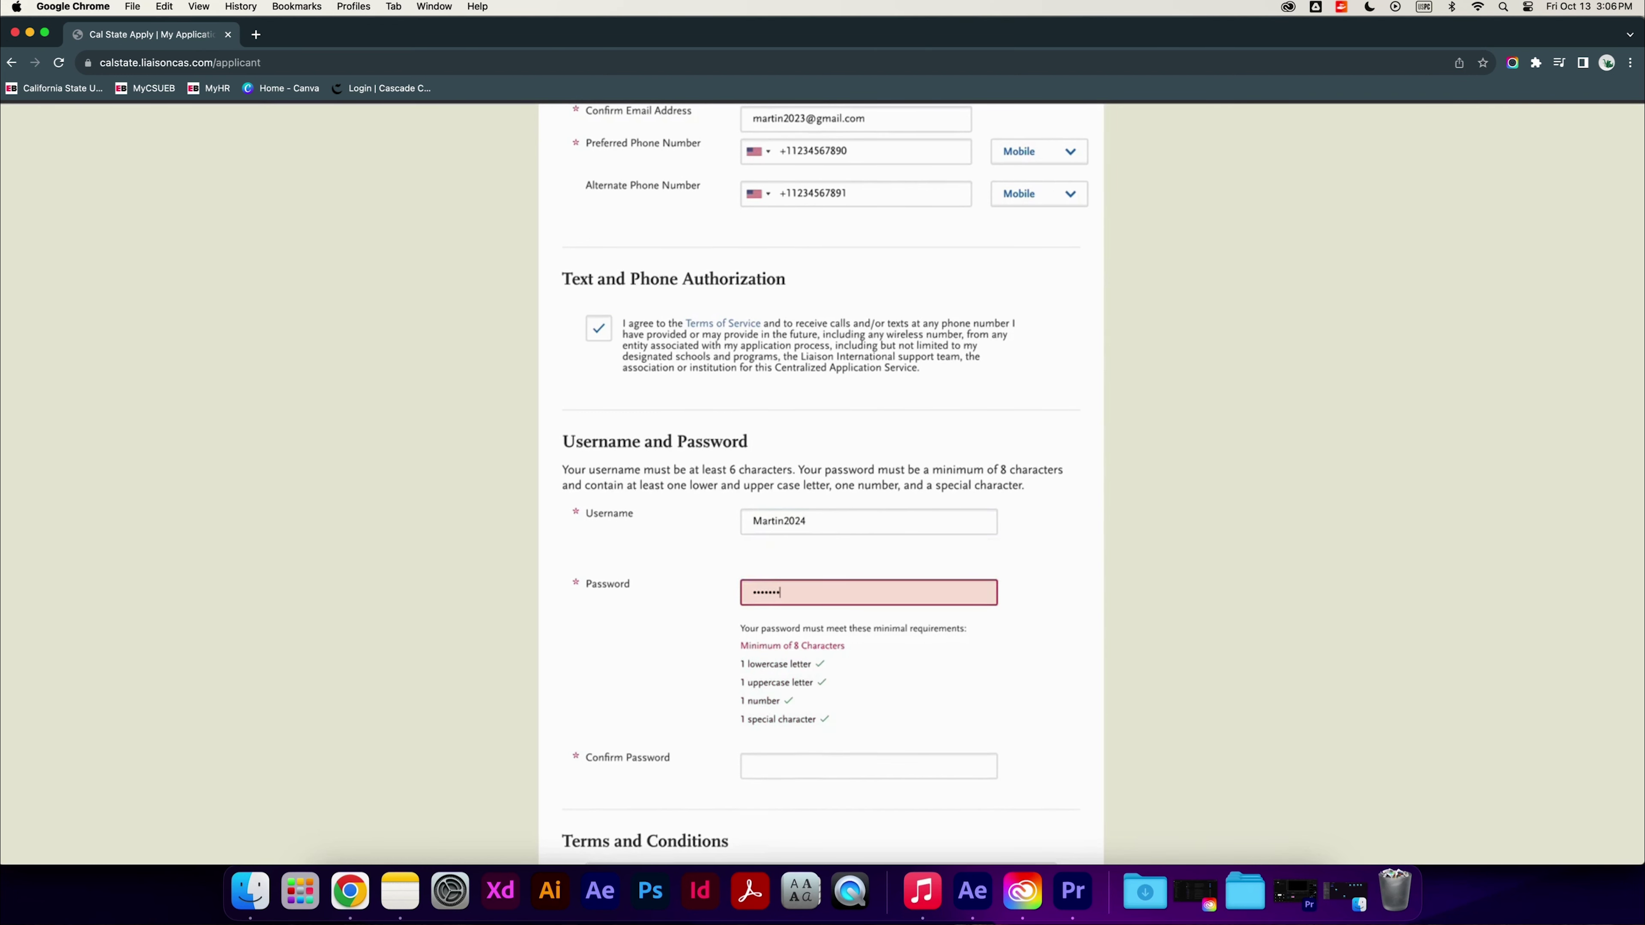
{"action": "scroll", "coordinate": [835, 490], "scroll_direction": "down", "scroll_amount": 4}
{"action": "left_click", "coordinate": [835, 490]}
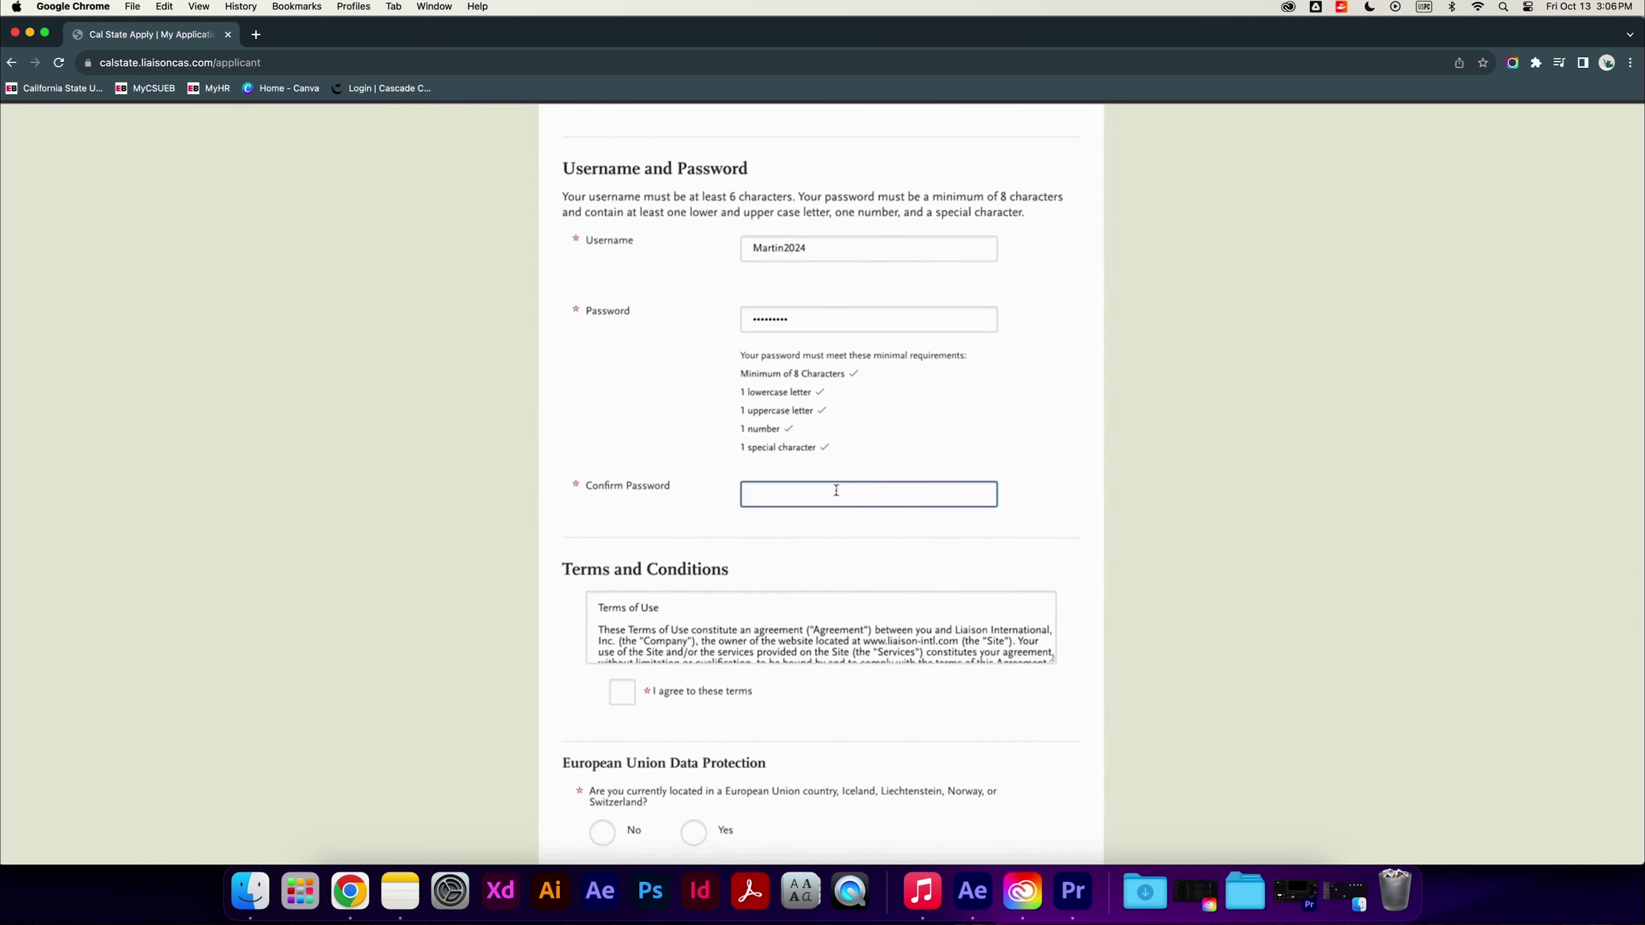
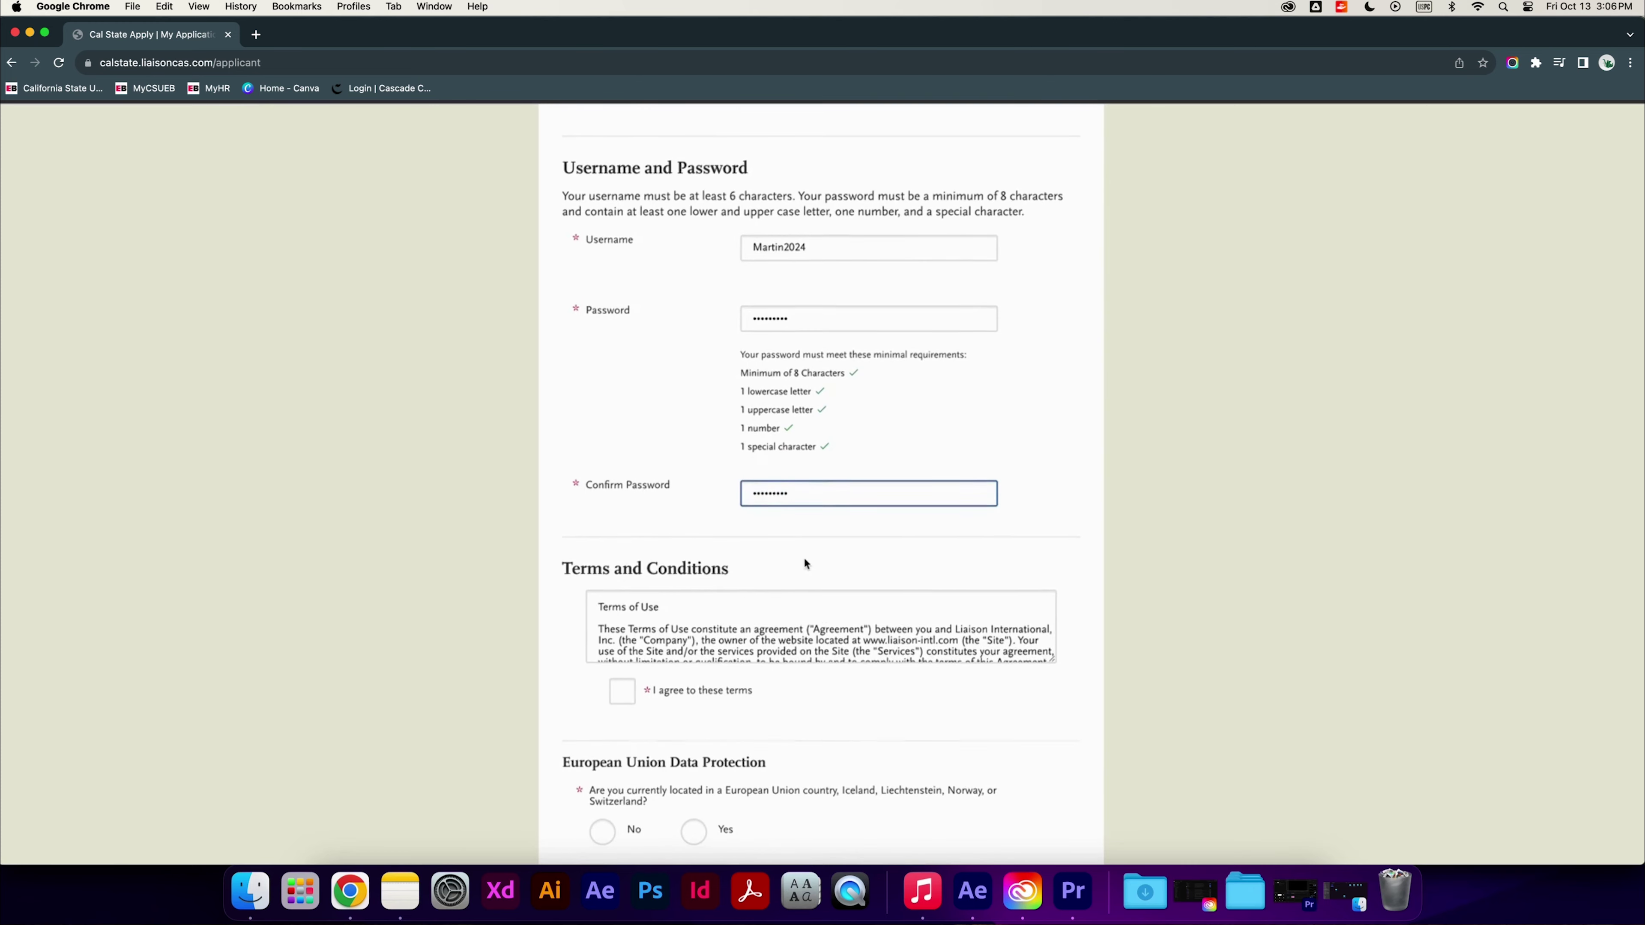
{"action": "scroll", "coordinate": [803, 557], "scroll_direction": "down", "scroll_amount": 3}
{"action": "left_click", "coordinate": [621, 495]}
{"action": "left_click", "coordinate": [602, 635]}
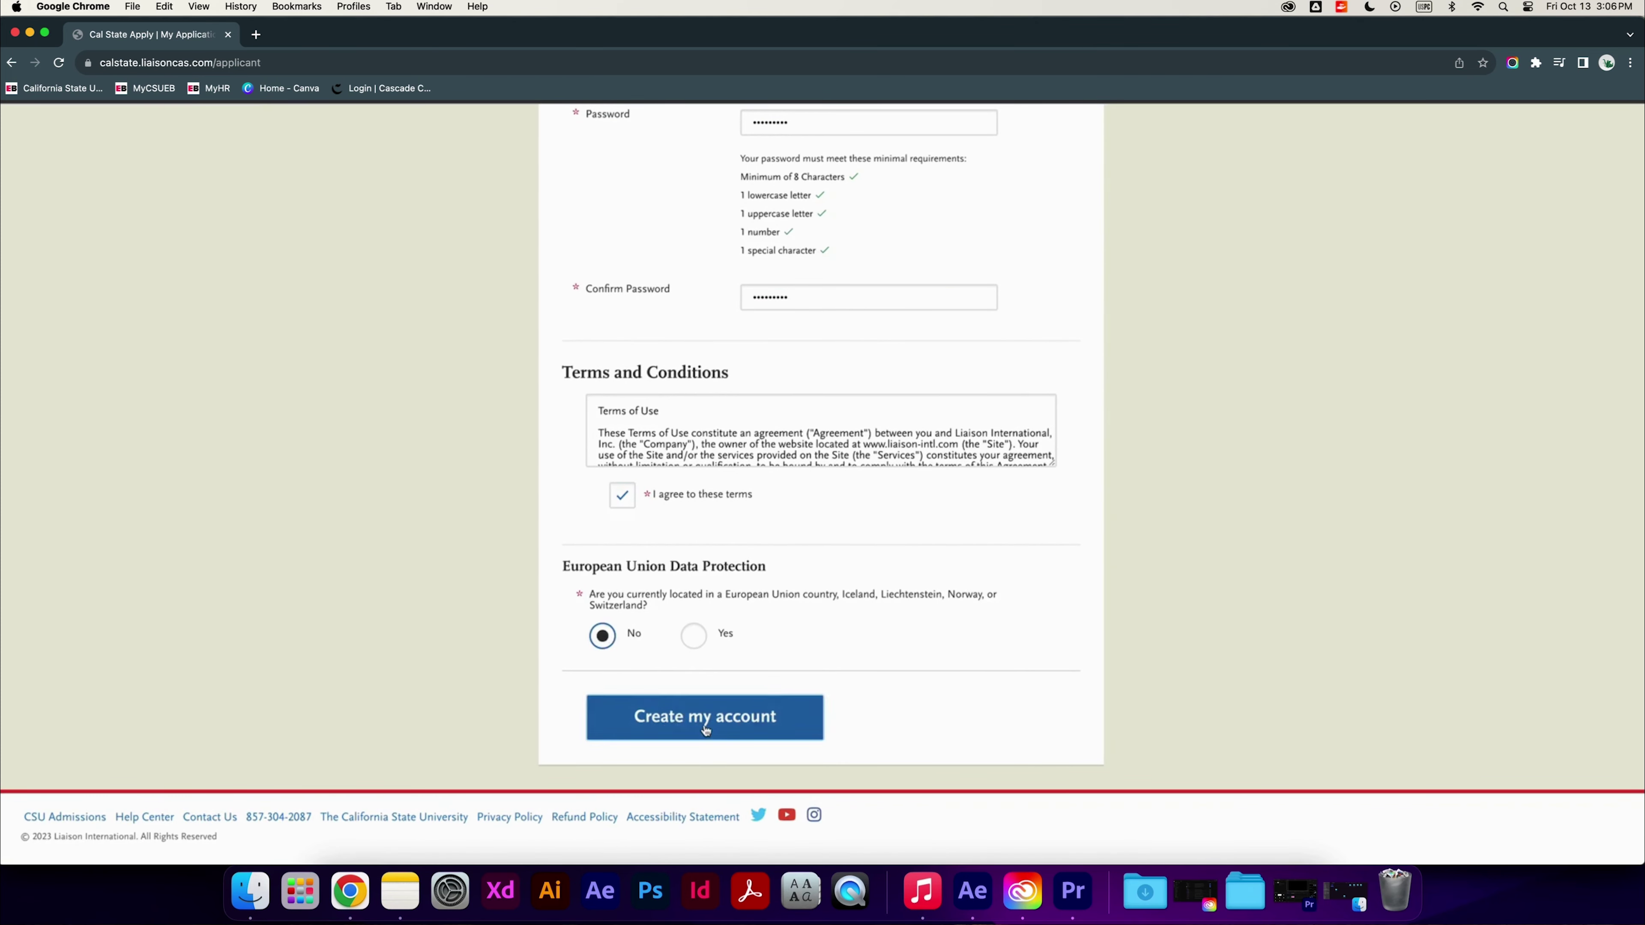
{"action": "left_click", "coordinate": [703, 725]}
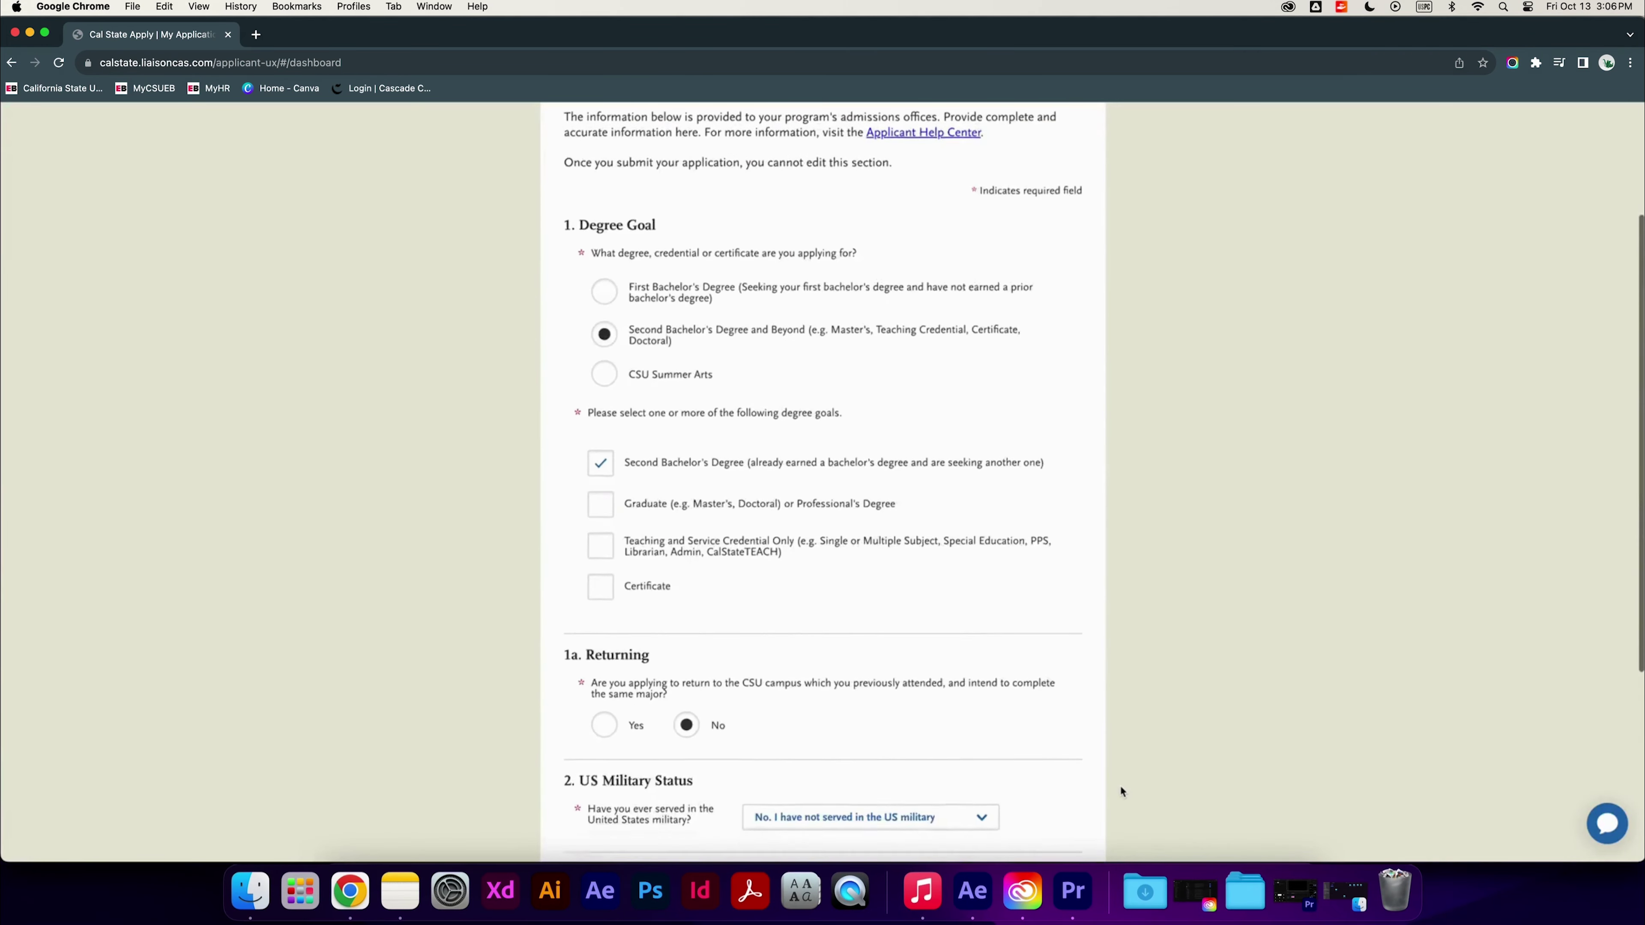
Save the Extended Profile with Second Bachelor's degree goal and F1/J1 visa Yes
{"action": "scroll", "coordinate": [1118, 784], "scroll_direction": "down", "scroll_amount": 5}
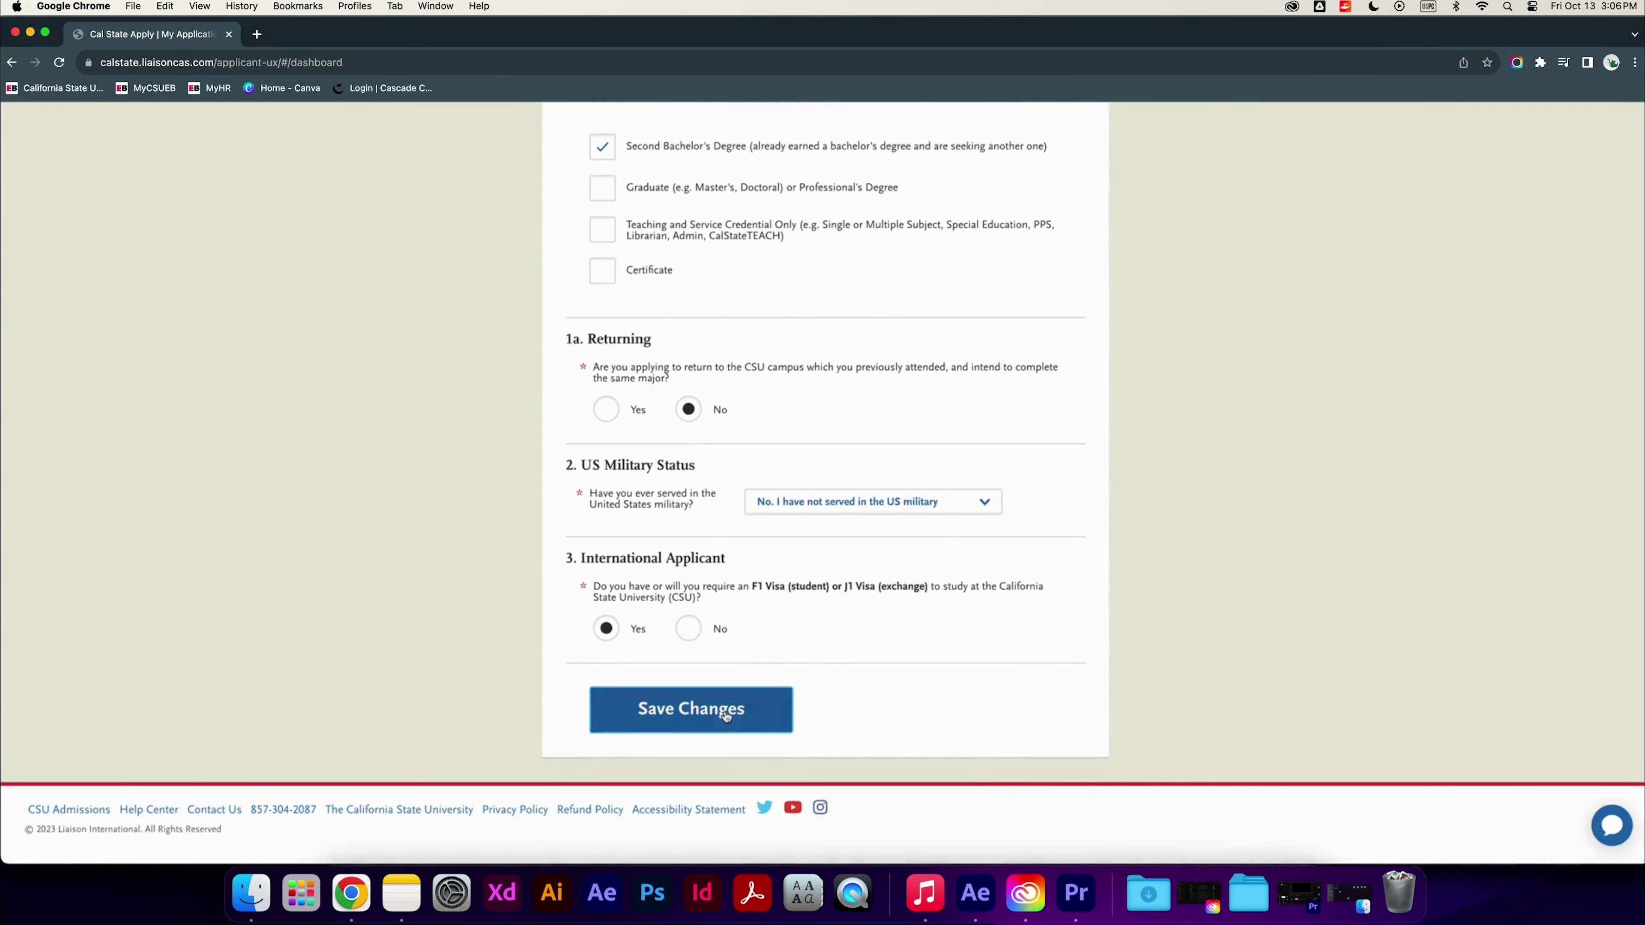
{"action": "left_click", "coordinate": [648, 712]}
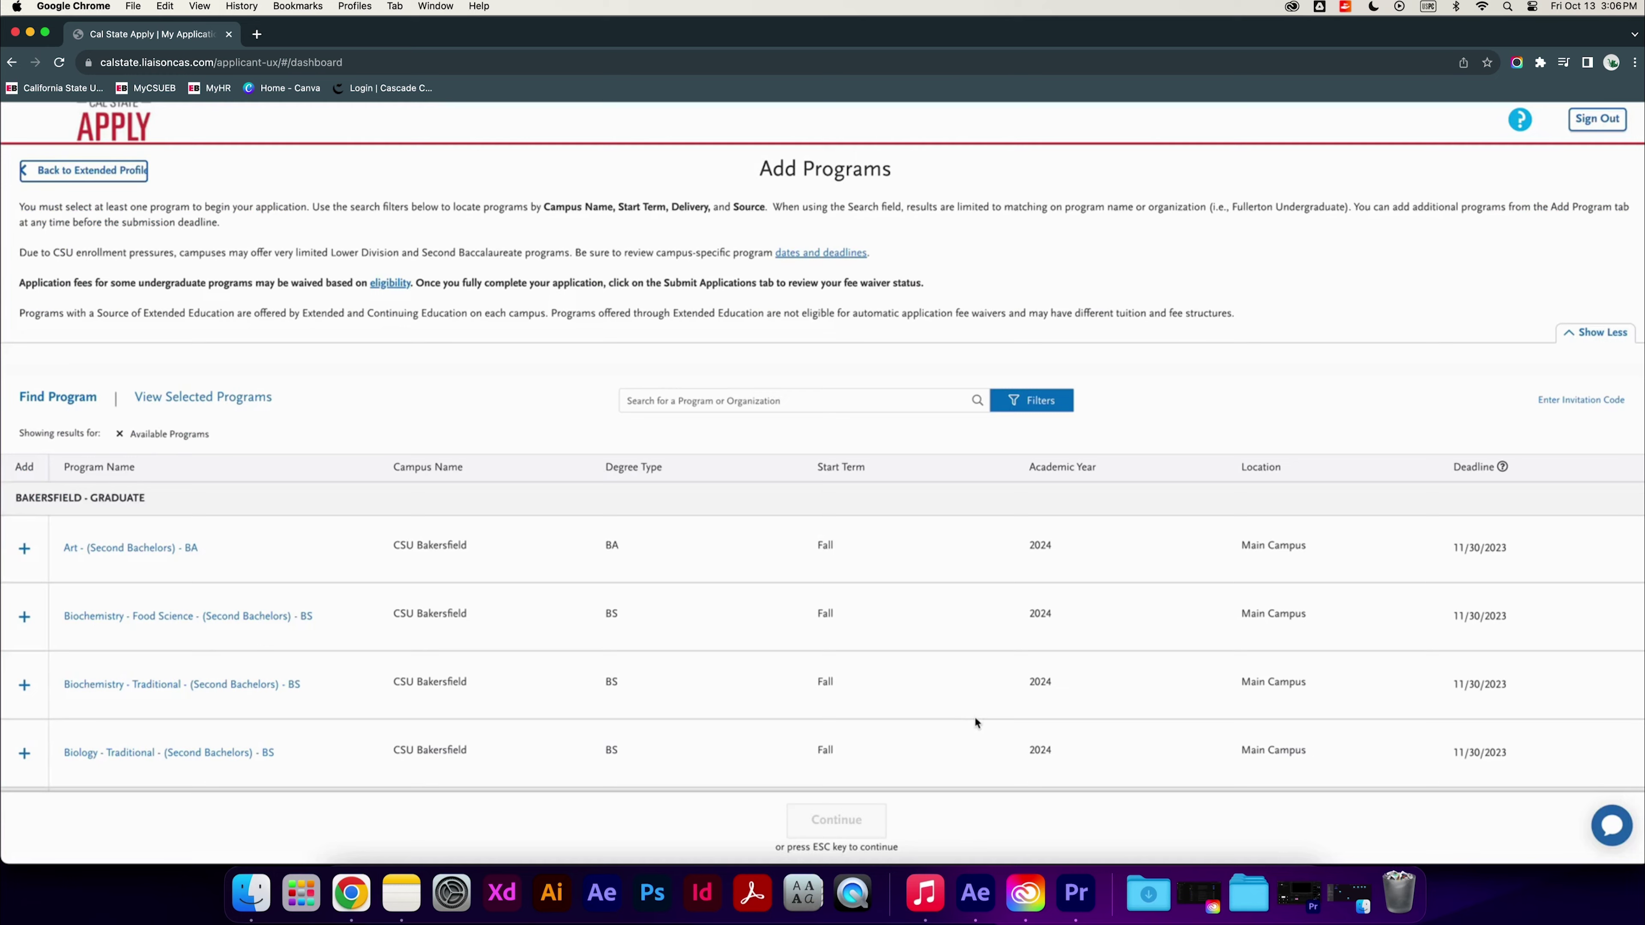
Filter the program list to Cal State East Bay campus programs
{"action": "scroll", "coordinate": [953, 725], "scroll_direction": "down", "scroll_amount": 1}
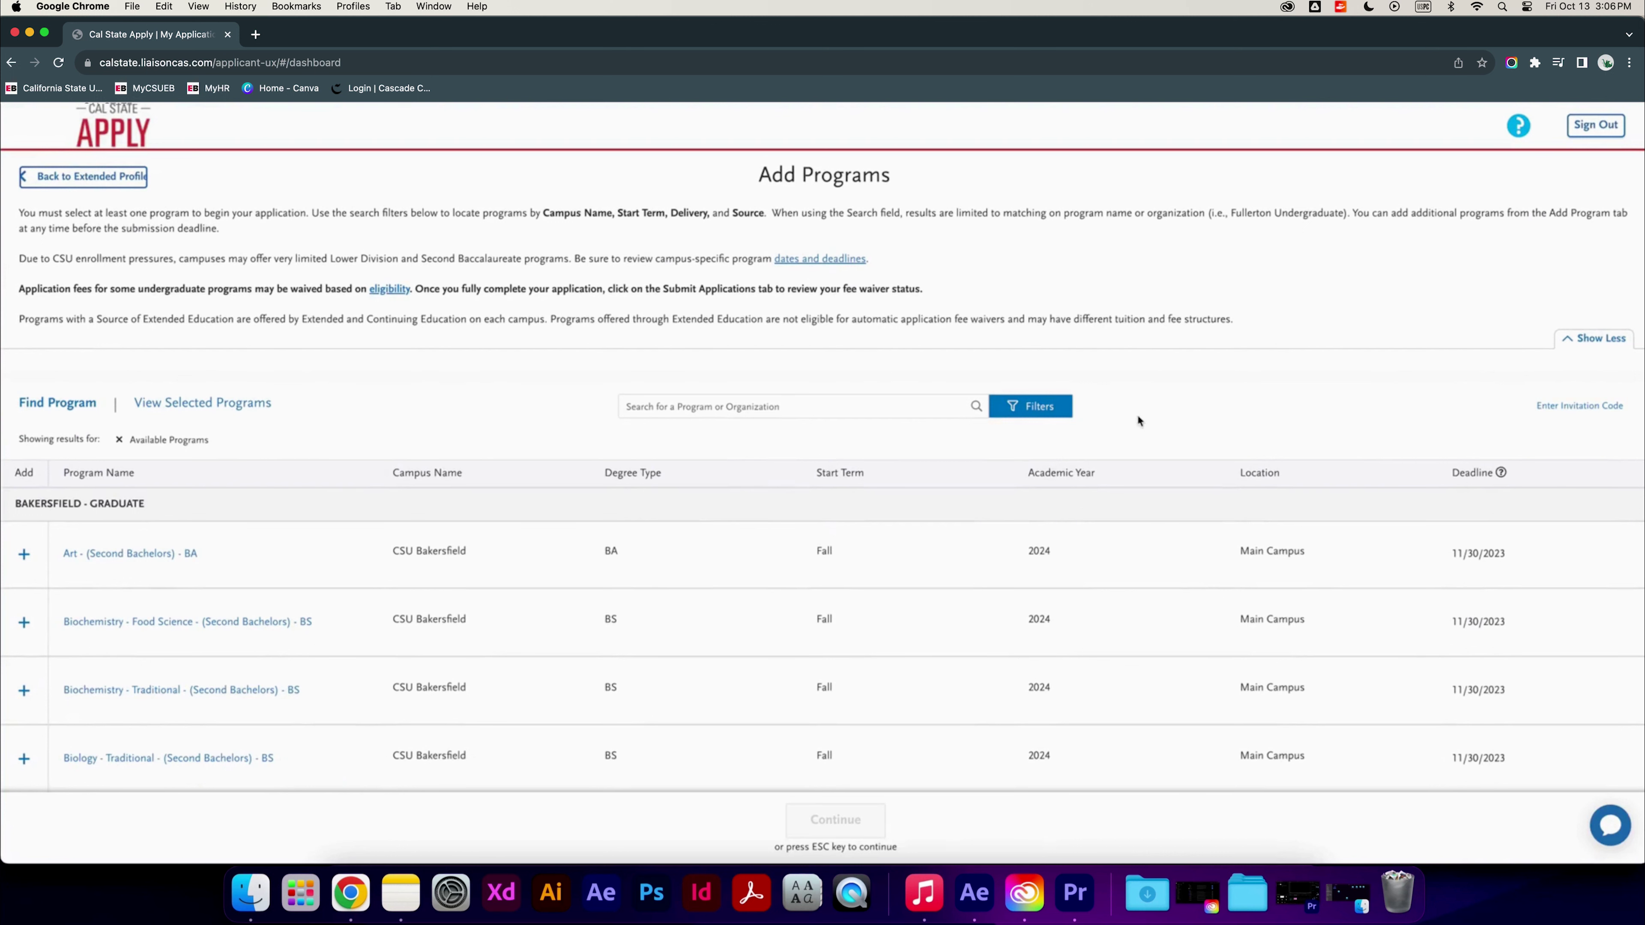
{"action": "left_click", "coordinate": [1031, 406]}
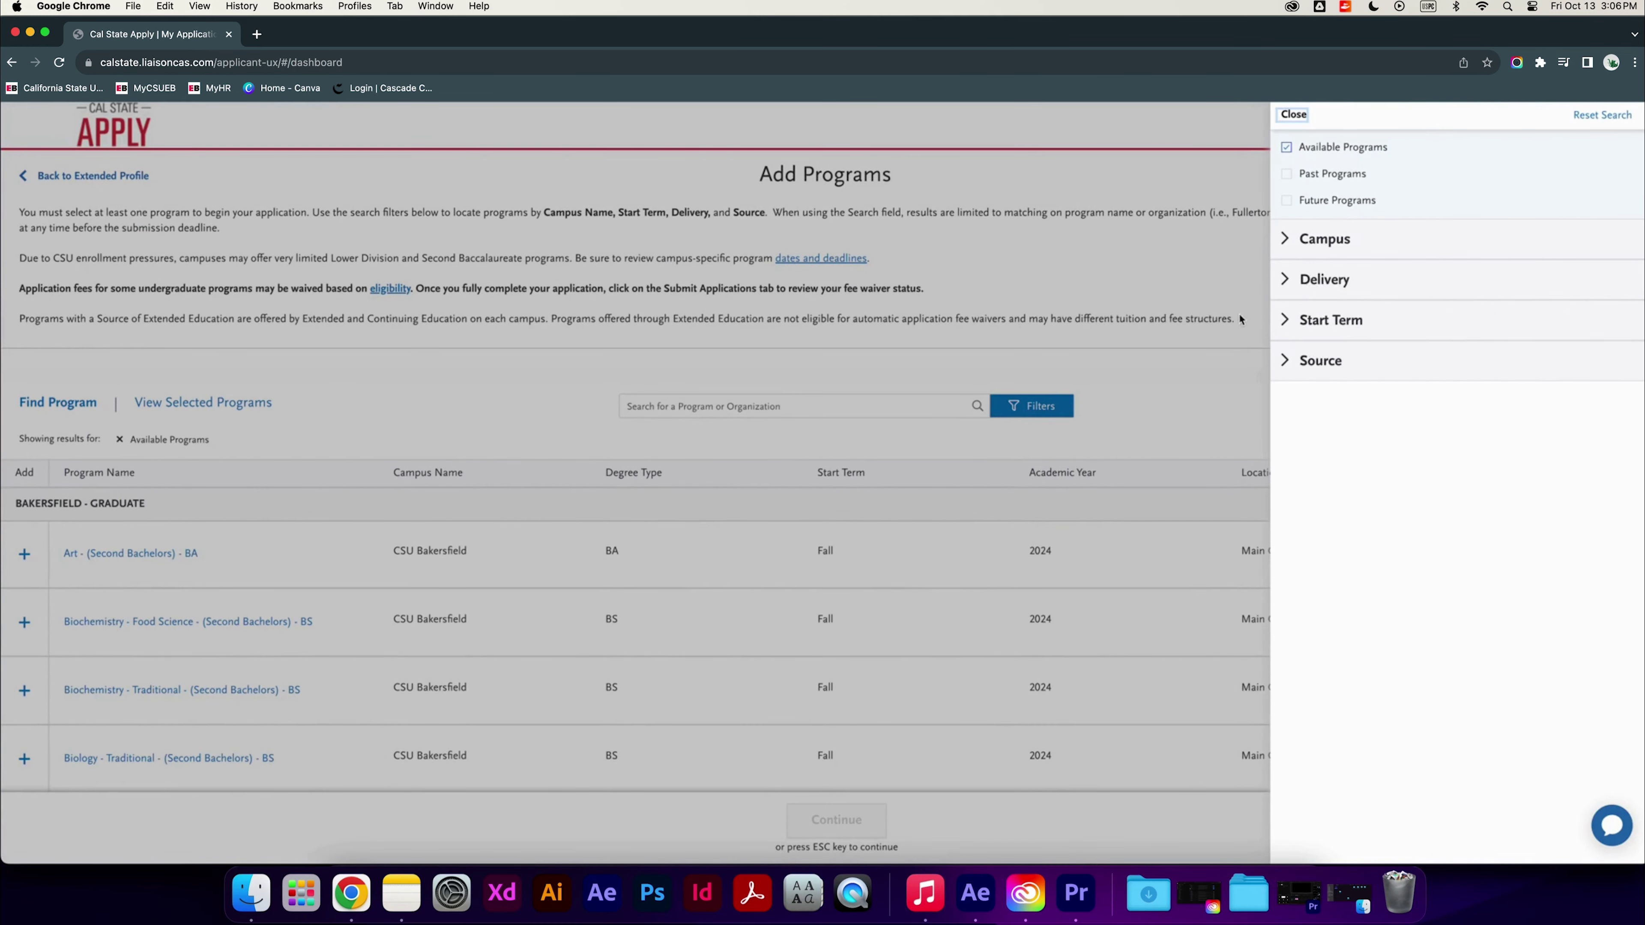
{"action": "left_click", "coordinate": [1289, 253]}
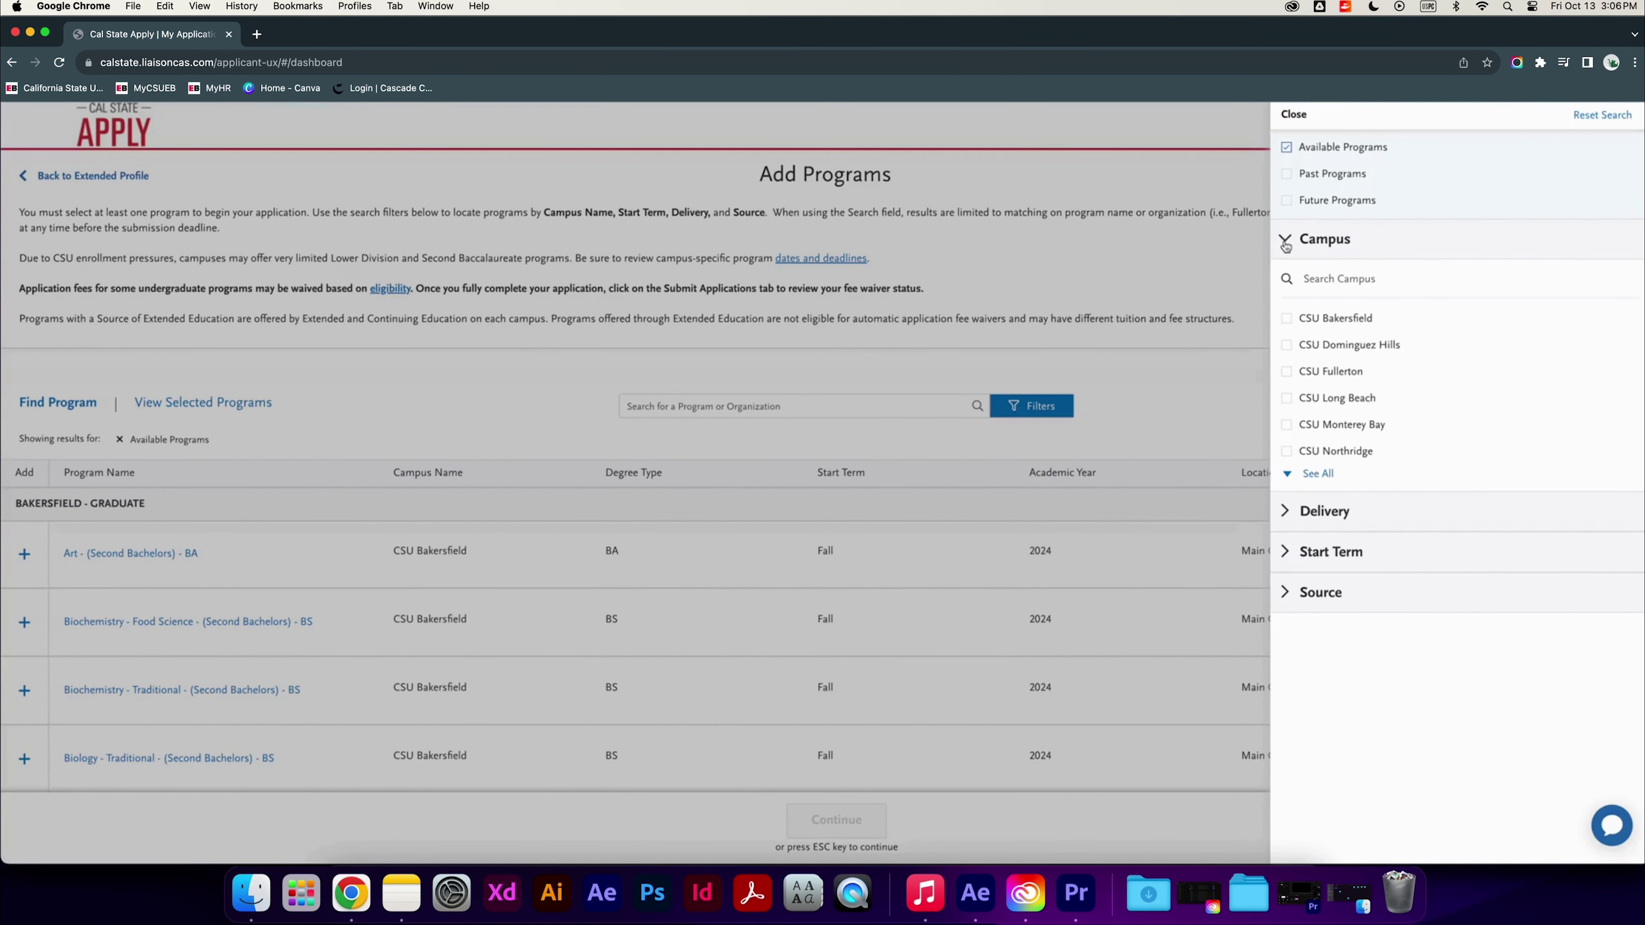
{"action": "left_click", "coordinate": [1320, 475]}
{"action": "left_click", "coordinate": [1289, 611]}
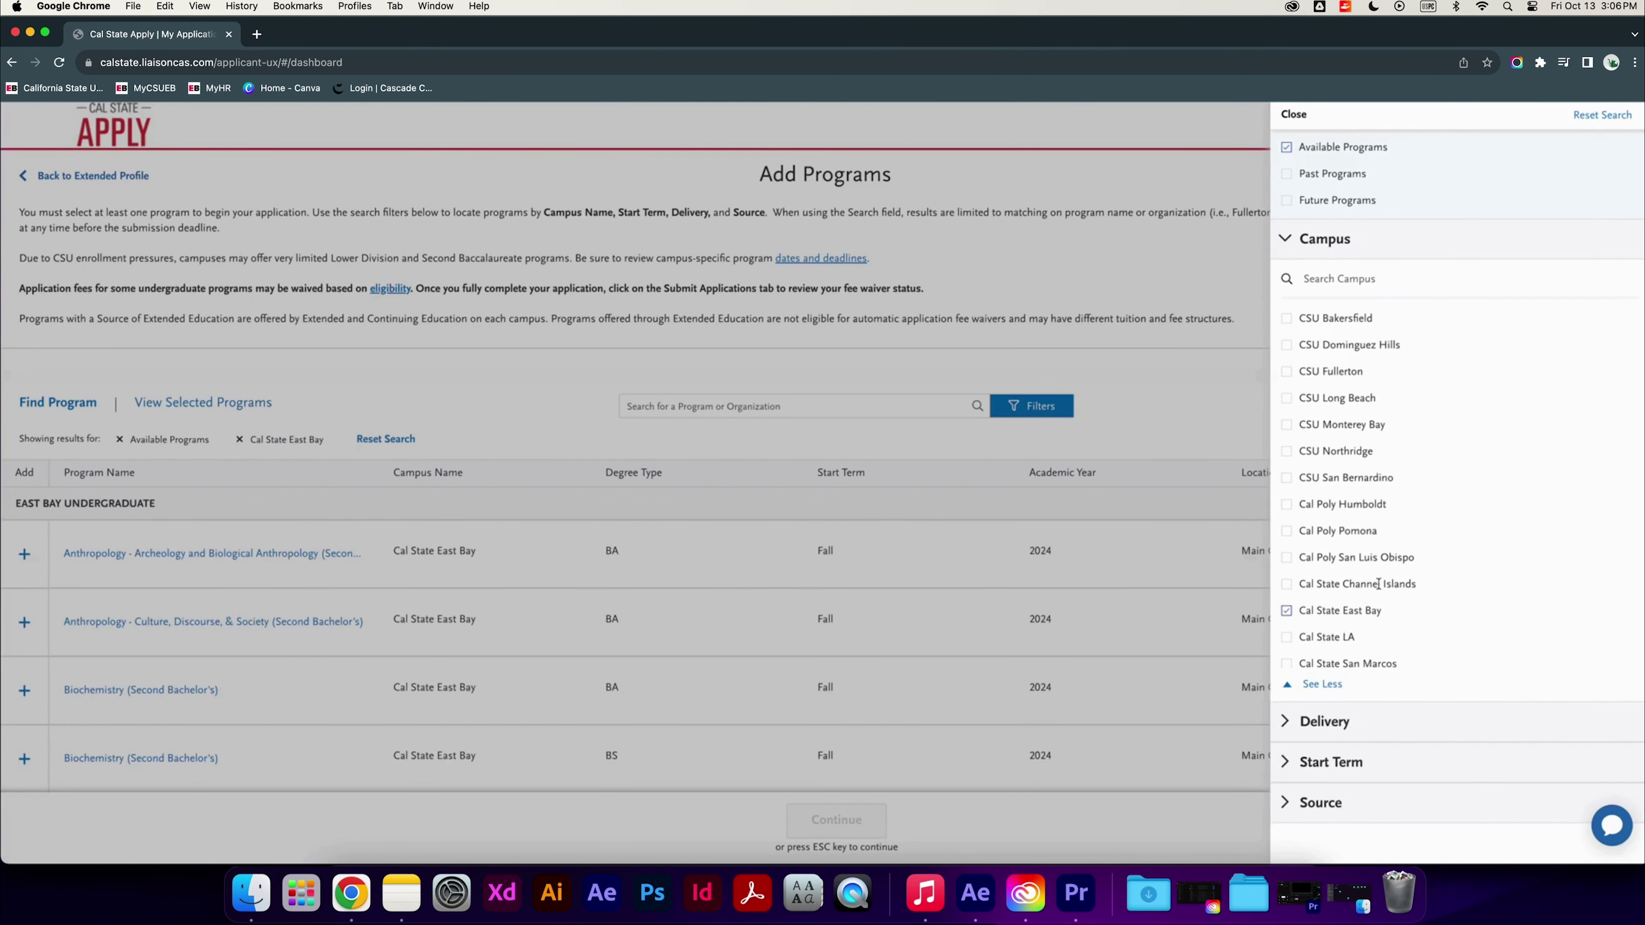
{"action": "left_click", "coordinate": [1135, 465]}
Add Business Administration - Accounting (Second Bachelor's) and continue to the $70.00 program review
{"action": "scroll", "coordinate": [836, 654], "scroll_direction": "down", "scroll_amount": 2}
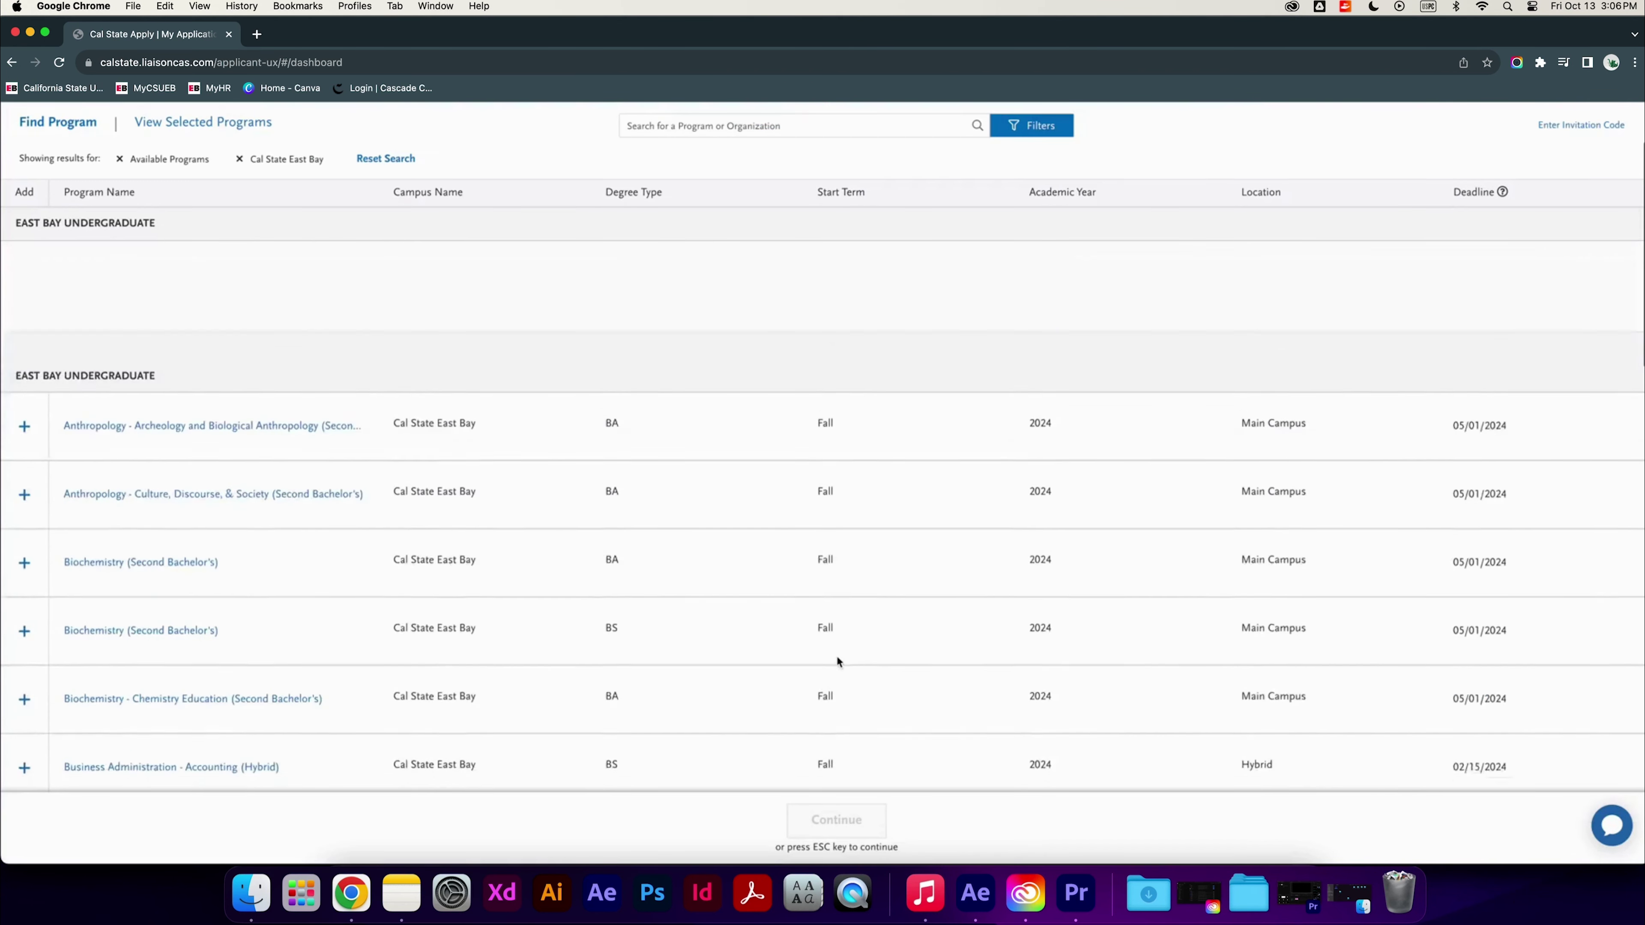
{"action": "scroll", "coordinate": [835, 658], "scroll_direction": "down", "scroll_amount": 6}
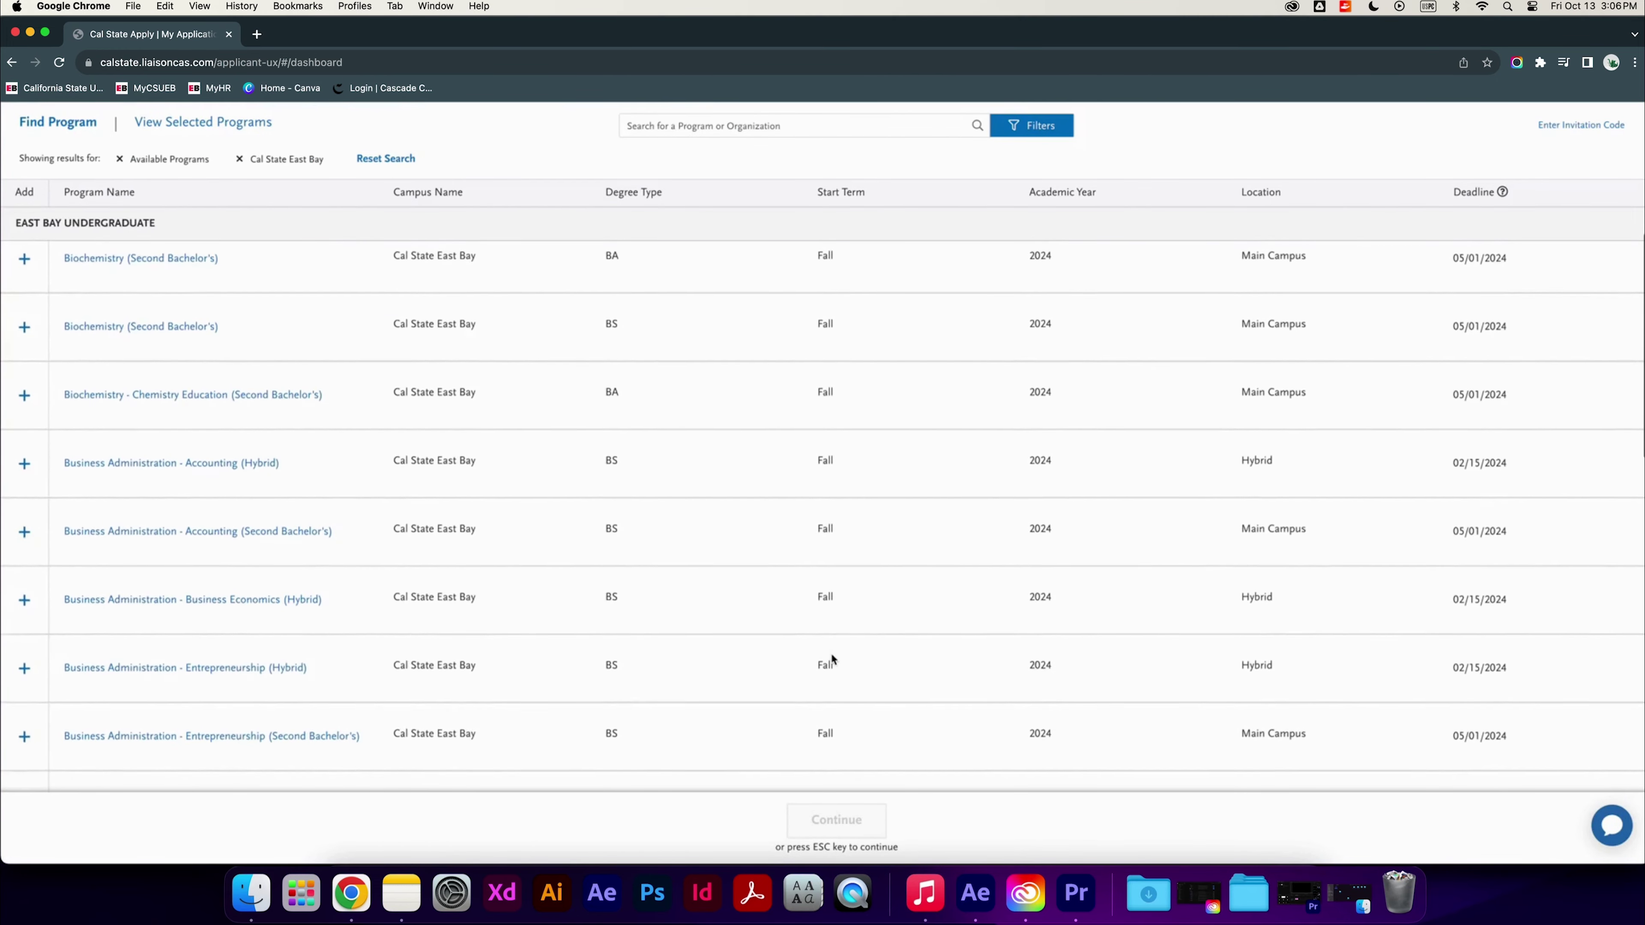
{"action": "left_click", "coordinate": [24, 478]}
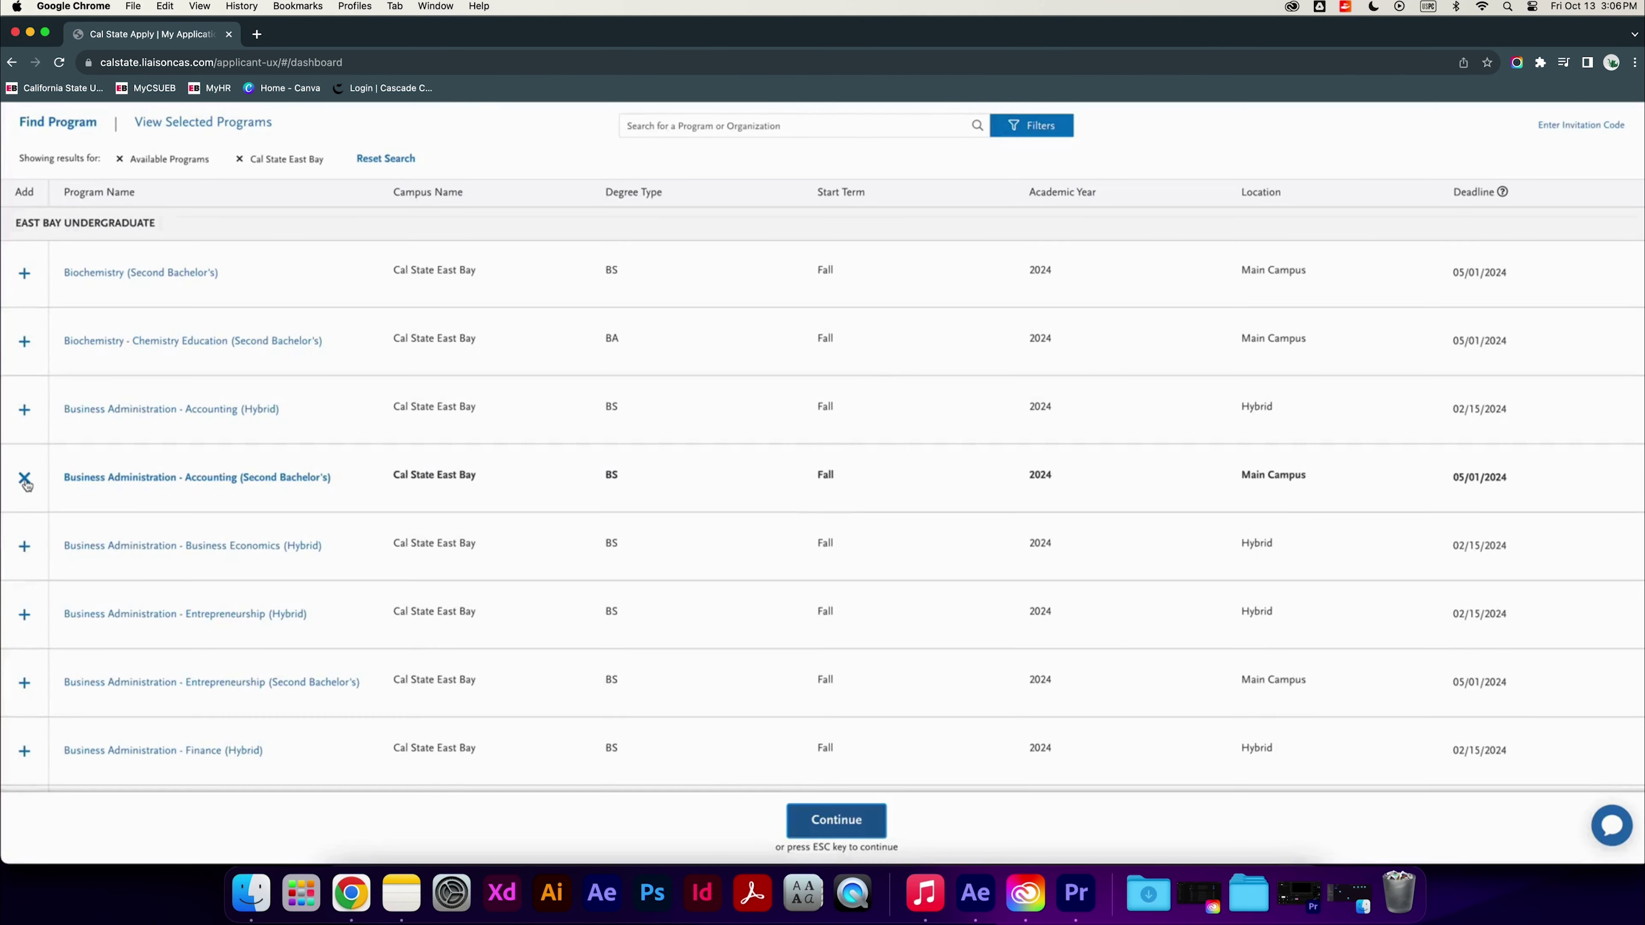
{"action": "left_click", "coordinate": [867, 820]}
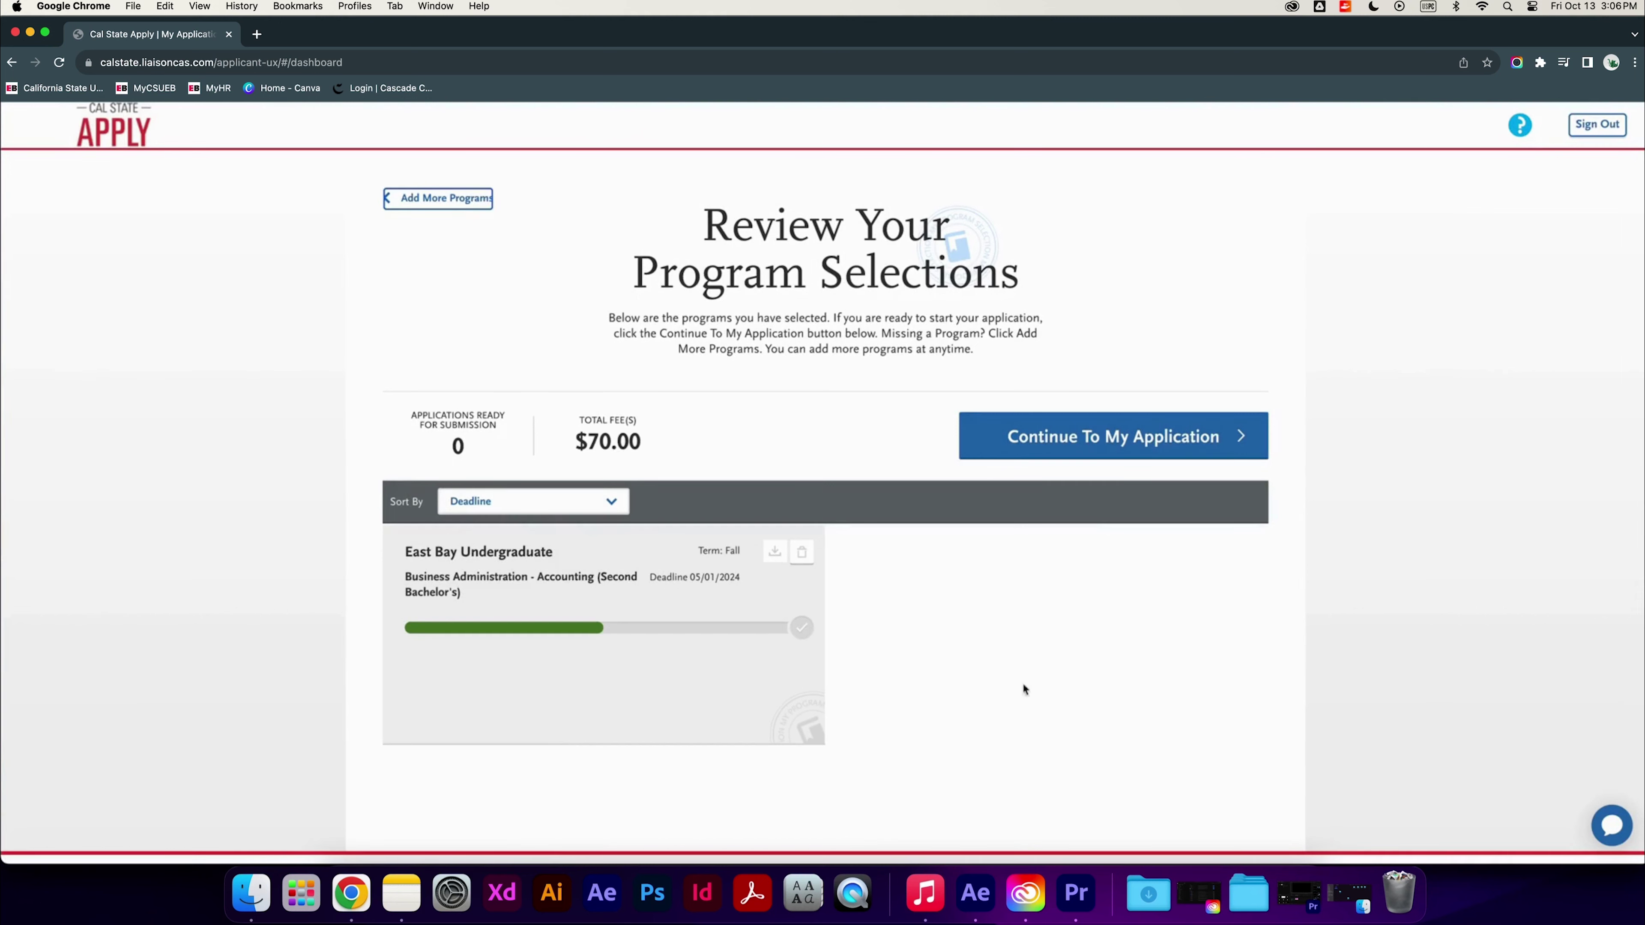
Continue from the program review to the My Application dashboard
{"action": "left_click", "coordinate": [1111, 454]}
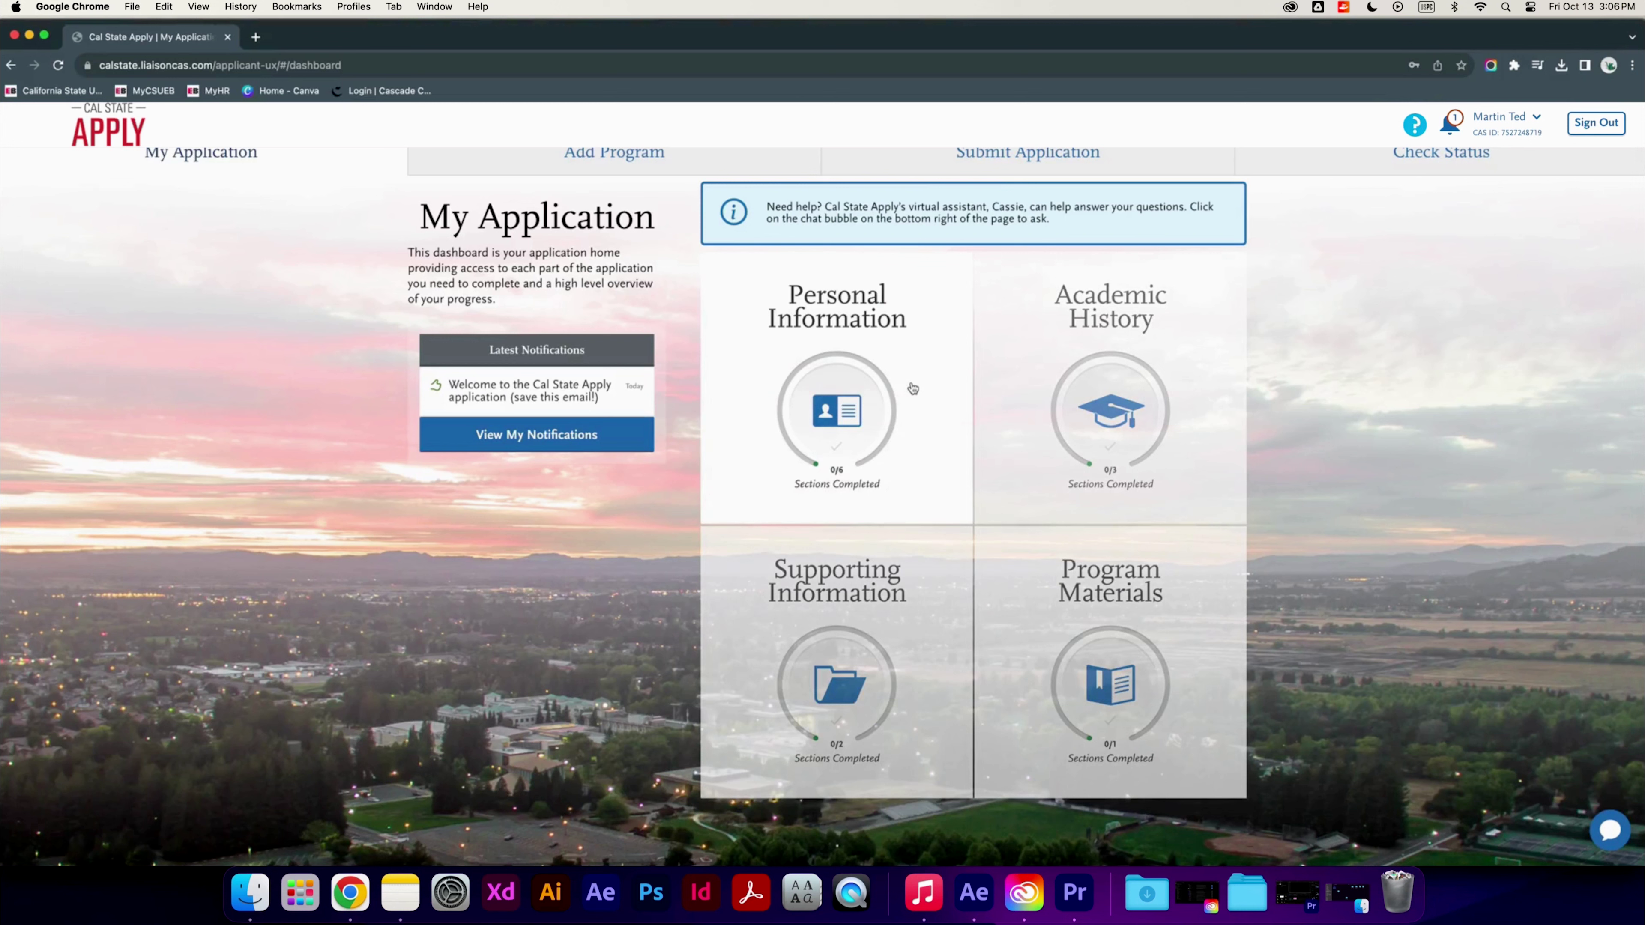
Tick the accuracy, contact release and International Financial Certification statements and save the Release Statement
{"action": "left_click", "coordinate": [912, 384]}
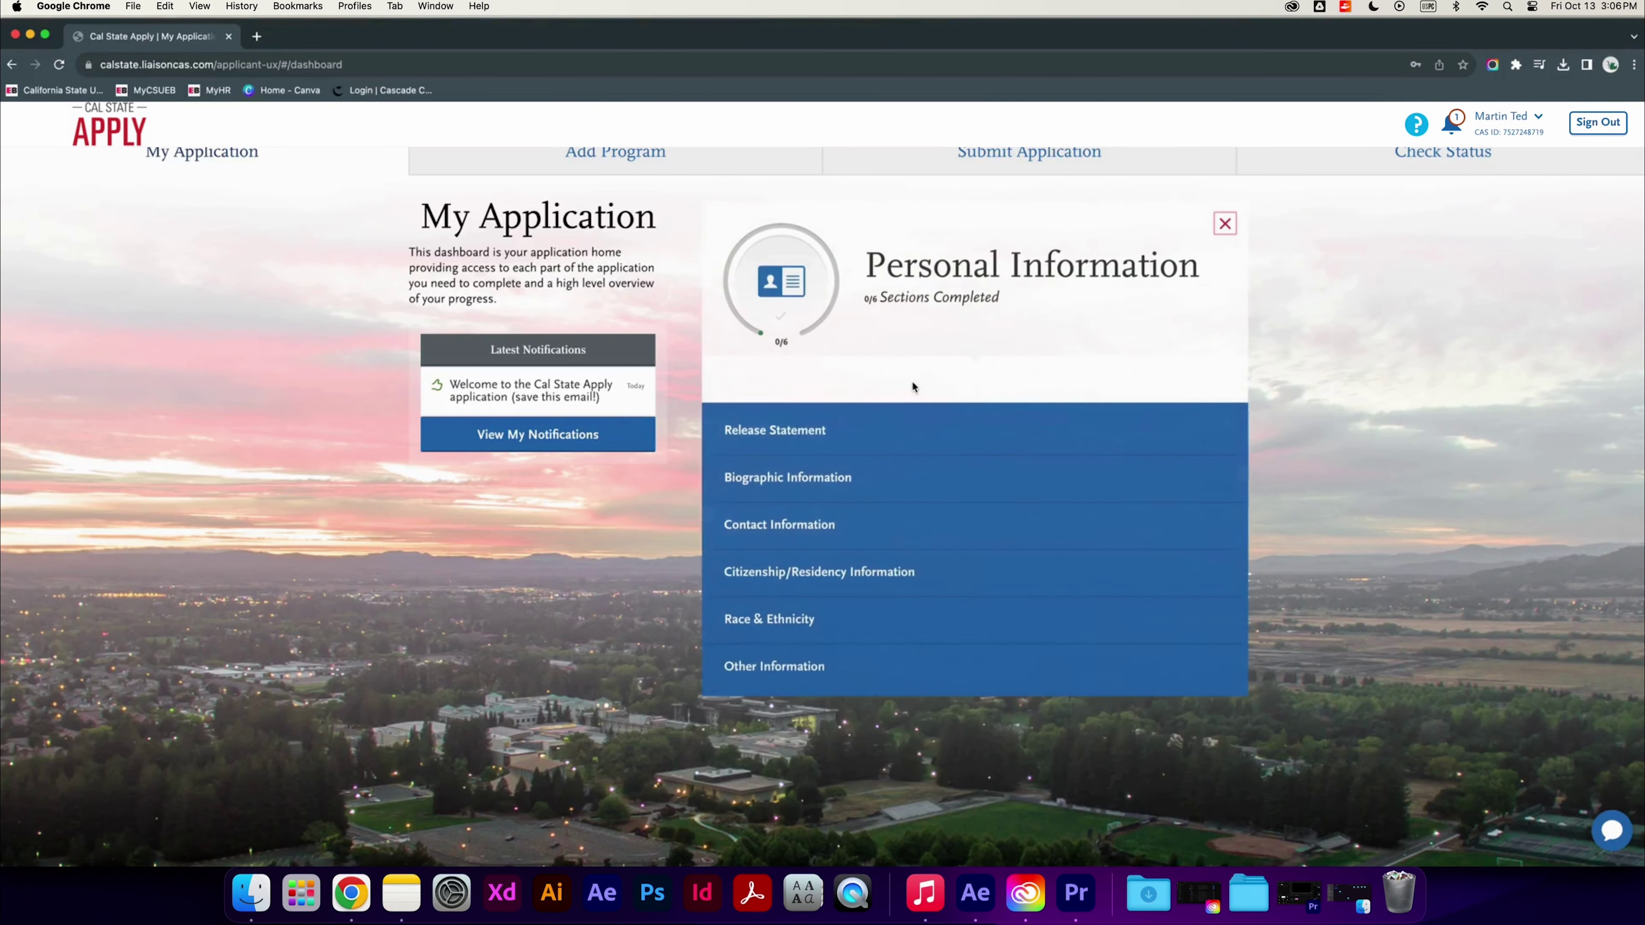
{"action": "left_click", "coordinate": [815, 429]}
{"action": "scroll", "coordinate": [583, 454], "scroll_direction": "down", "scroll_amount": 3}
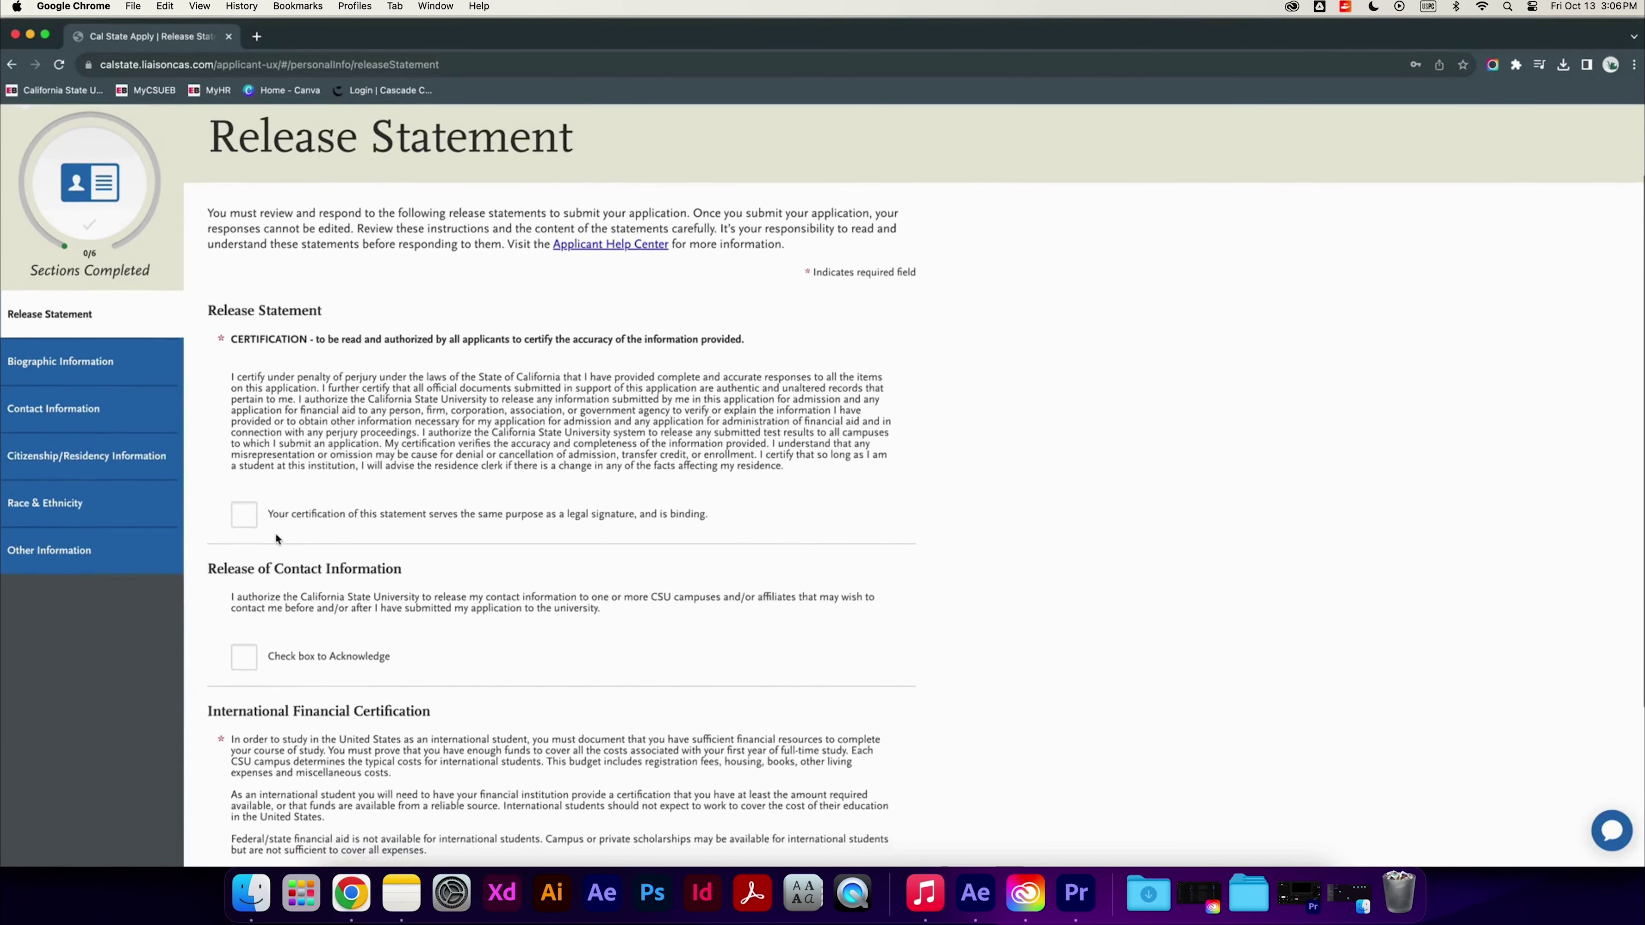
{"action": "left_click", "coordinate": [244, 523]}
{"action": "scroll", "coordinate": [244, 524], "scroll_direction": "down", "scroll_amount": 2}
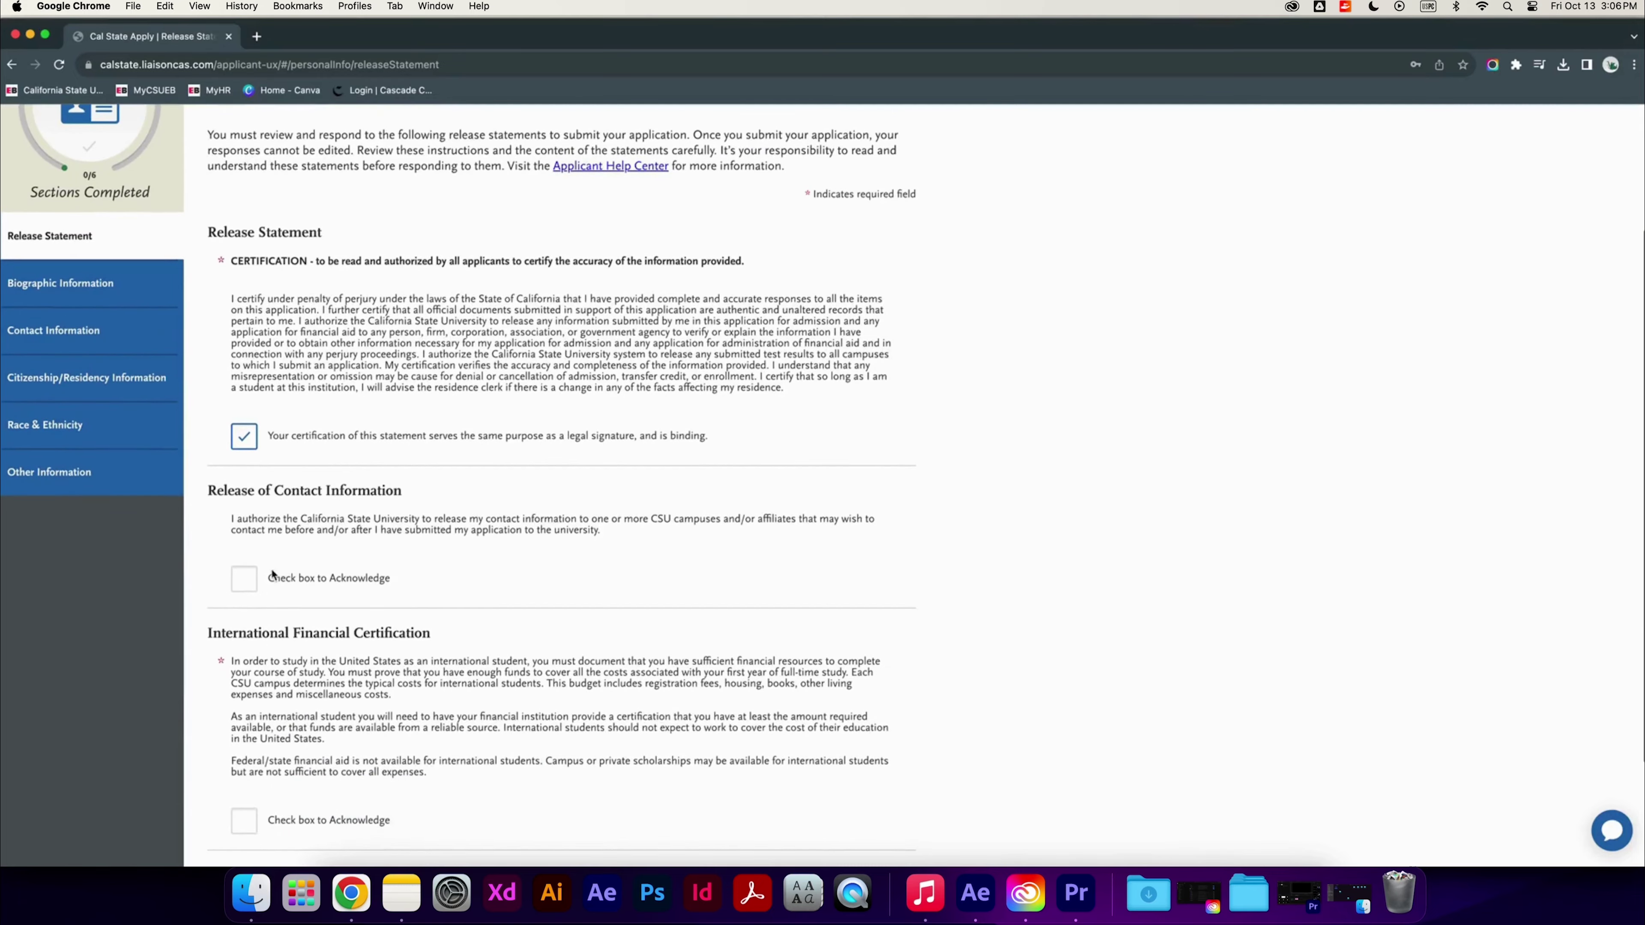
{"action": "left_click", "coordinate": [244, 578]}
{"action": "scroll", "coordinate": [395, 572], "scroll_direction": "down", "scroll_amount": 4}
{"action": "left_click", "coordinate": [245, 670]}
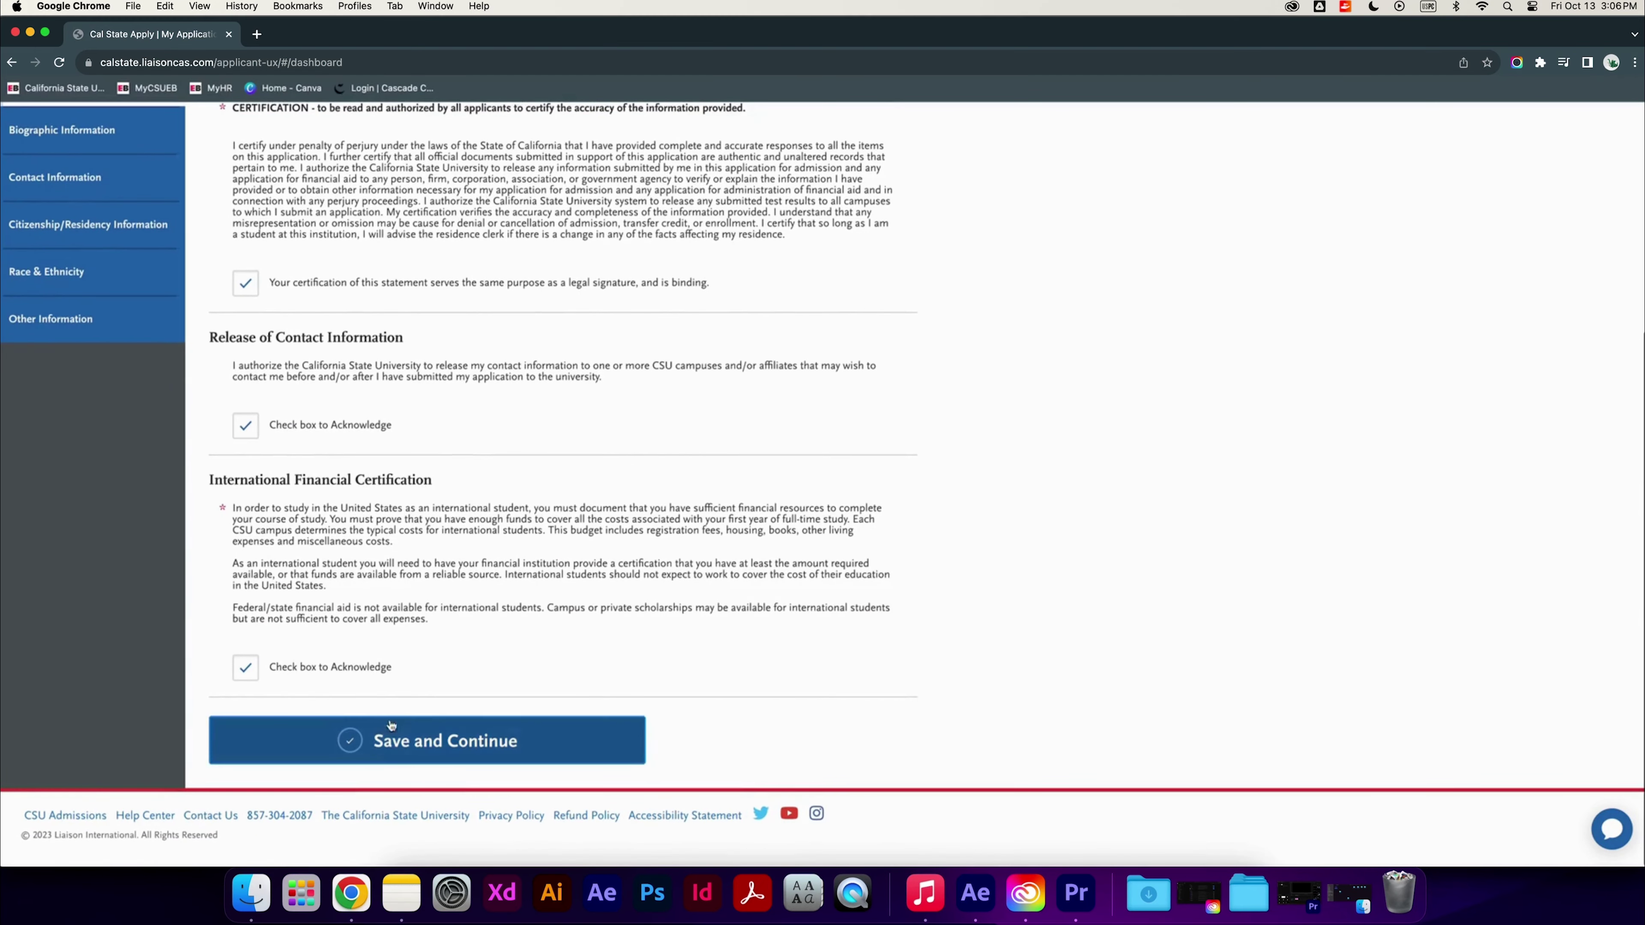
{"action": "left_click", "coordinate": [389, 743]}
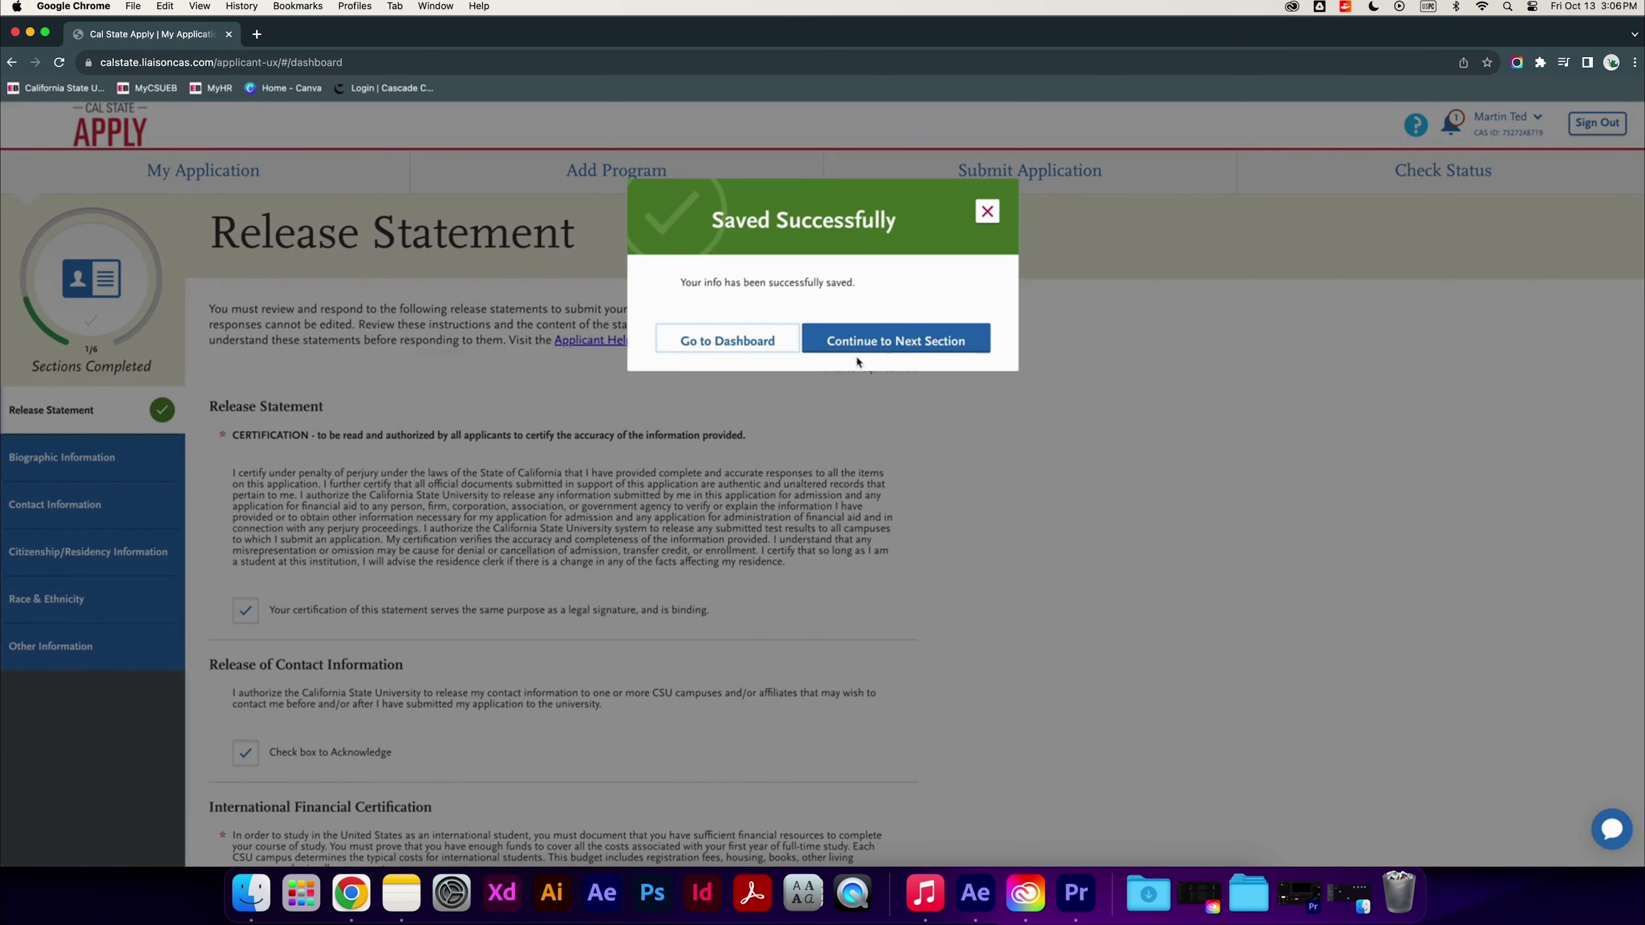
Review Contact, Citizenship/Residency and Race & Ethnicity, then save Other Information
{"action": "left_click", "coordinate": [888, 341]}
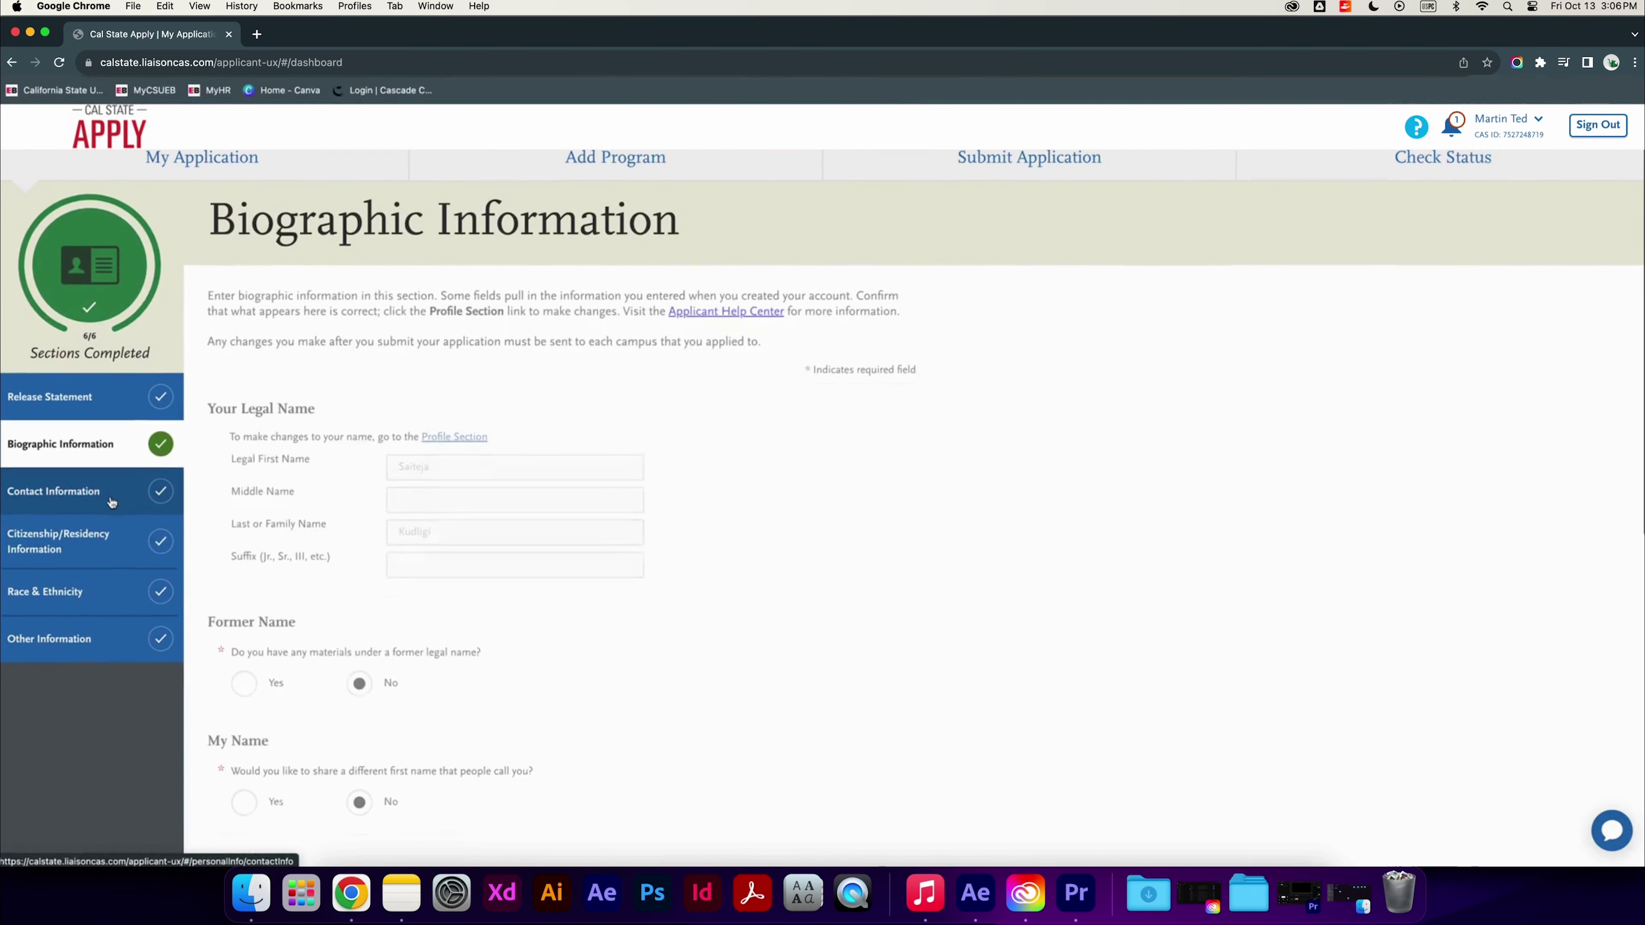
{"action": "left_click", "coordinate": [126, 514]}
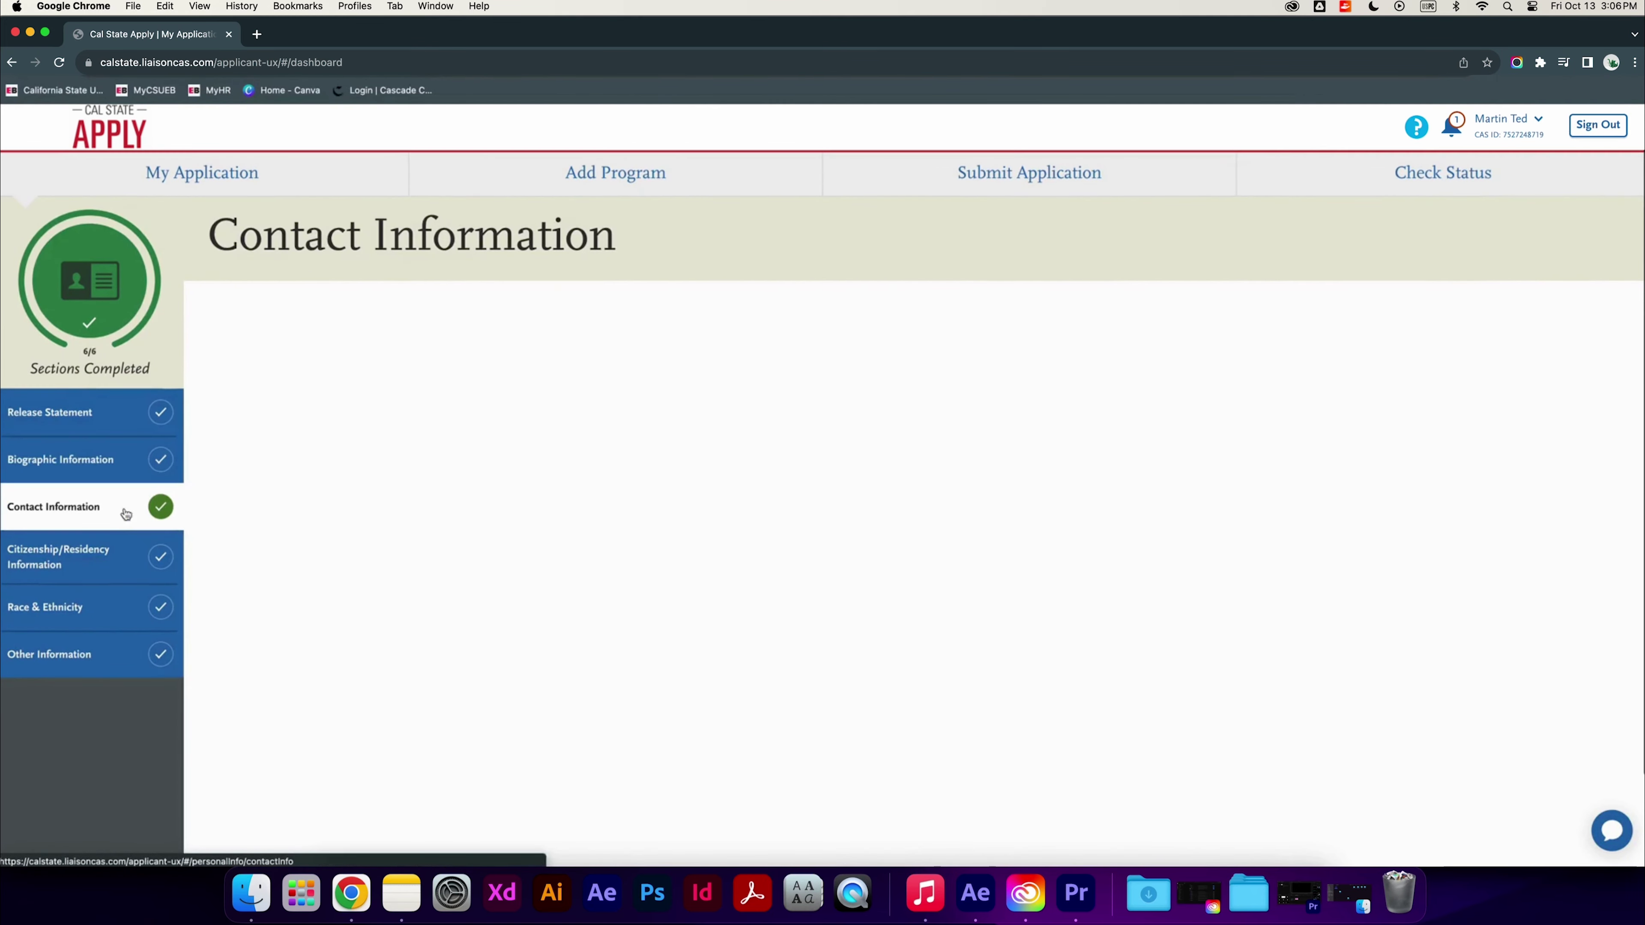
{"action": "left_click", "coordinate": [94, 561]}
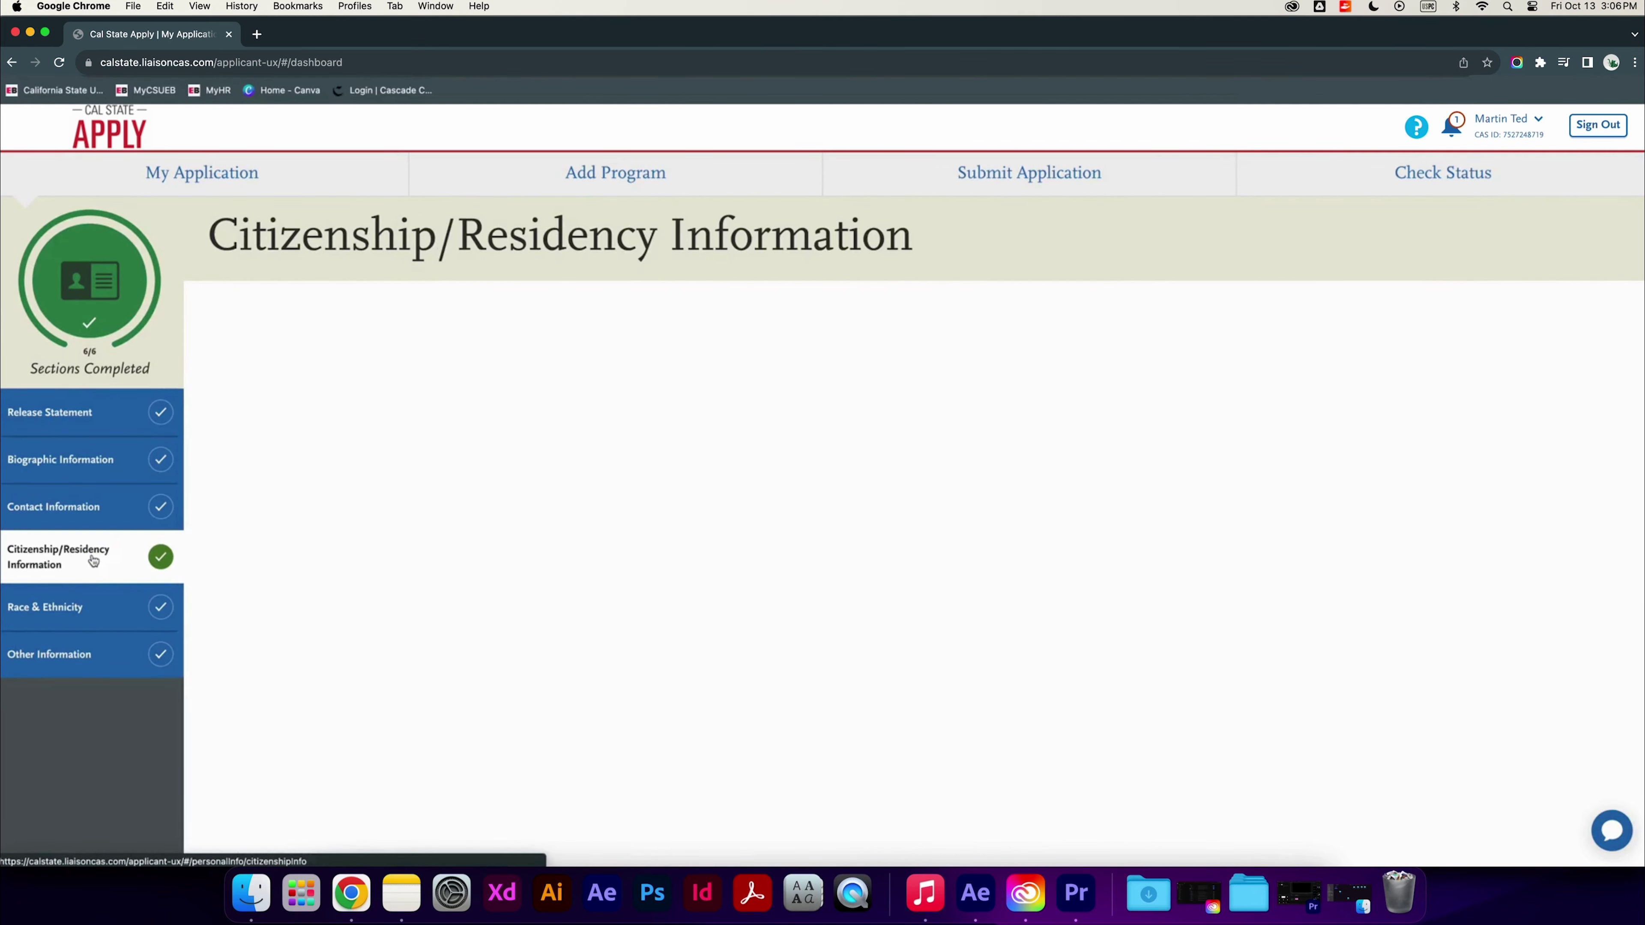
{"action": "left_click", "coordinate": [93, 620]}
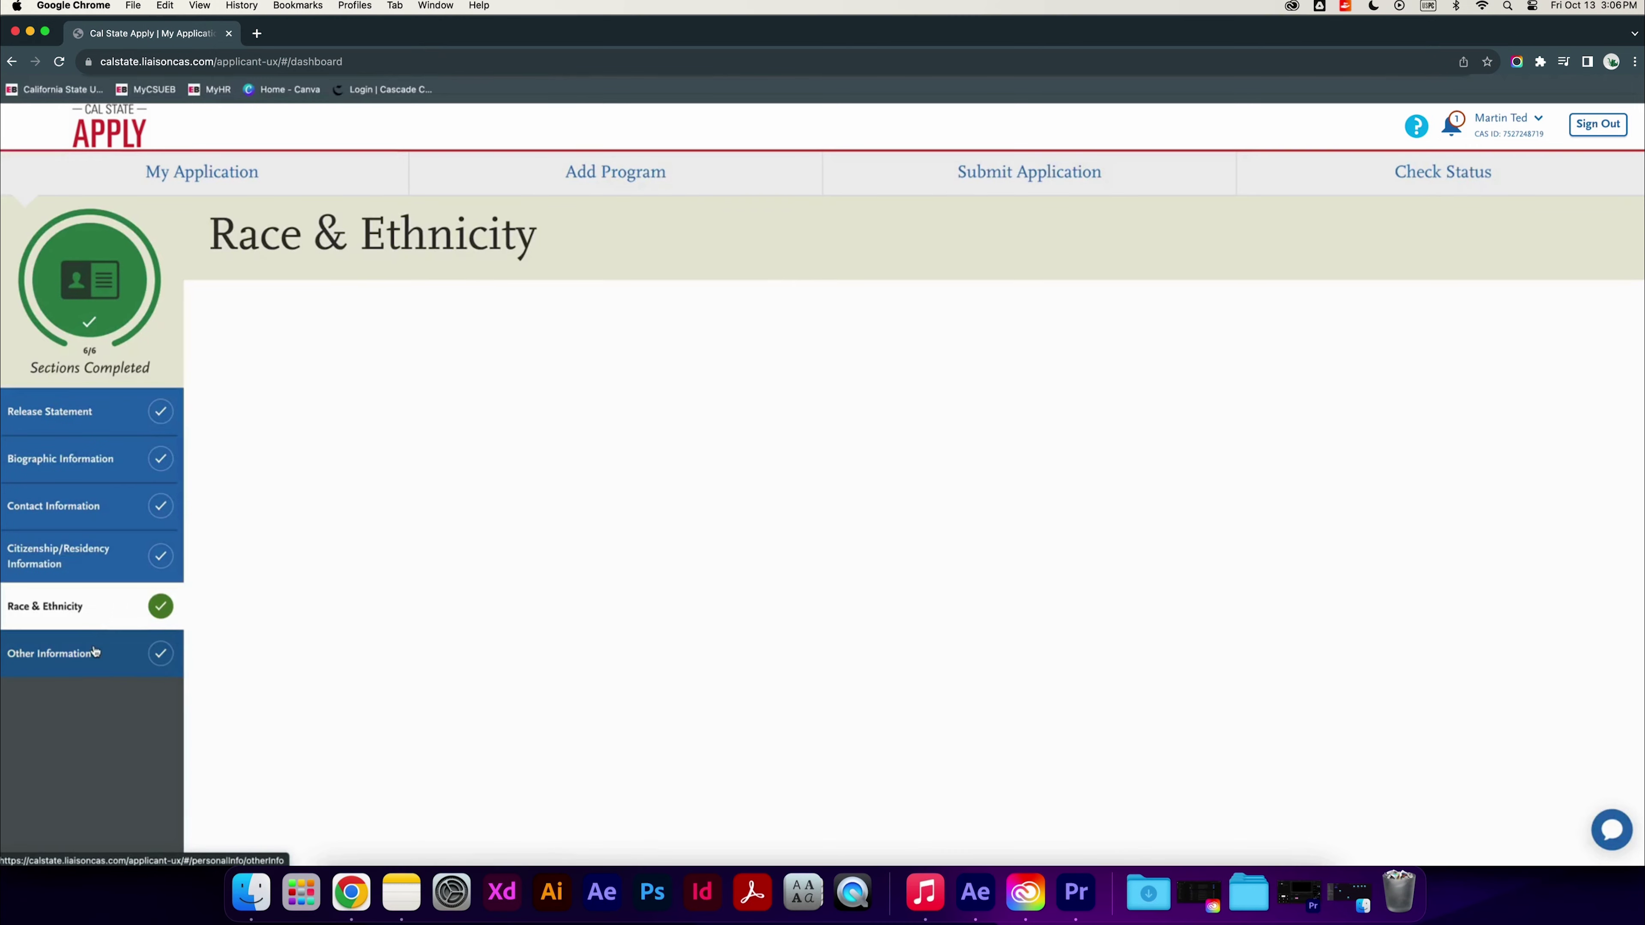
{"action": "left_click", "coordinate": [95, 657]}
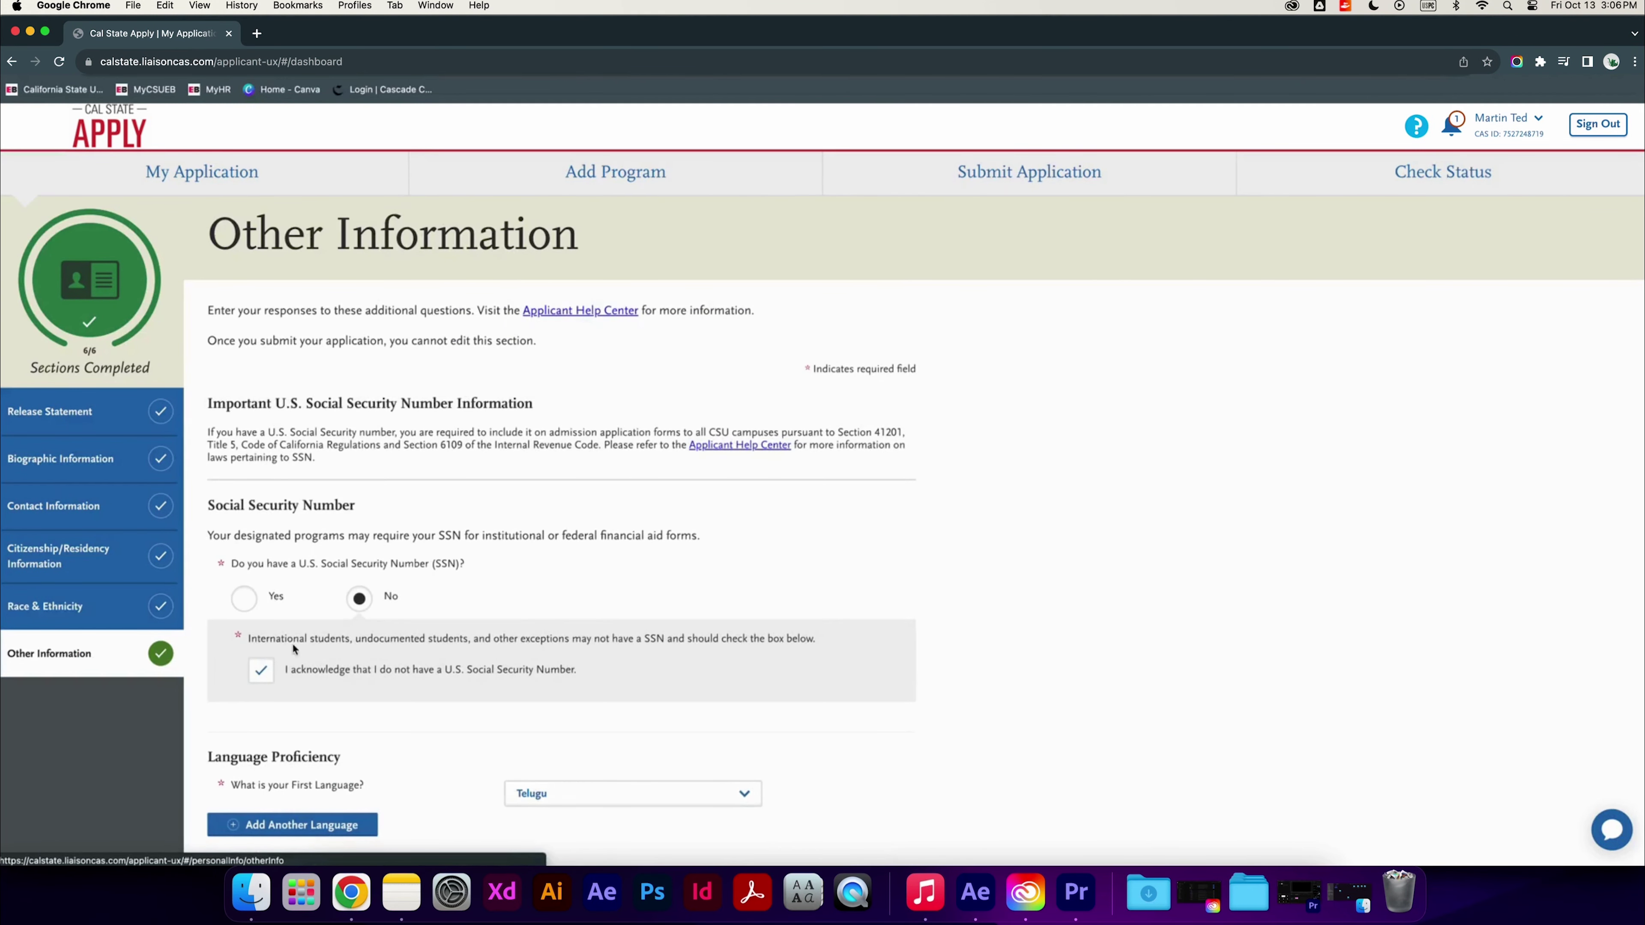
{"action": "scroll", "coordinate": [369, 634], "scroll_direction": "down", "scroll_amount": 6}
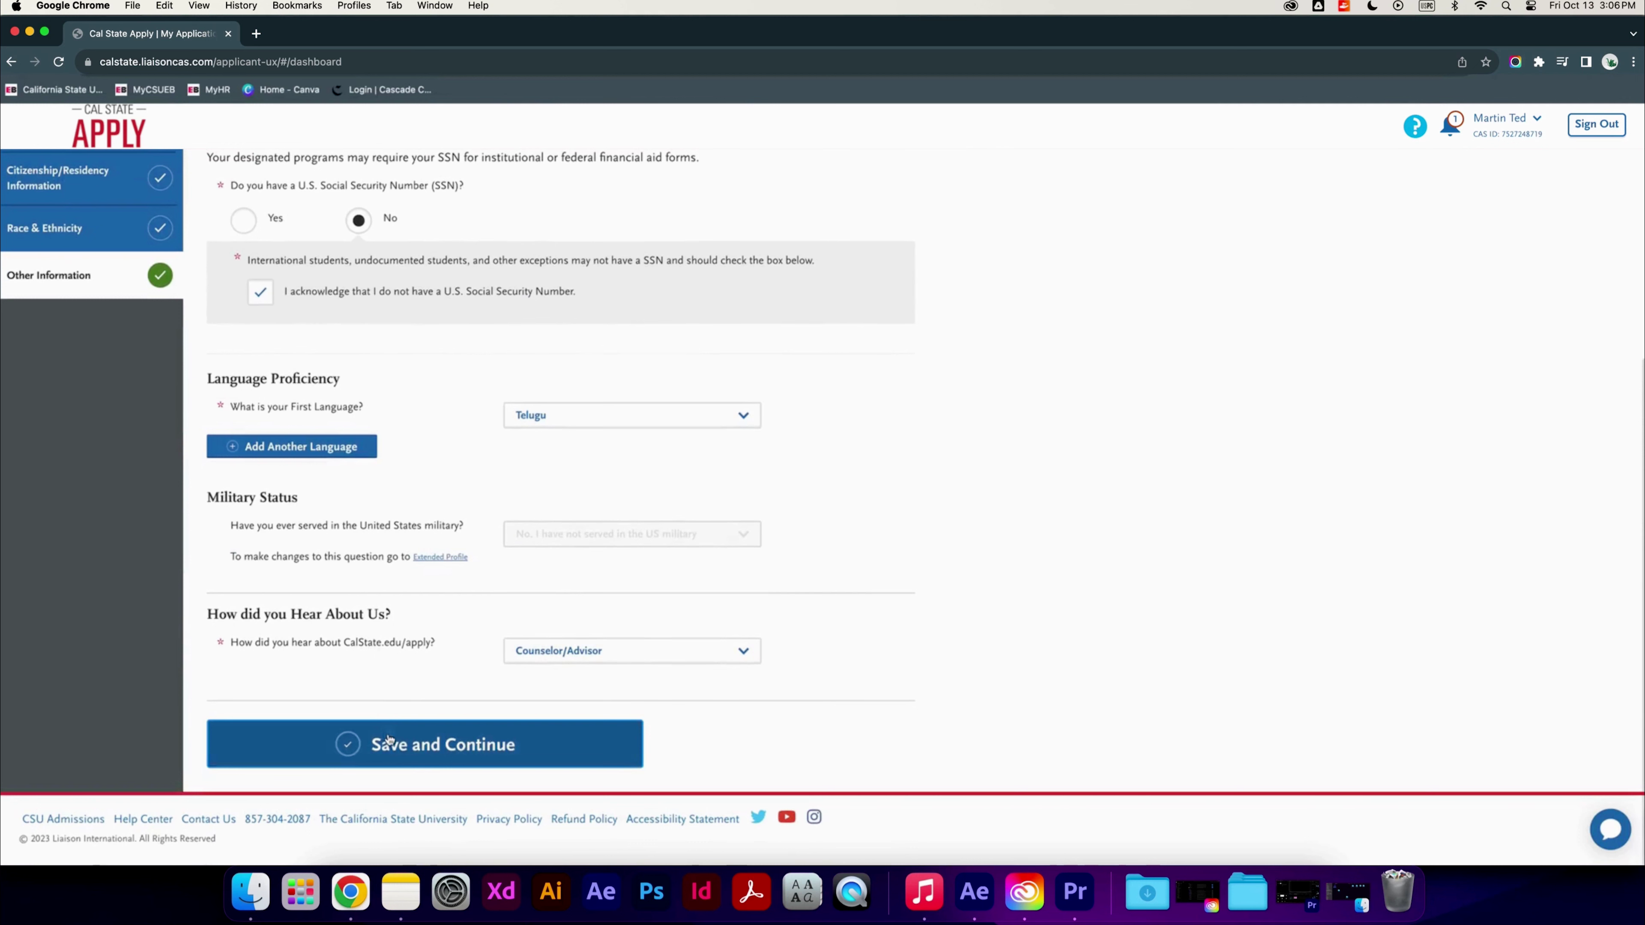
{"action": "left_click", "coordinate": [389, 742]}
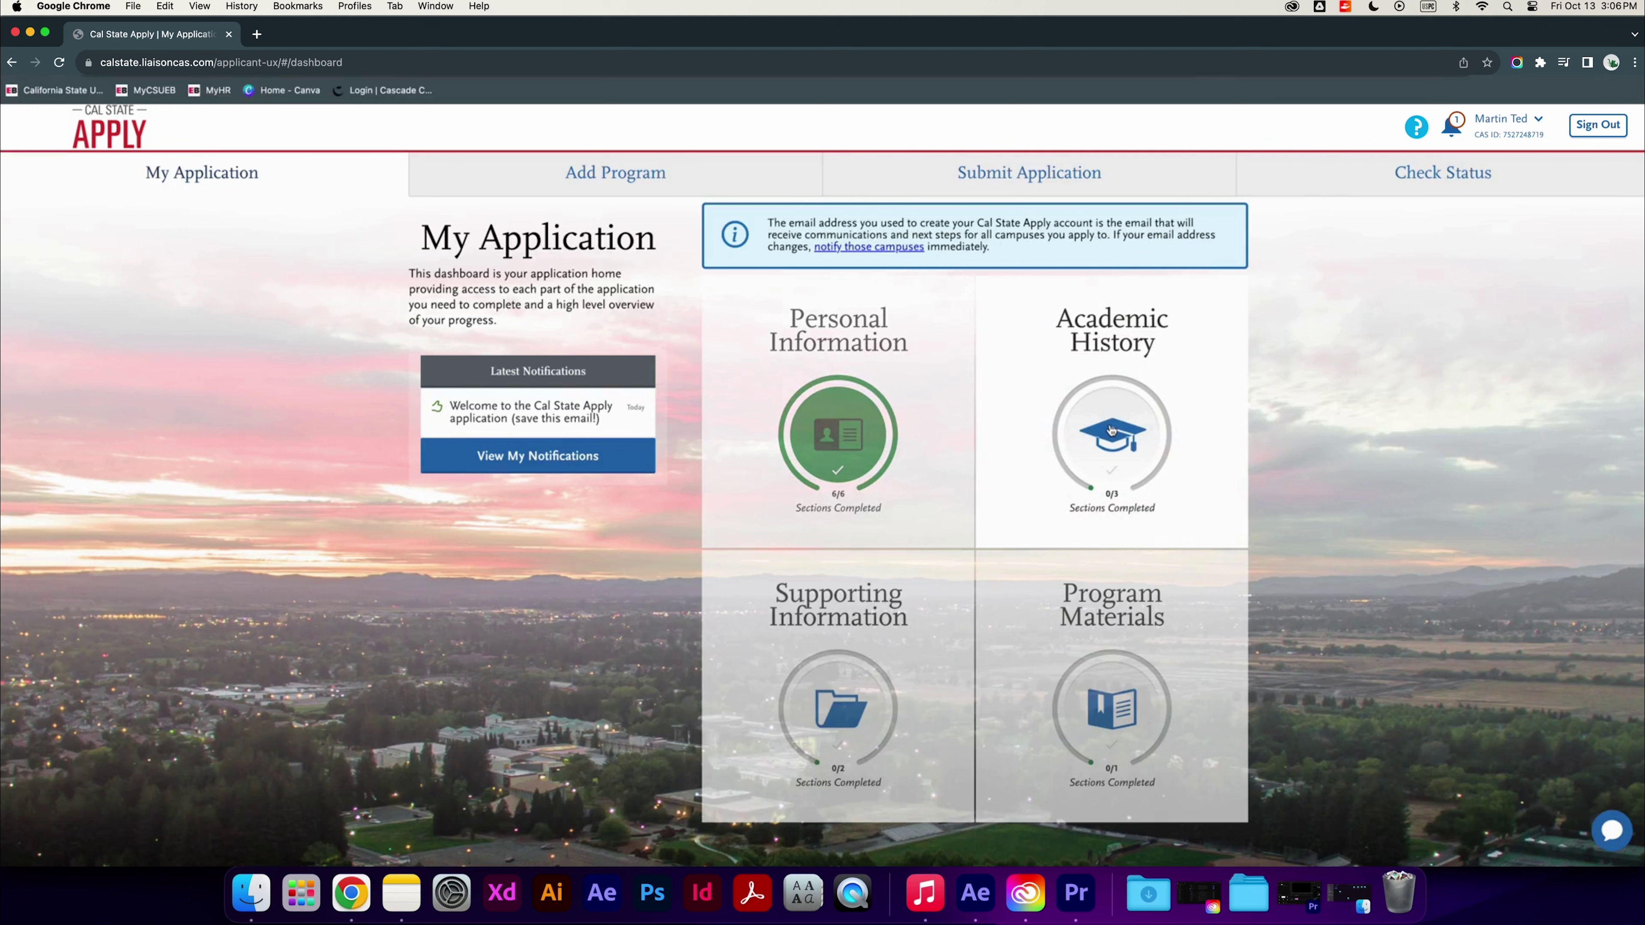
Add KSRM College of Engineering as an unlisted foreign institution in India
{"action": "left_click", "coordinate": [1119, 425]}
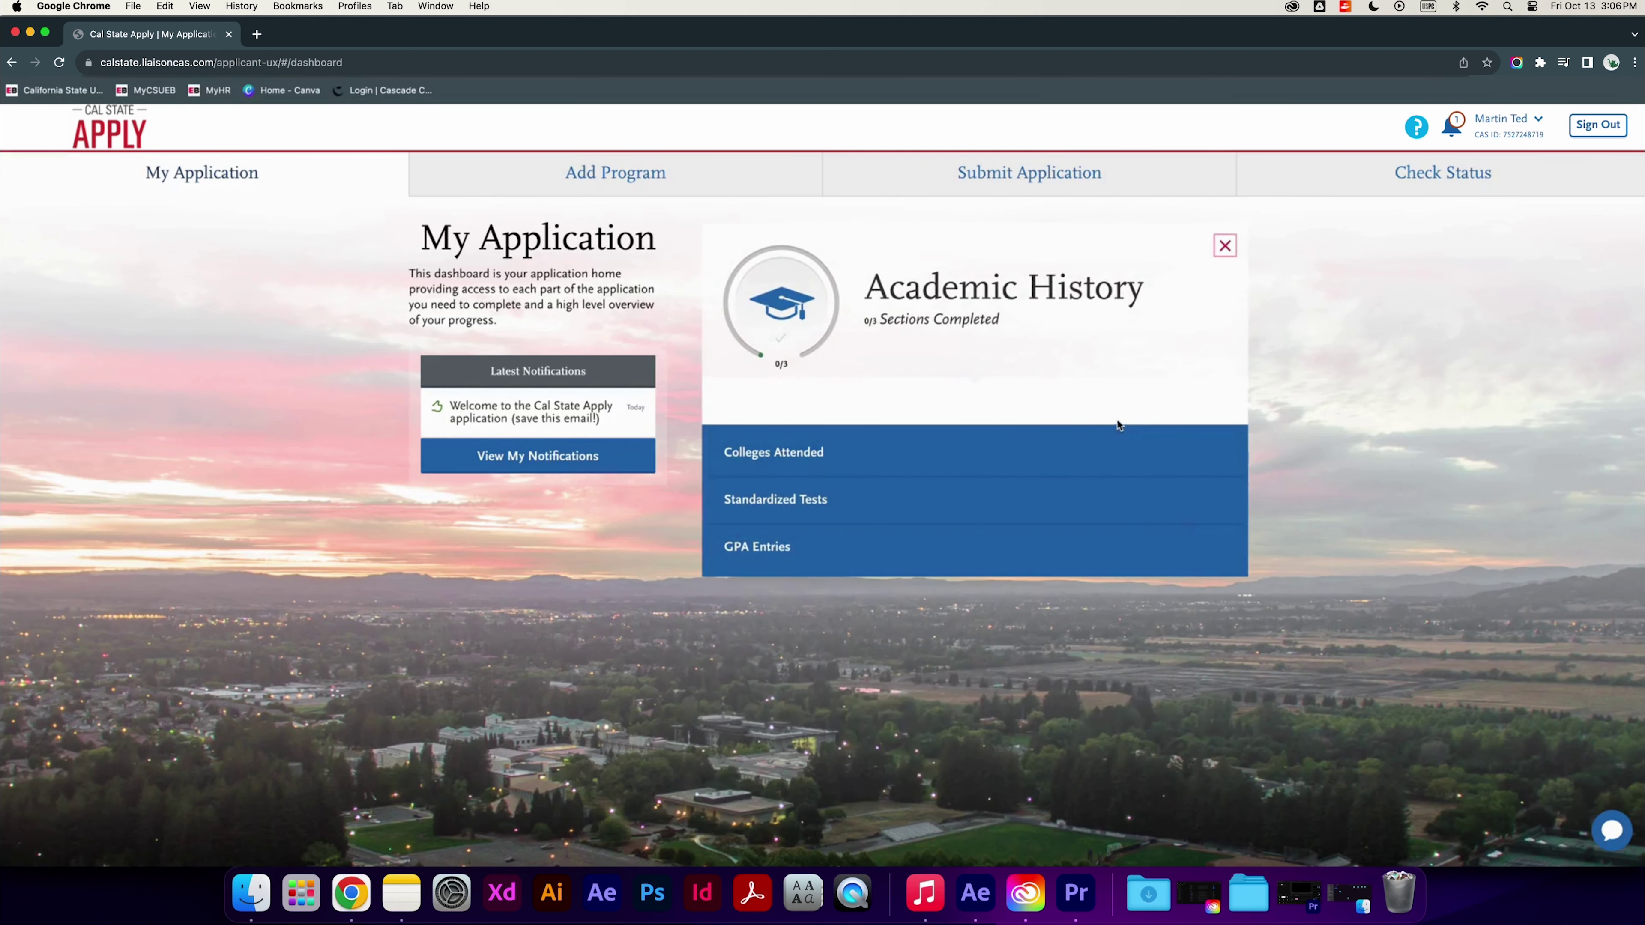
{"action": "left_click", "coordinate": [1116, 432]}
{"action": "left_click", "coordinate": [580, 492]}
{"action": "type", "text": "KSRM"}
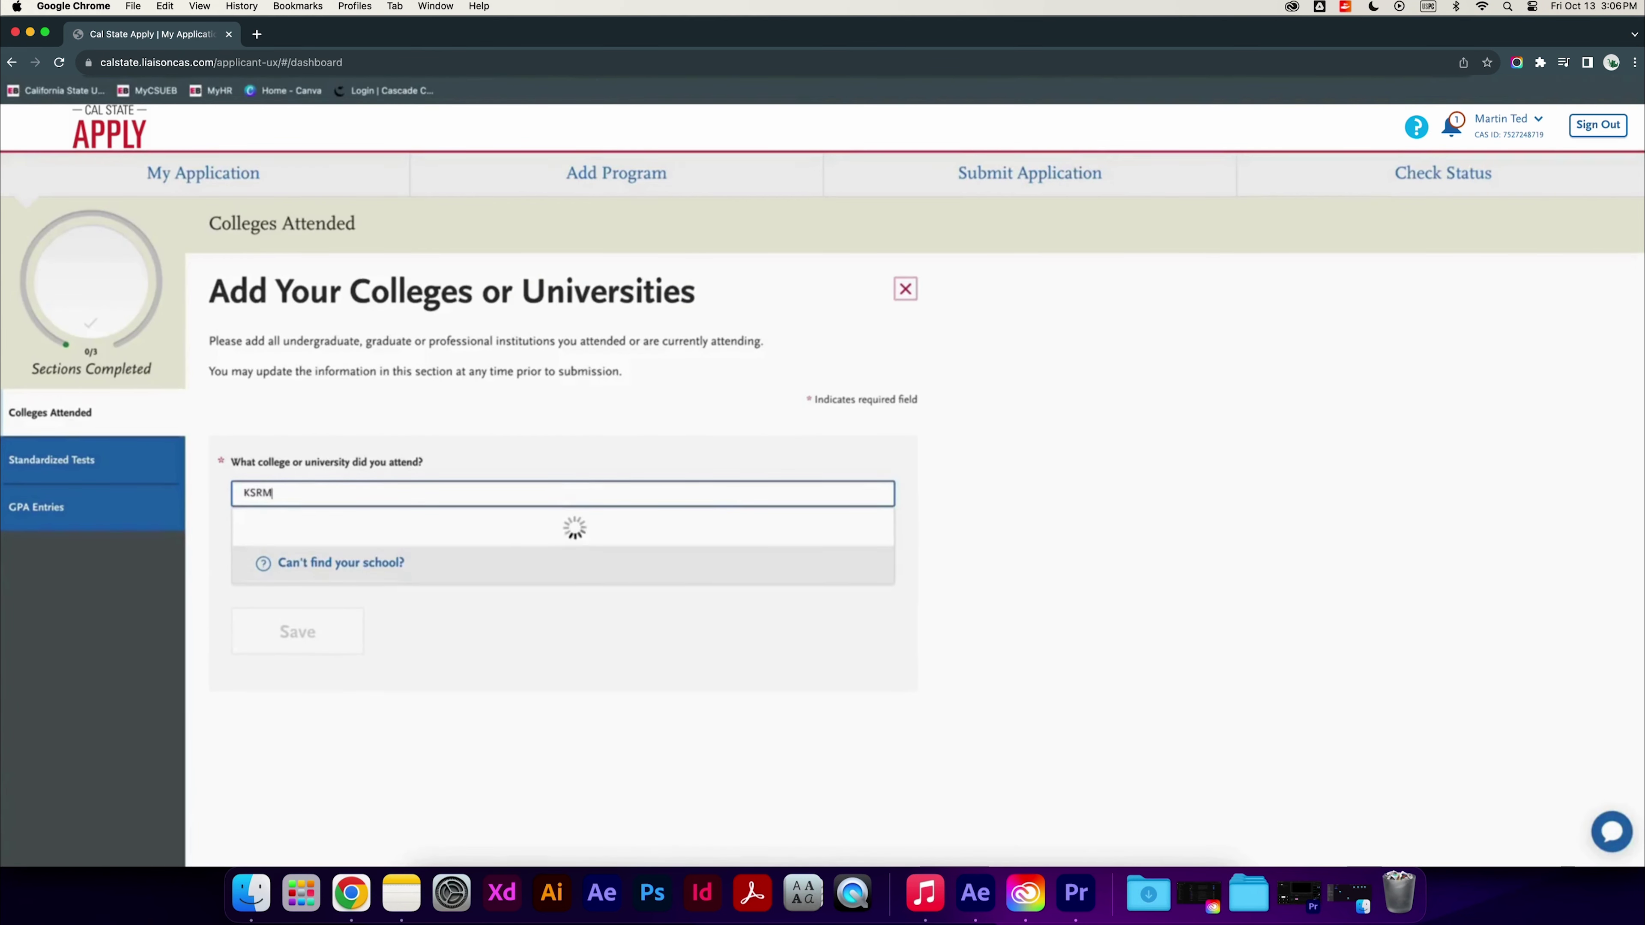
{"action": "type", "text": " Co"}
{"action": "type", "text": "lle"}
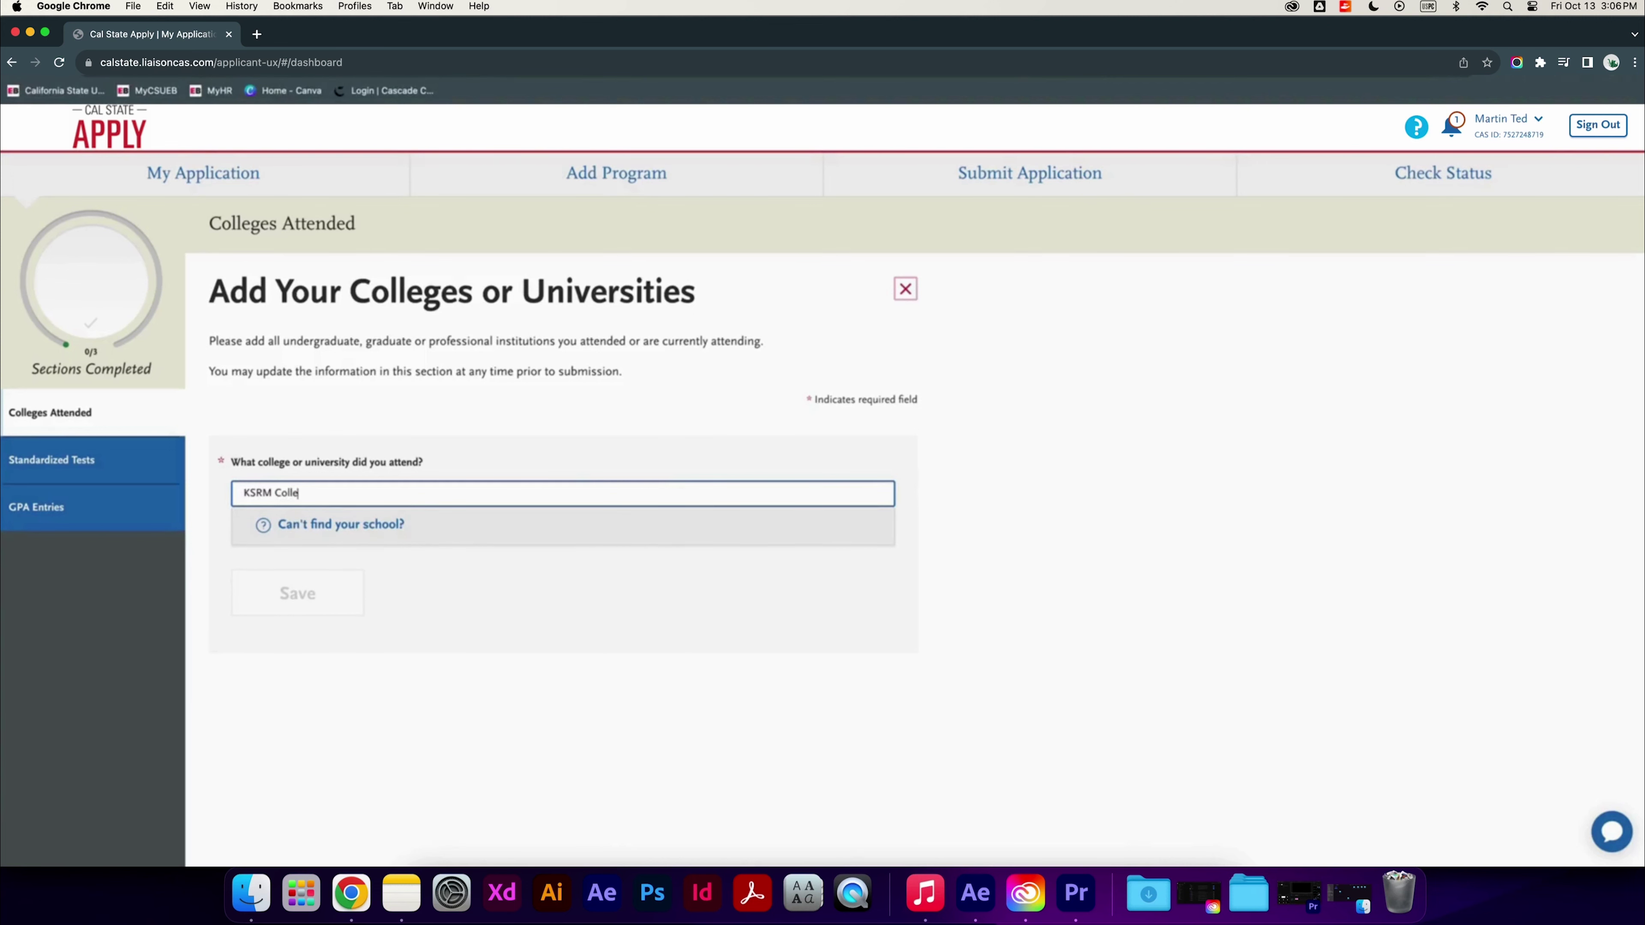
{"action": "type", "text": "ge of Engineering"}
{"action": "left_click", "coordinate": [348, 536]}
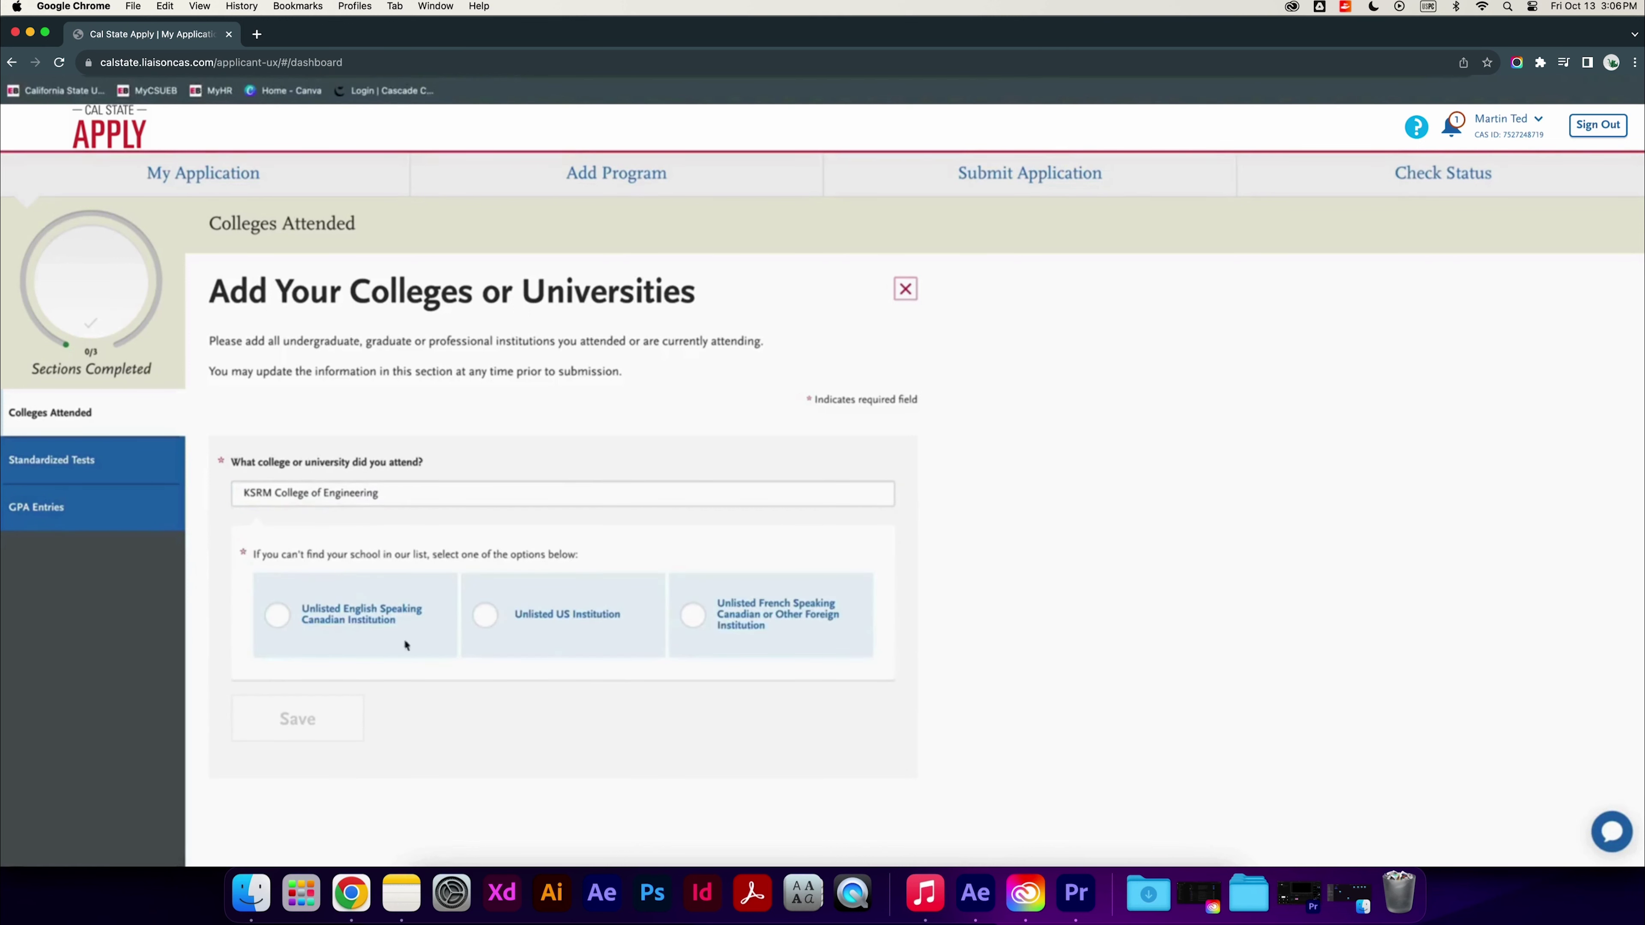
{"action": "left_click", "coordinate": [785, 629]}
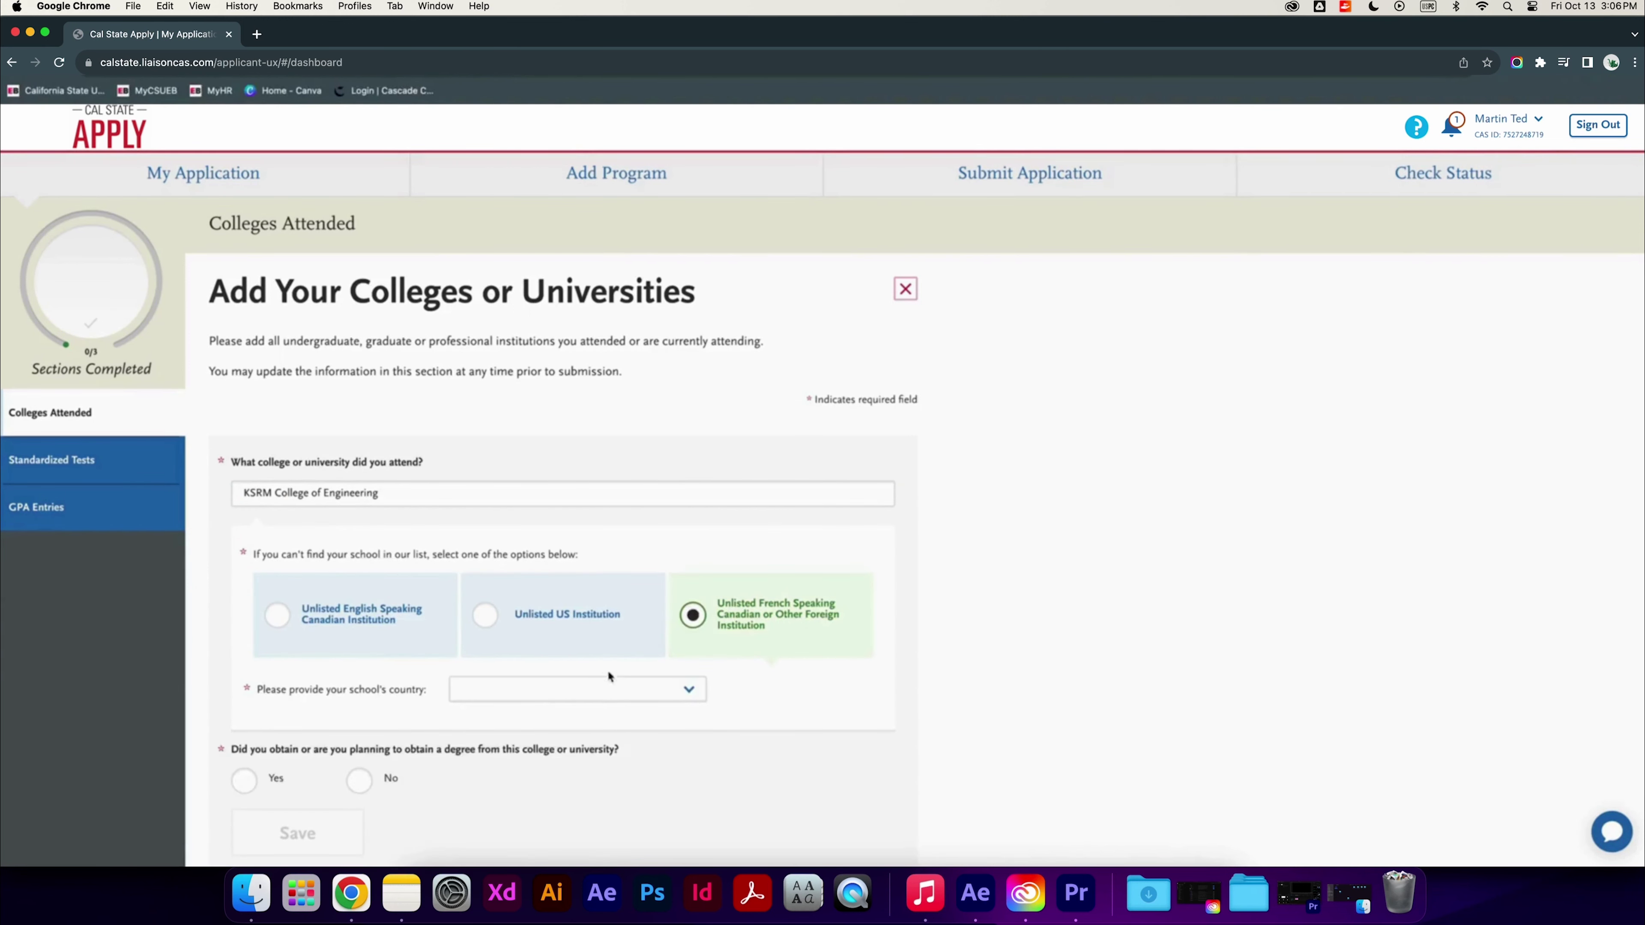
{"action": "left_click", "coordinate": [605, 690]}
{"action": "type", "text": "india"}
{"action": "key", "text": "Return"}
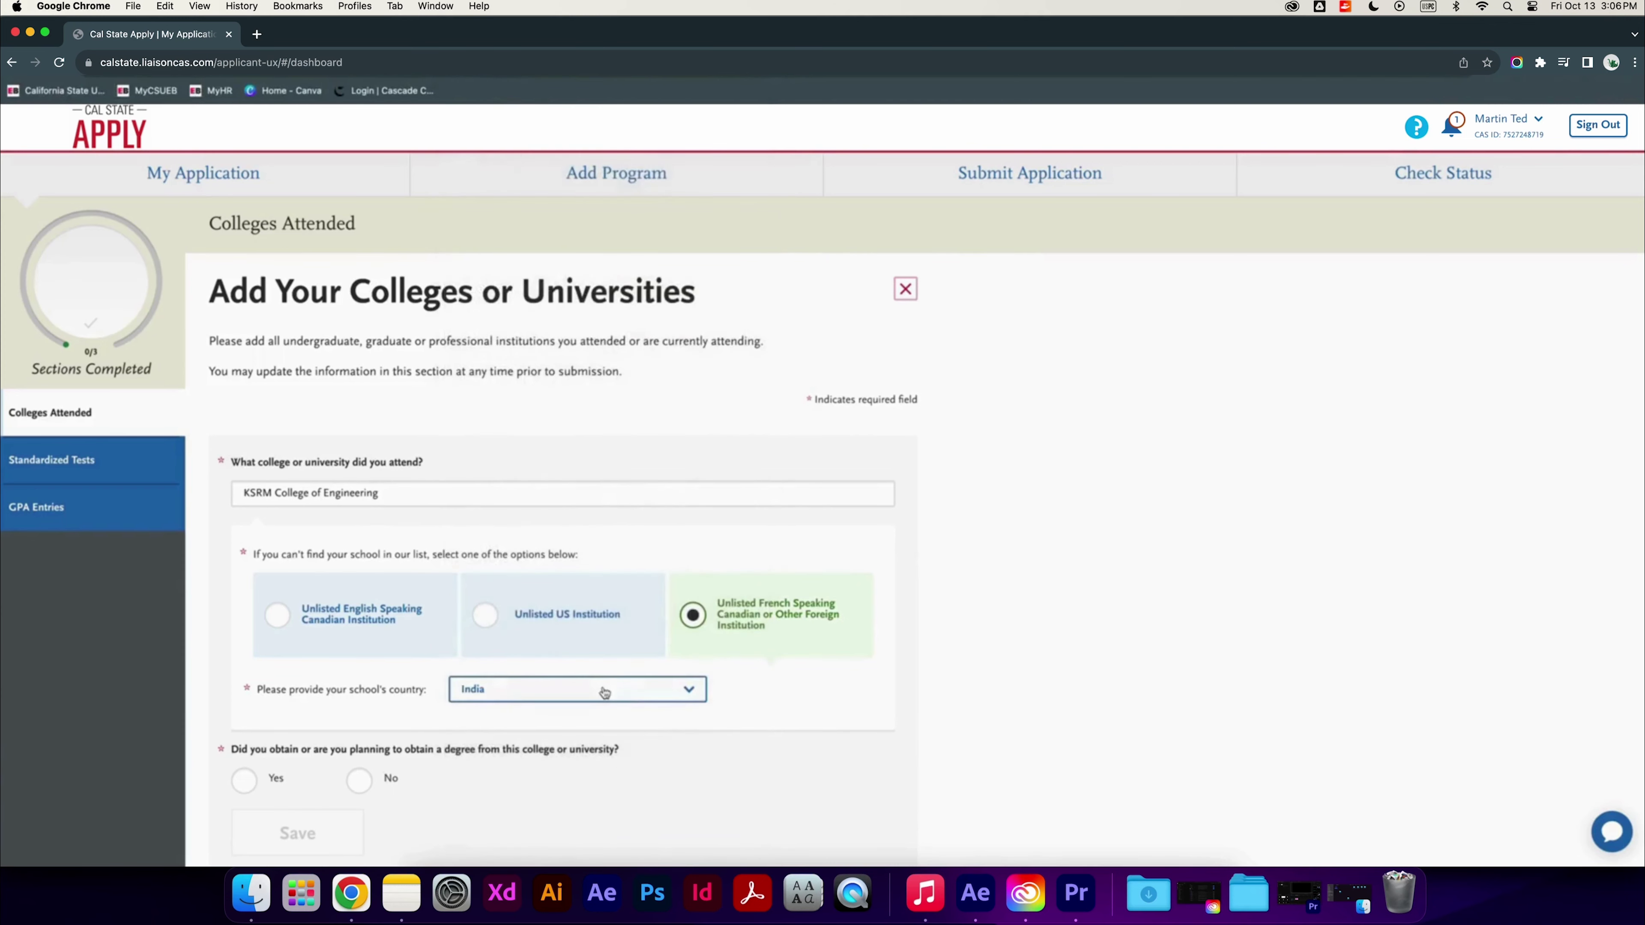
Mark the degree as awarded, set Semester terms and Not applicable tuition, and save the college
{"action": "scroll", "coordinate": [465, 827], "scroll_direction": "down", "scroll_amount": 3}
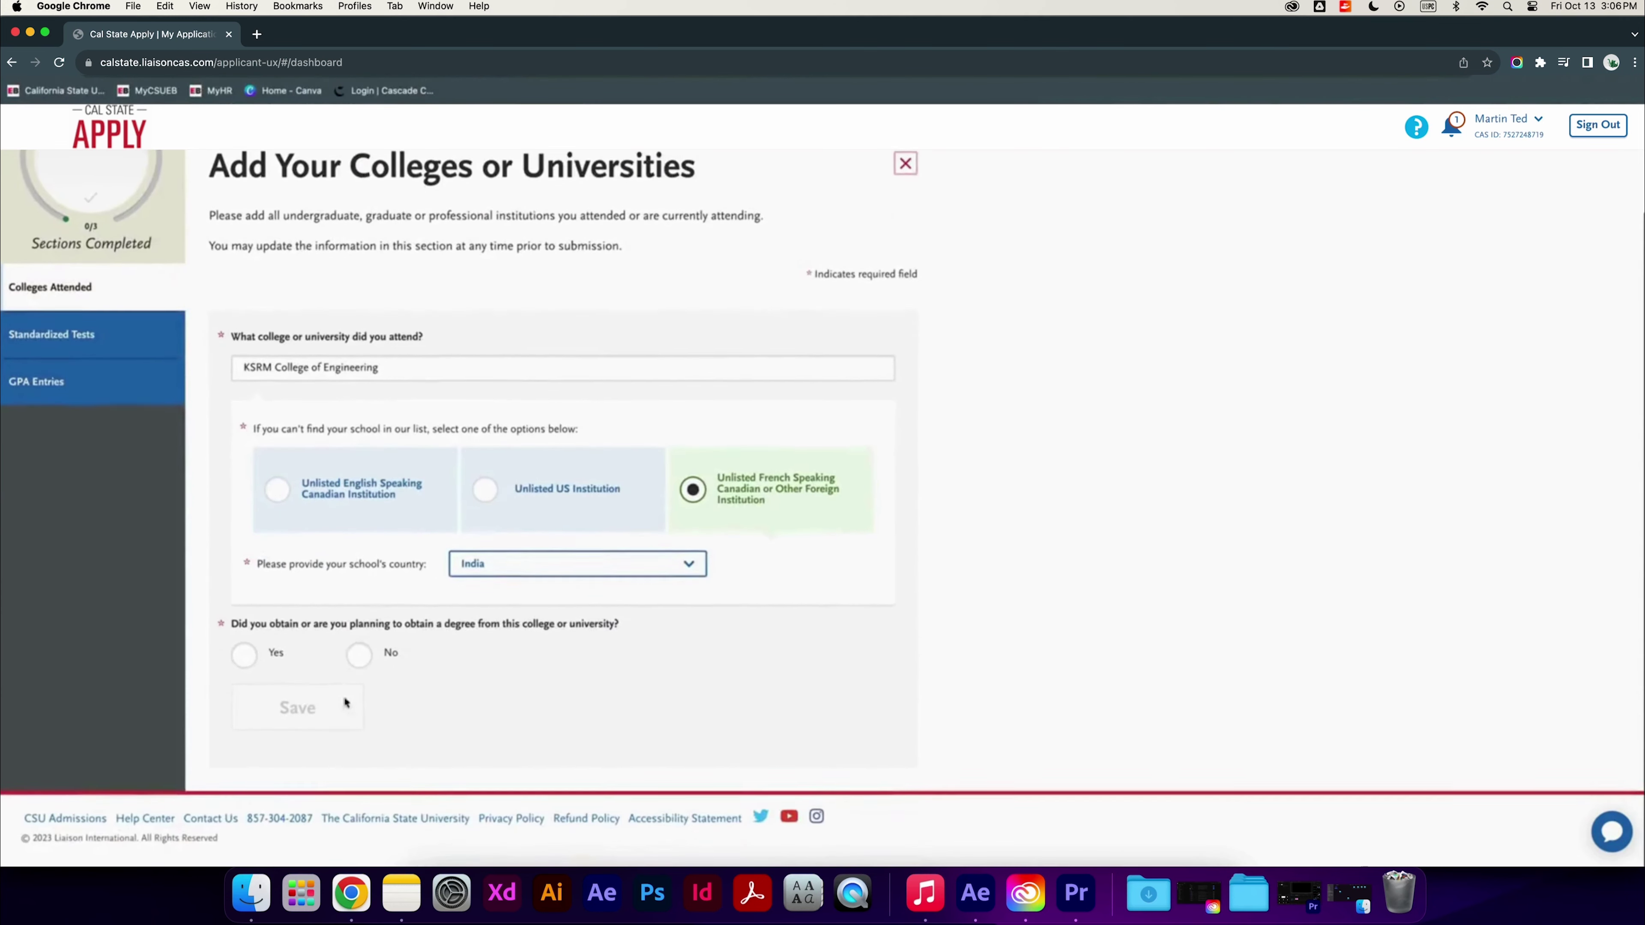
{"action": "left_click", "coordinate": [263, 655]}
{"action": "scroll", "coordinate": [319, 743], "scroll_direction": "down", "scroll_amount": 5}
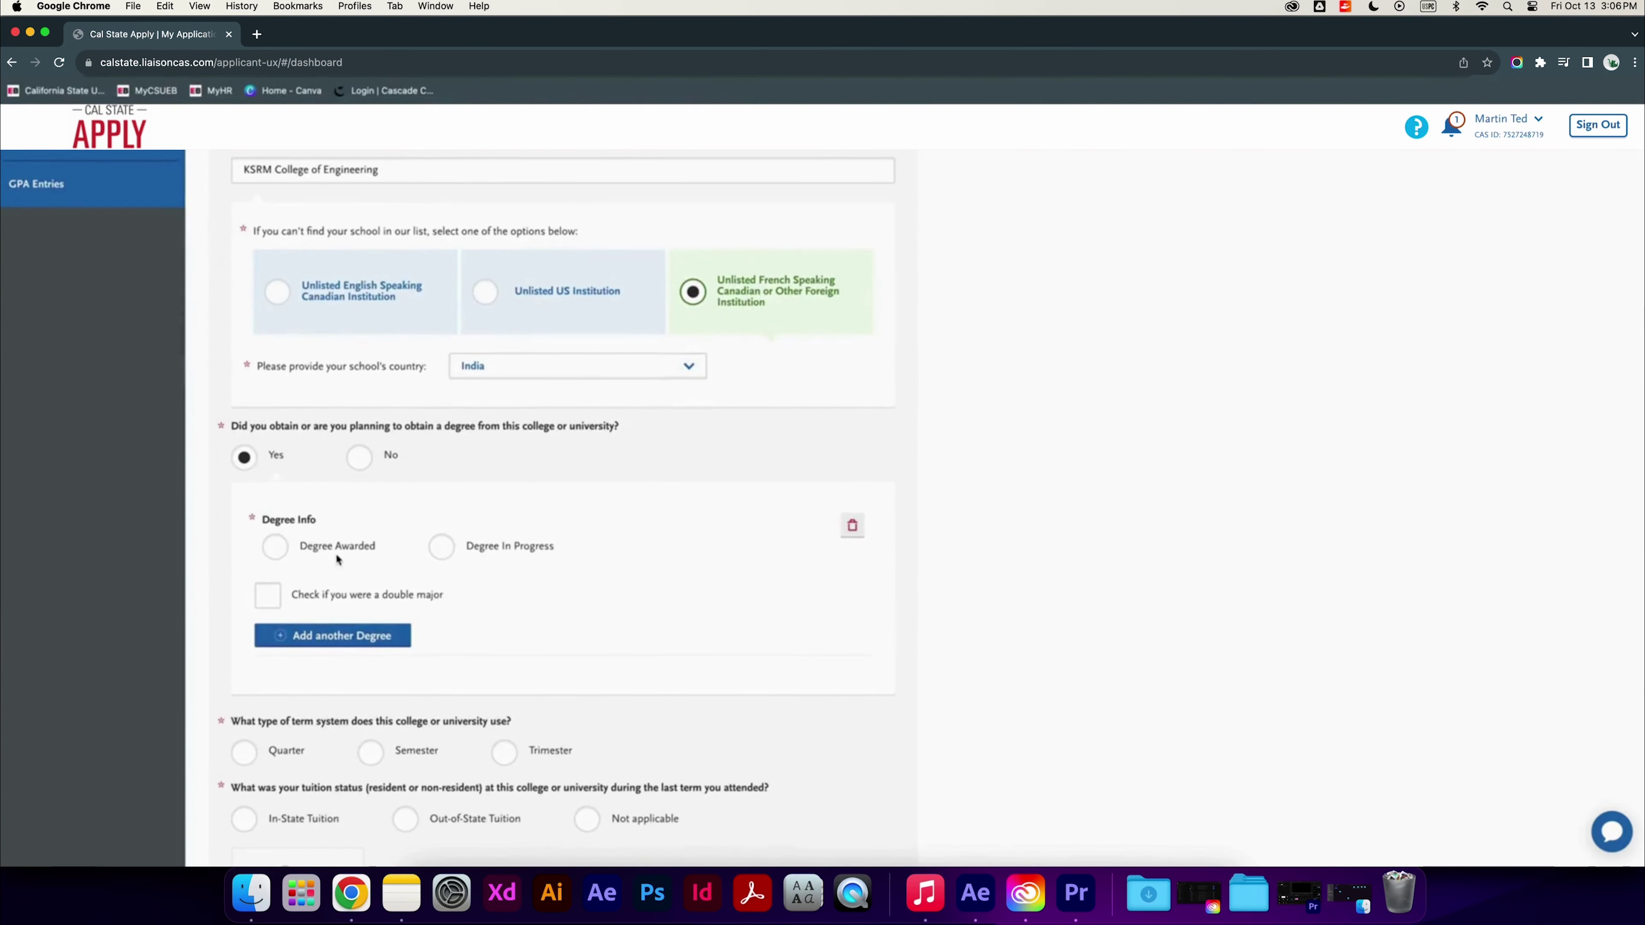
{"action": "left_click", "coordinate": [335, 553]}
{"action": "scroll", "coordinate": [616, 684], "scroll_direction": "down", "scroll_amount": 5}
{"action": "scroll", "coordinate": [616, 684], "scroll_direction": "down", "scroll_amount": 2}
{"action": "left_click", "coordinate": [418, 603]}
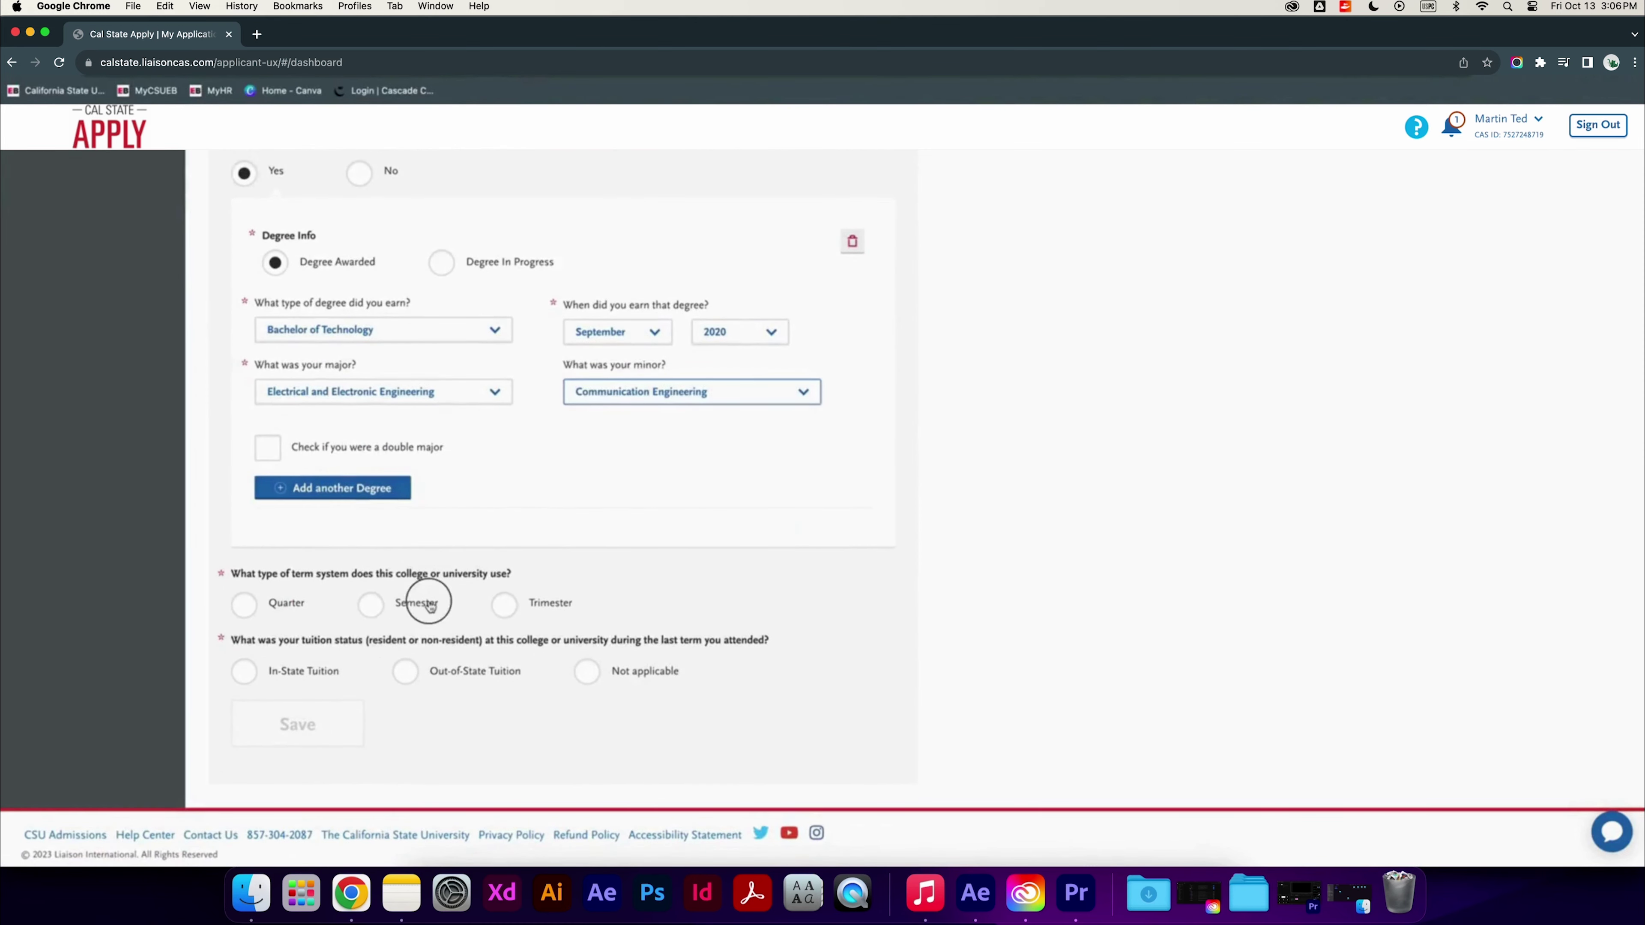
{"action": "left_click", "coordinate": [586, 672]}
{"action": "scroll", "coordinate": [499, 674], "scroll_direction": "down", "scroll_amount": 4}
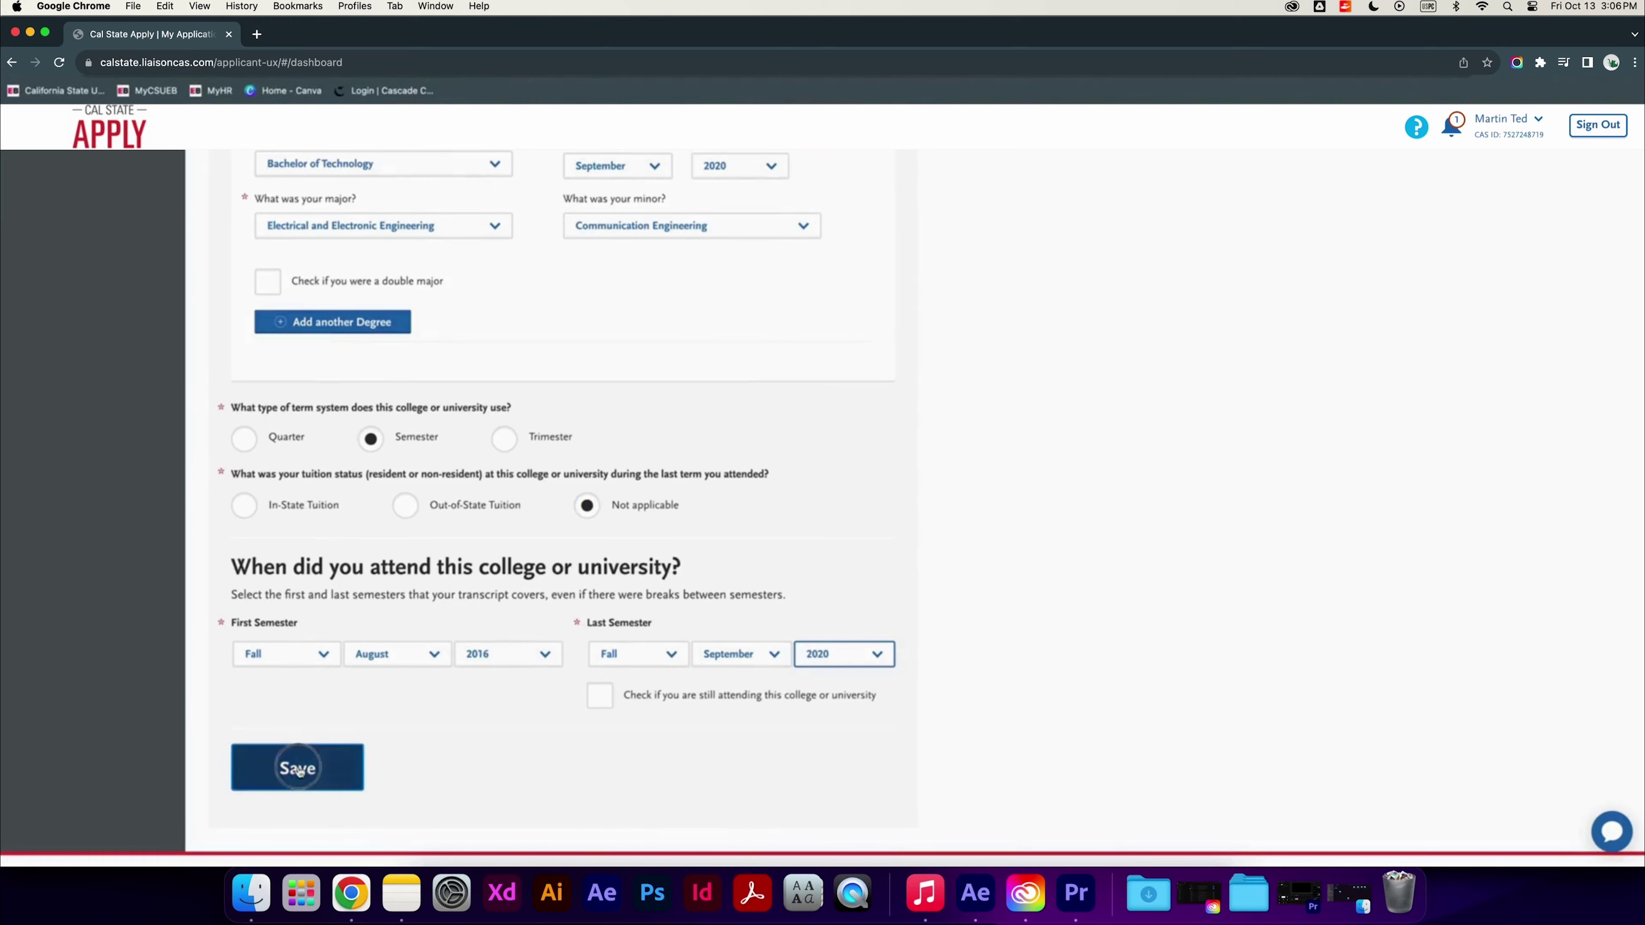
{"action": "left_click", "coordinate": [306, 766]}
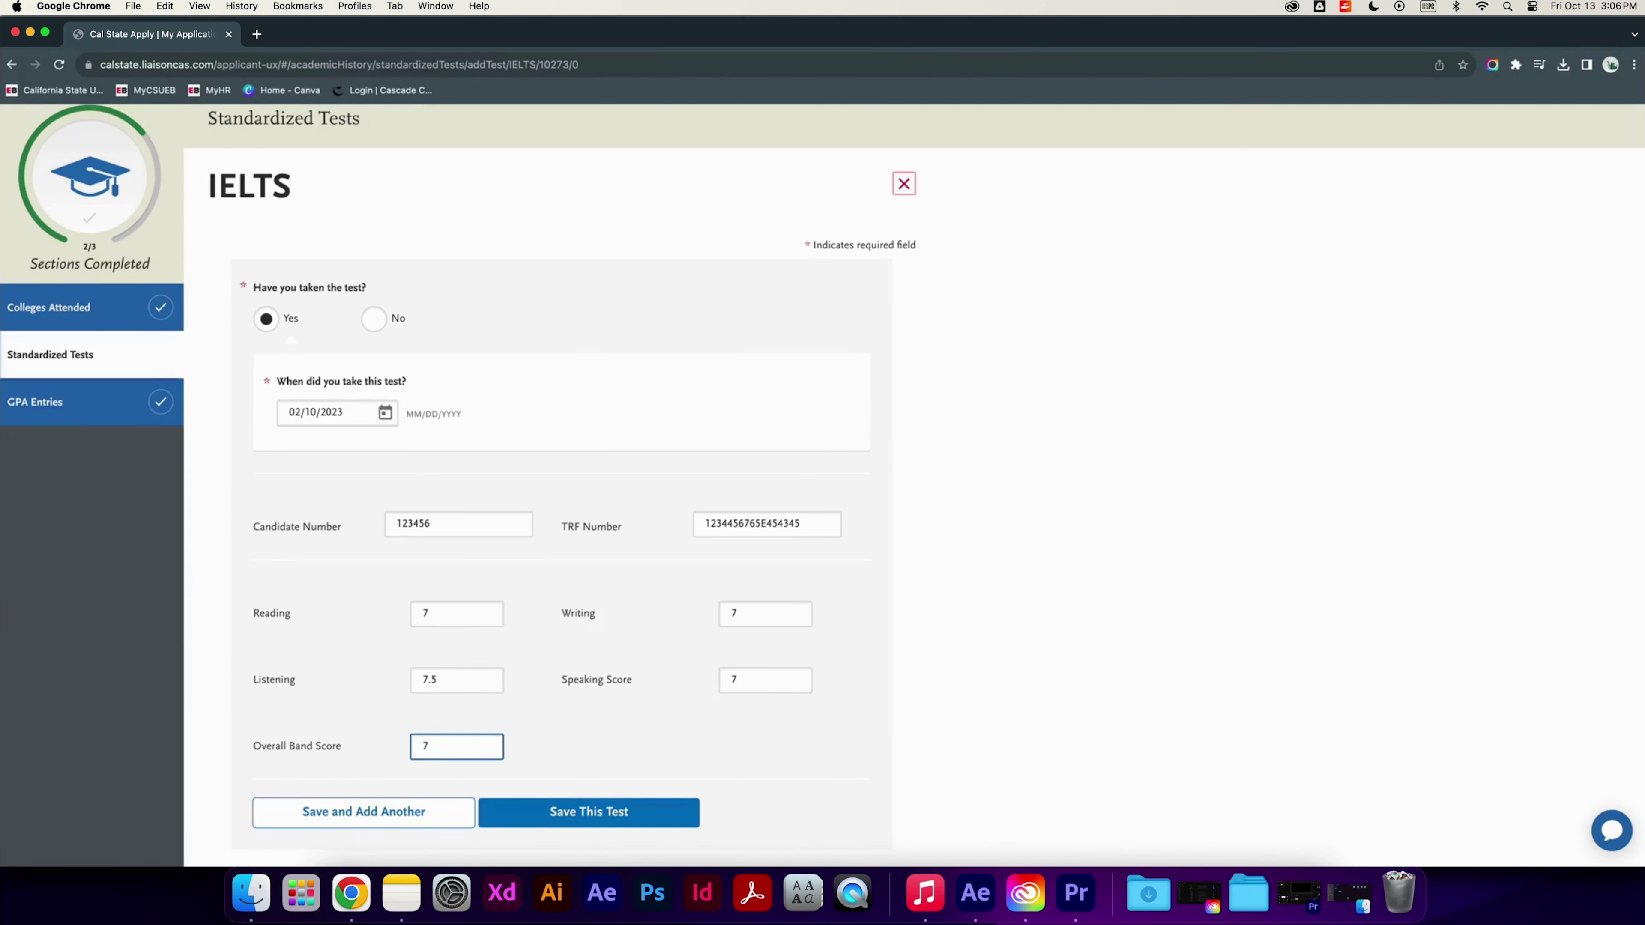
Save the IELTS scores, check GPA Entries, and return to the dashboard showing Academic History 3/3
{"action": "left_click", "coordinate": [532, 807]}
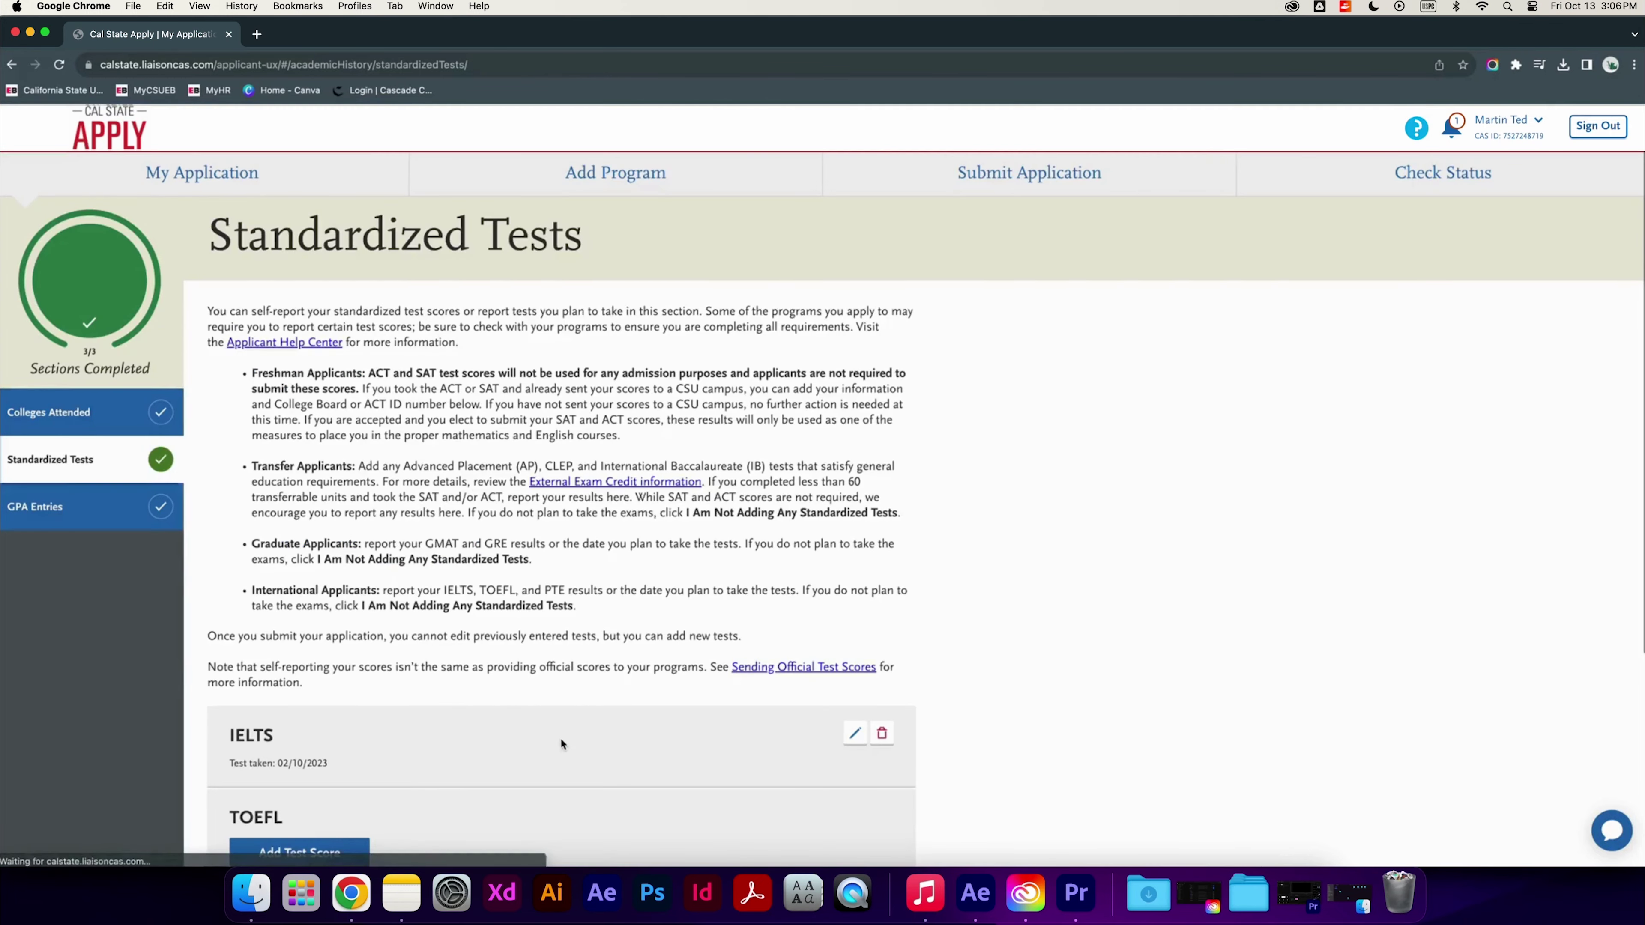
{"action": "scroll", "coordinate": [562, 738], "scroll_direction": "down", "scroll_amount": 5}
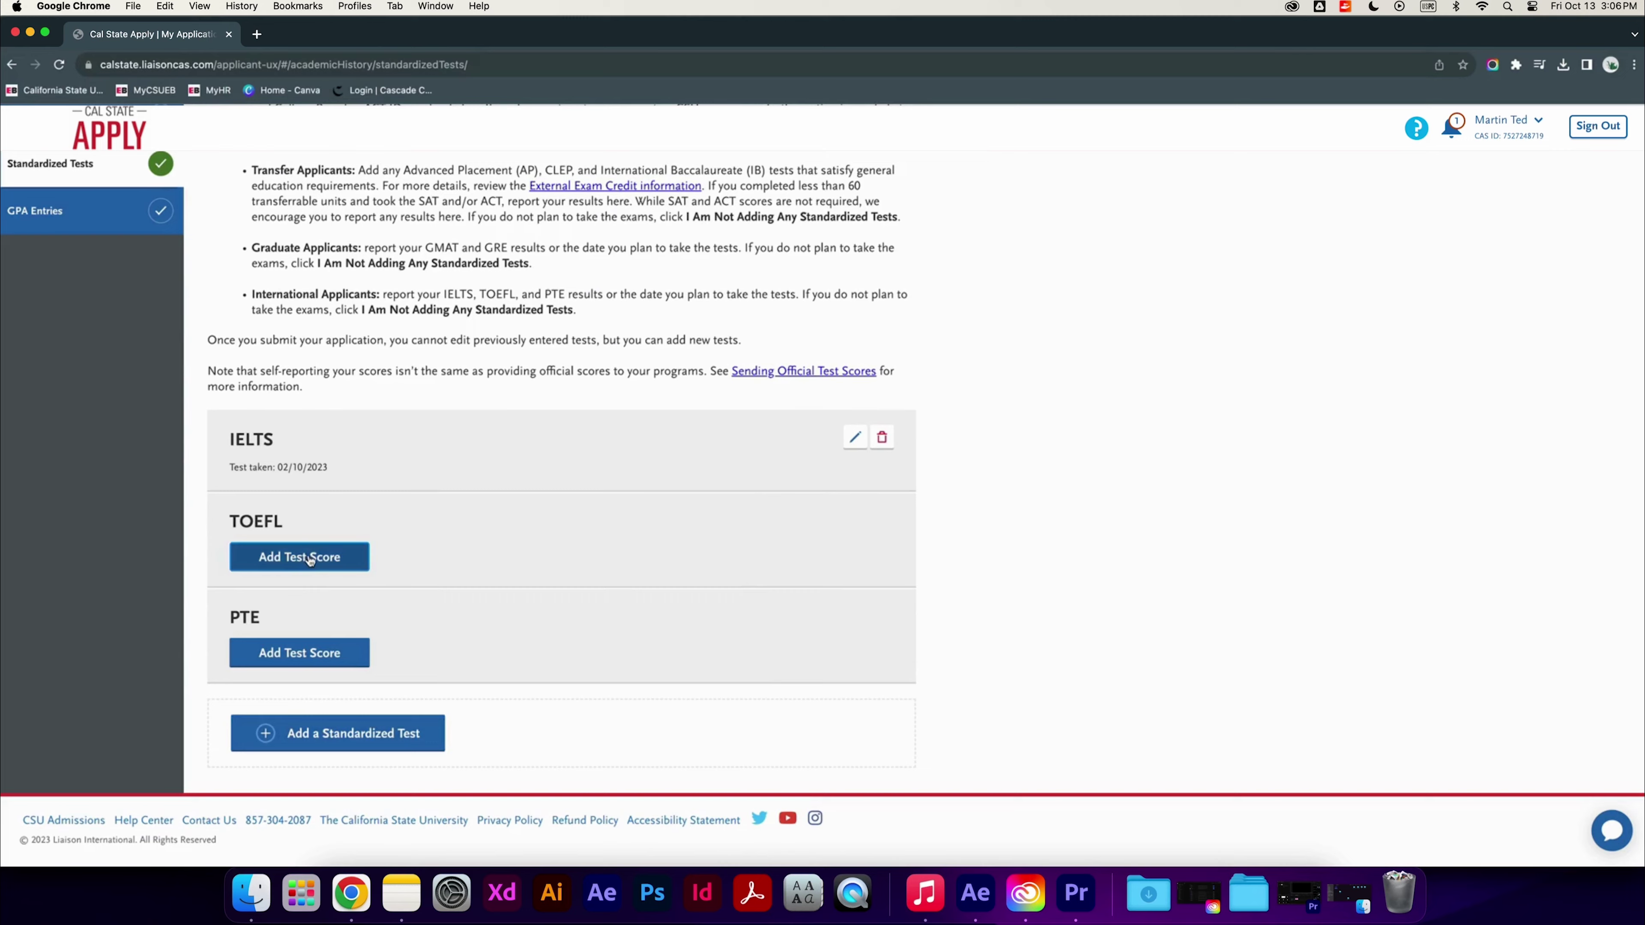
{"action": "scroll", "coordinate": [309, 560], "scroll_direction": "up", "scroll_amount": 3}
{"action": "left_click", "coordinate": [39, 324]}
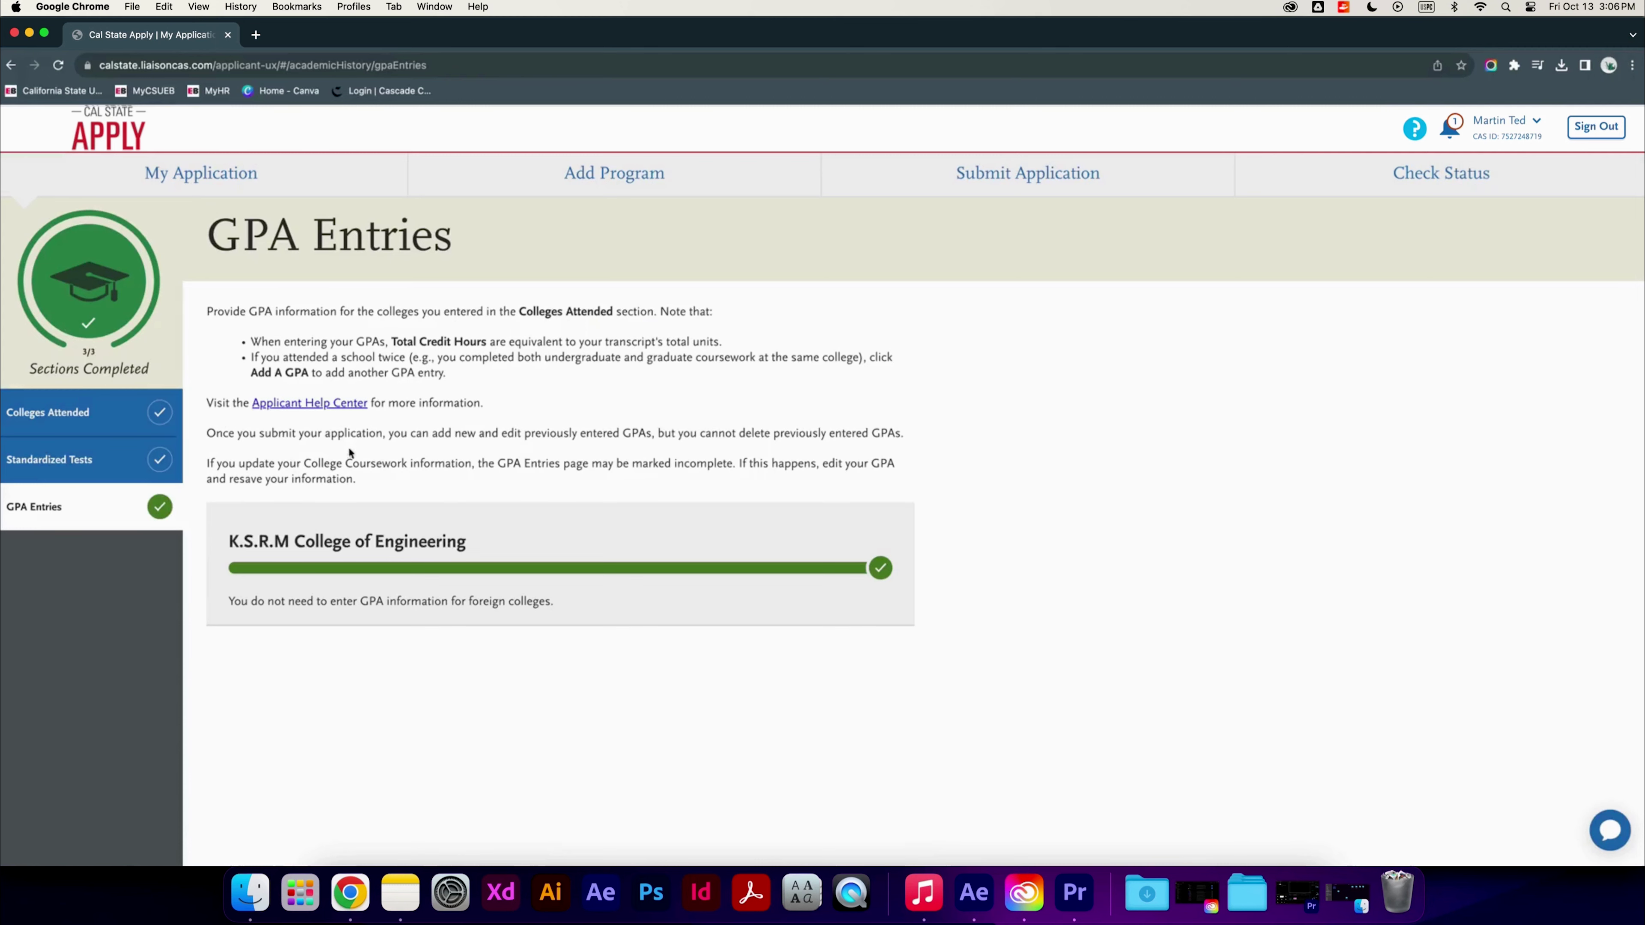
{"action": "left_click", "coordinate": [226, 171]}
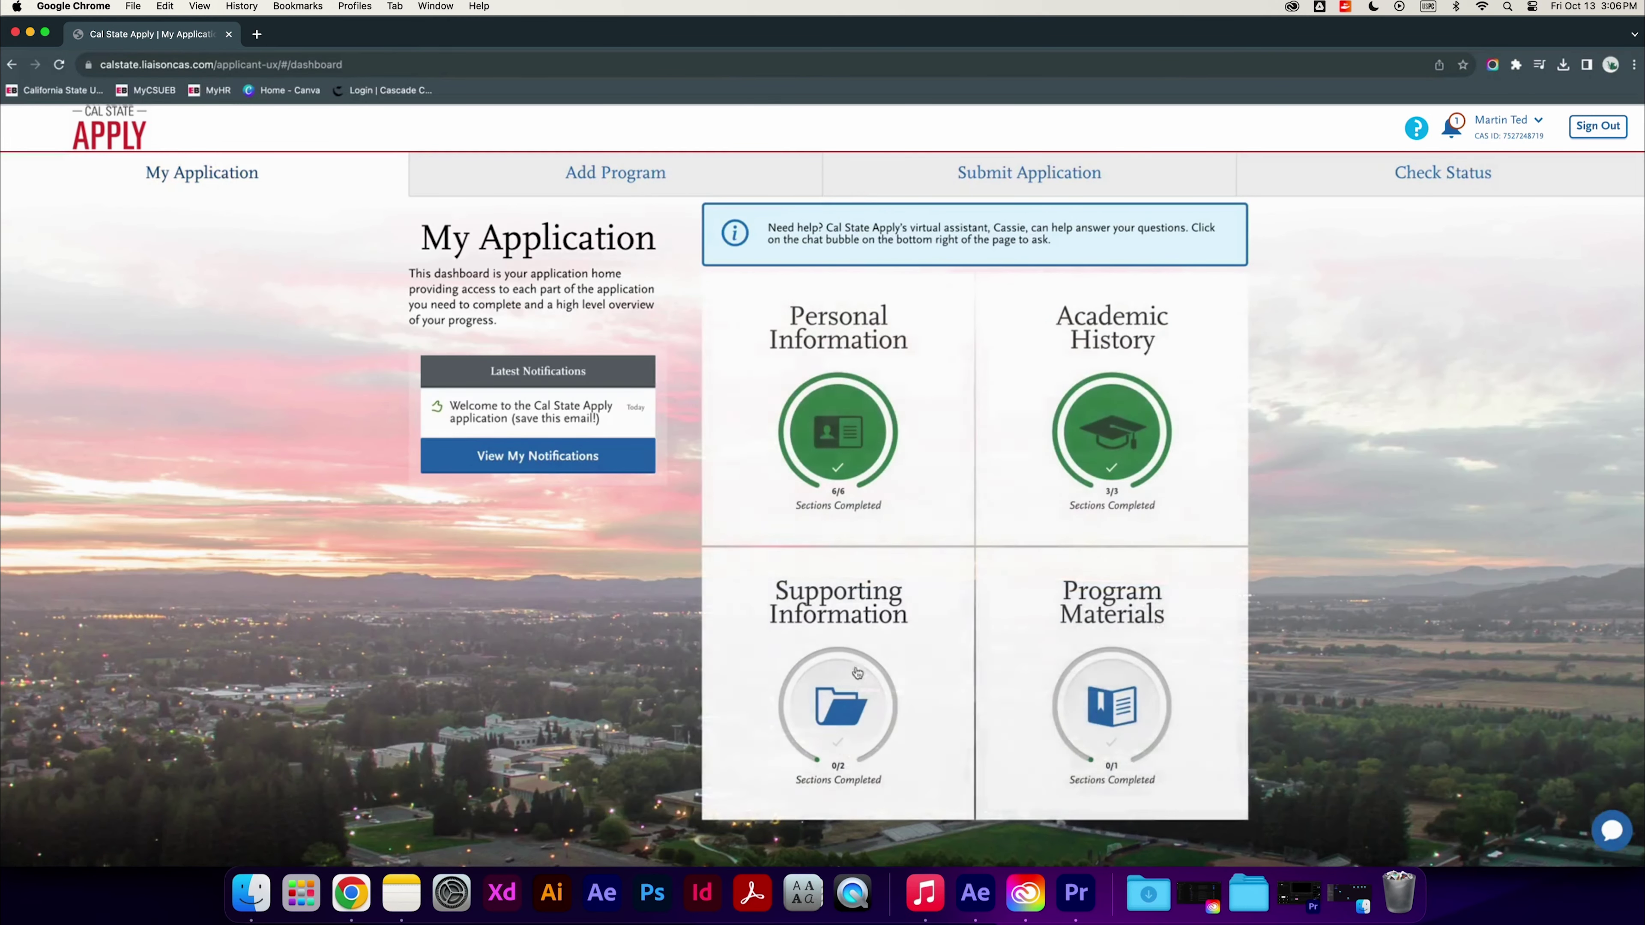
Declare no experiences under Supporting Information, then expand Program Materials to show the Accounting program
{"action": "left_click", "coordinate": [845, 726]}
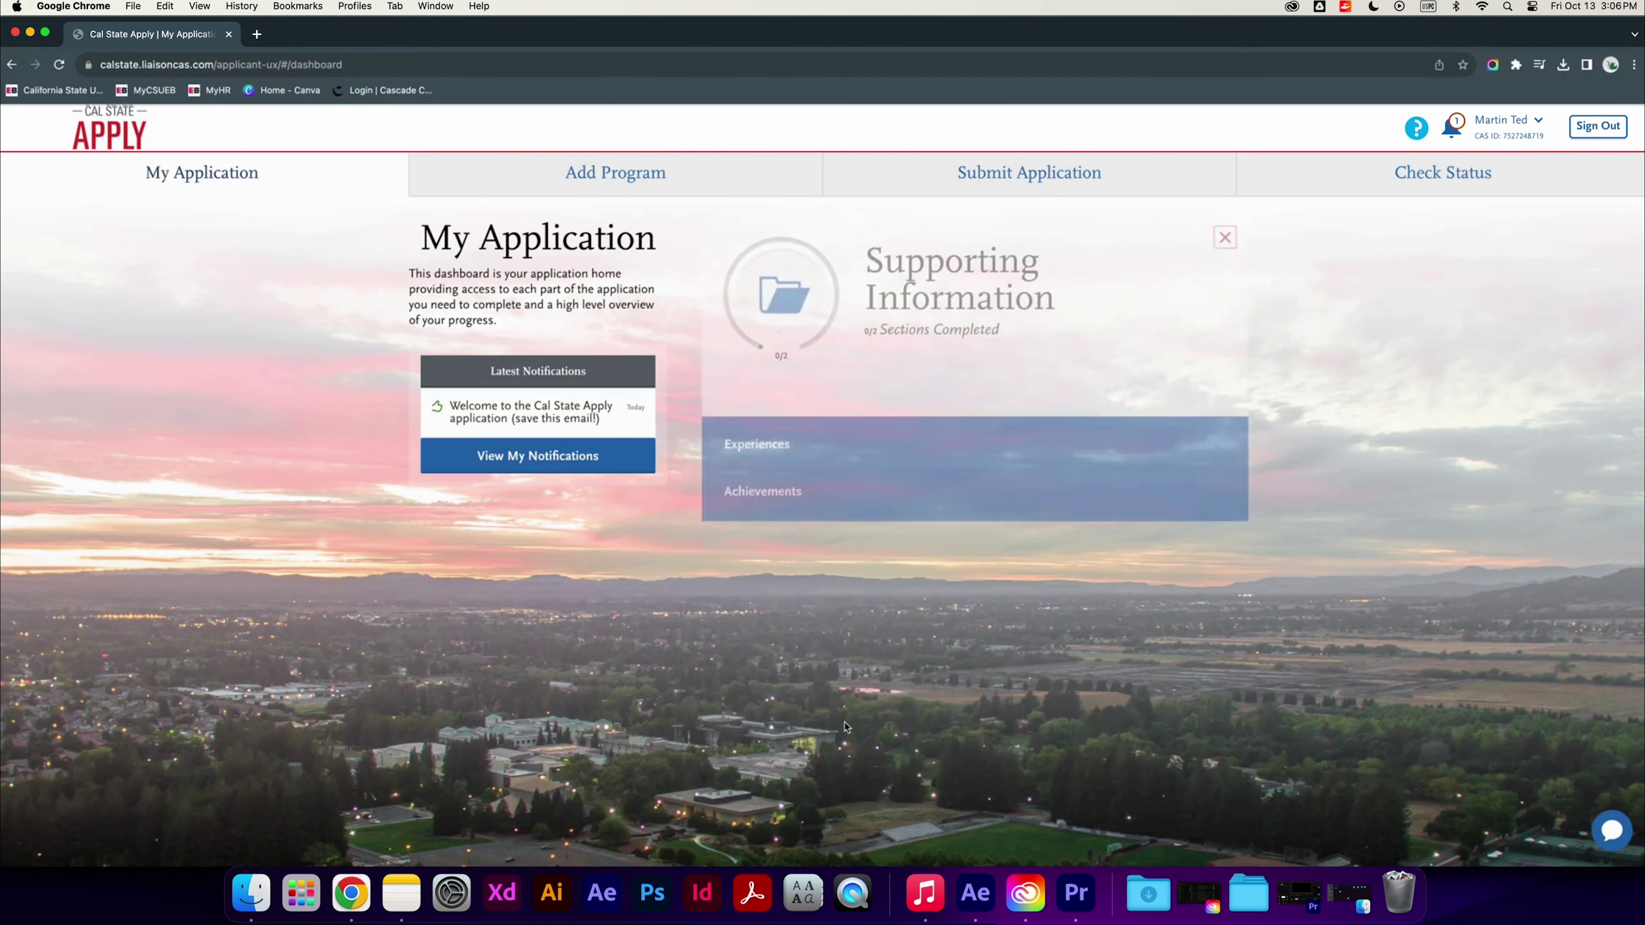
{"action": "left_click", "coordinate": [771, 455]}
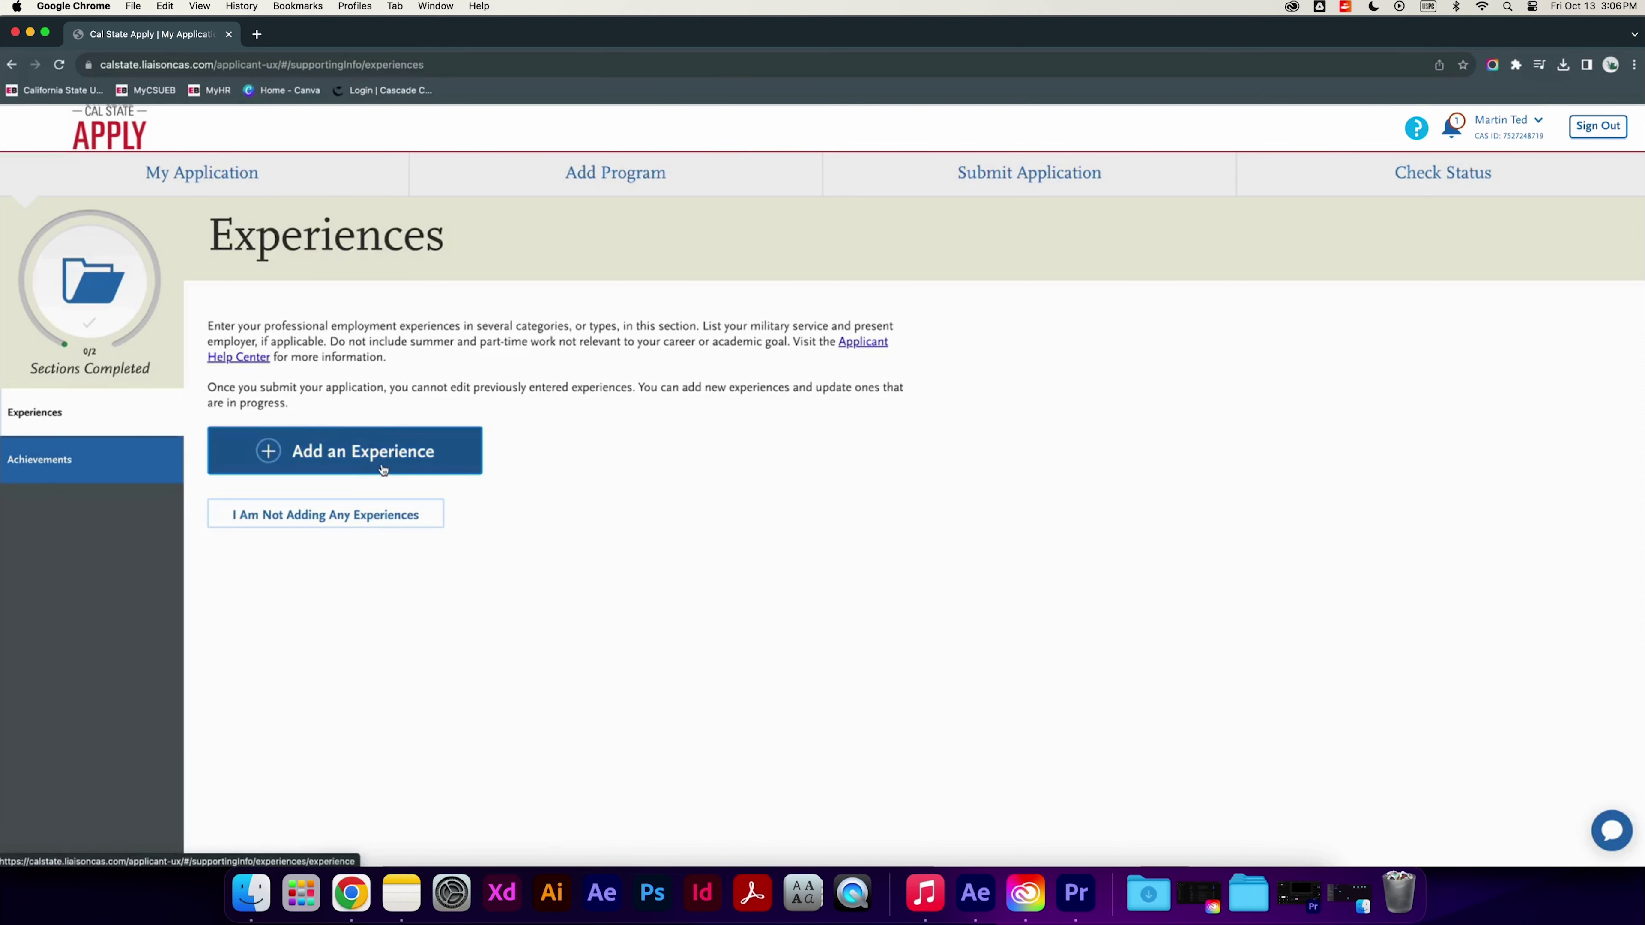
{"action": "left_click", "coordinate": [381, 517]}
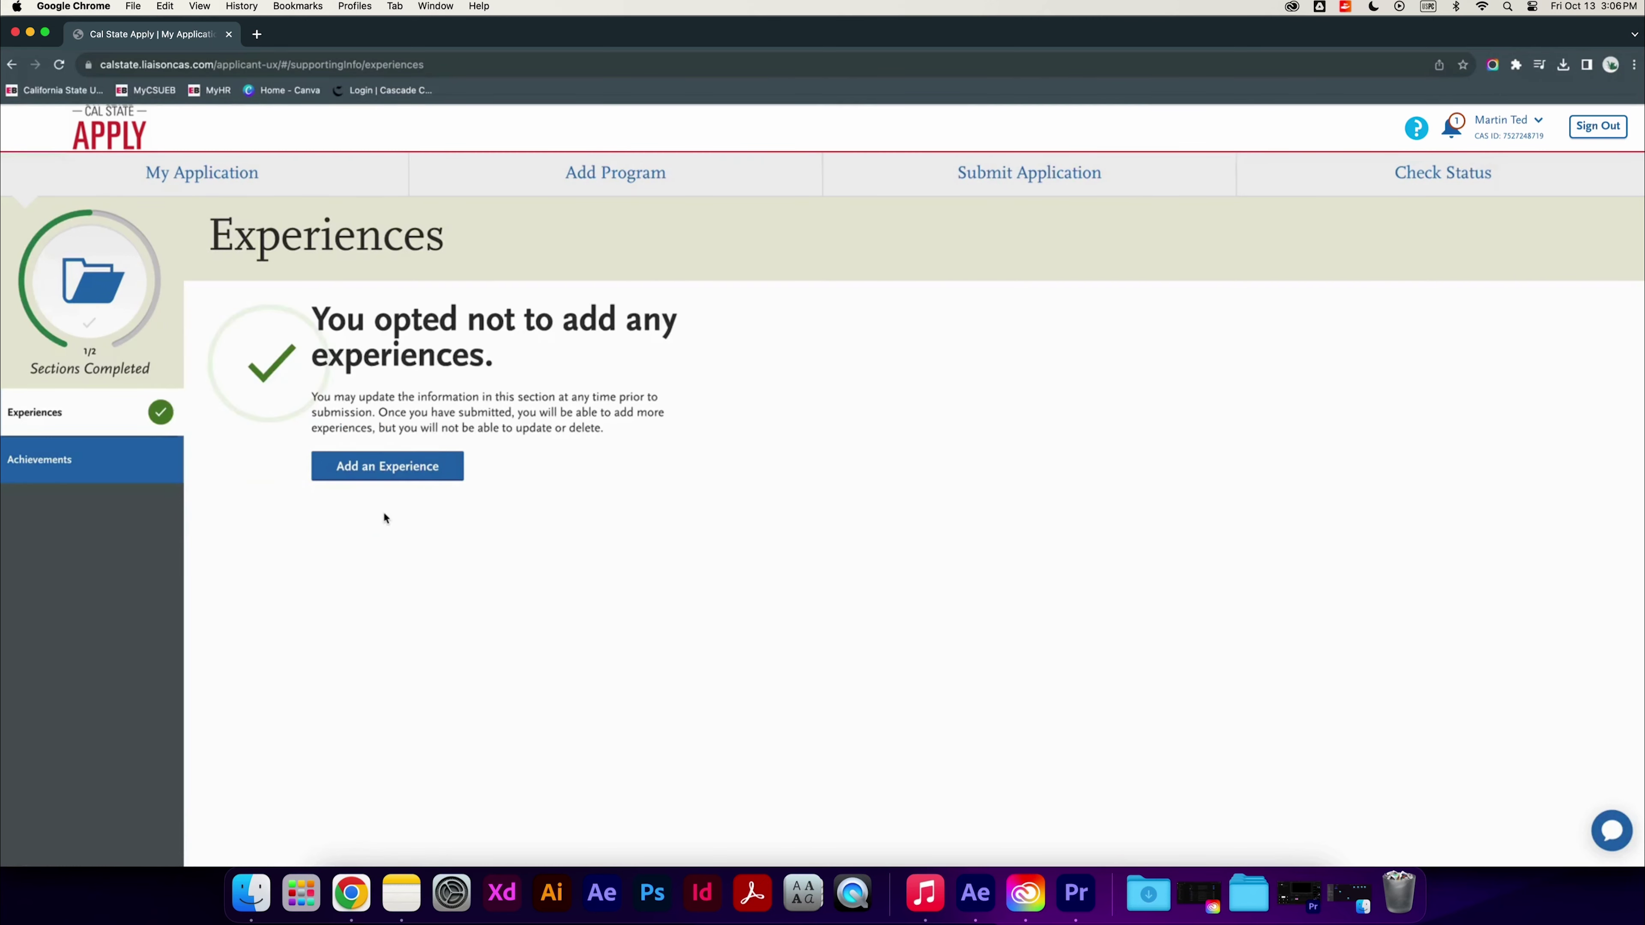
{"action": "left_click", "coordinate": [236, 182]}
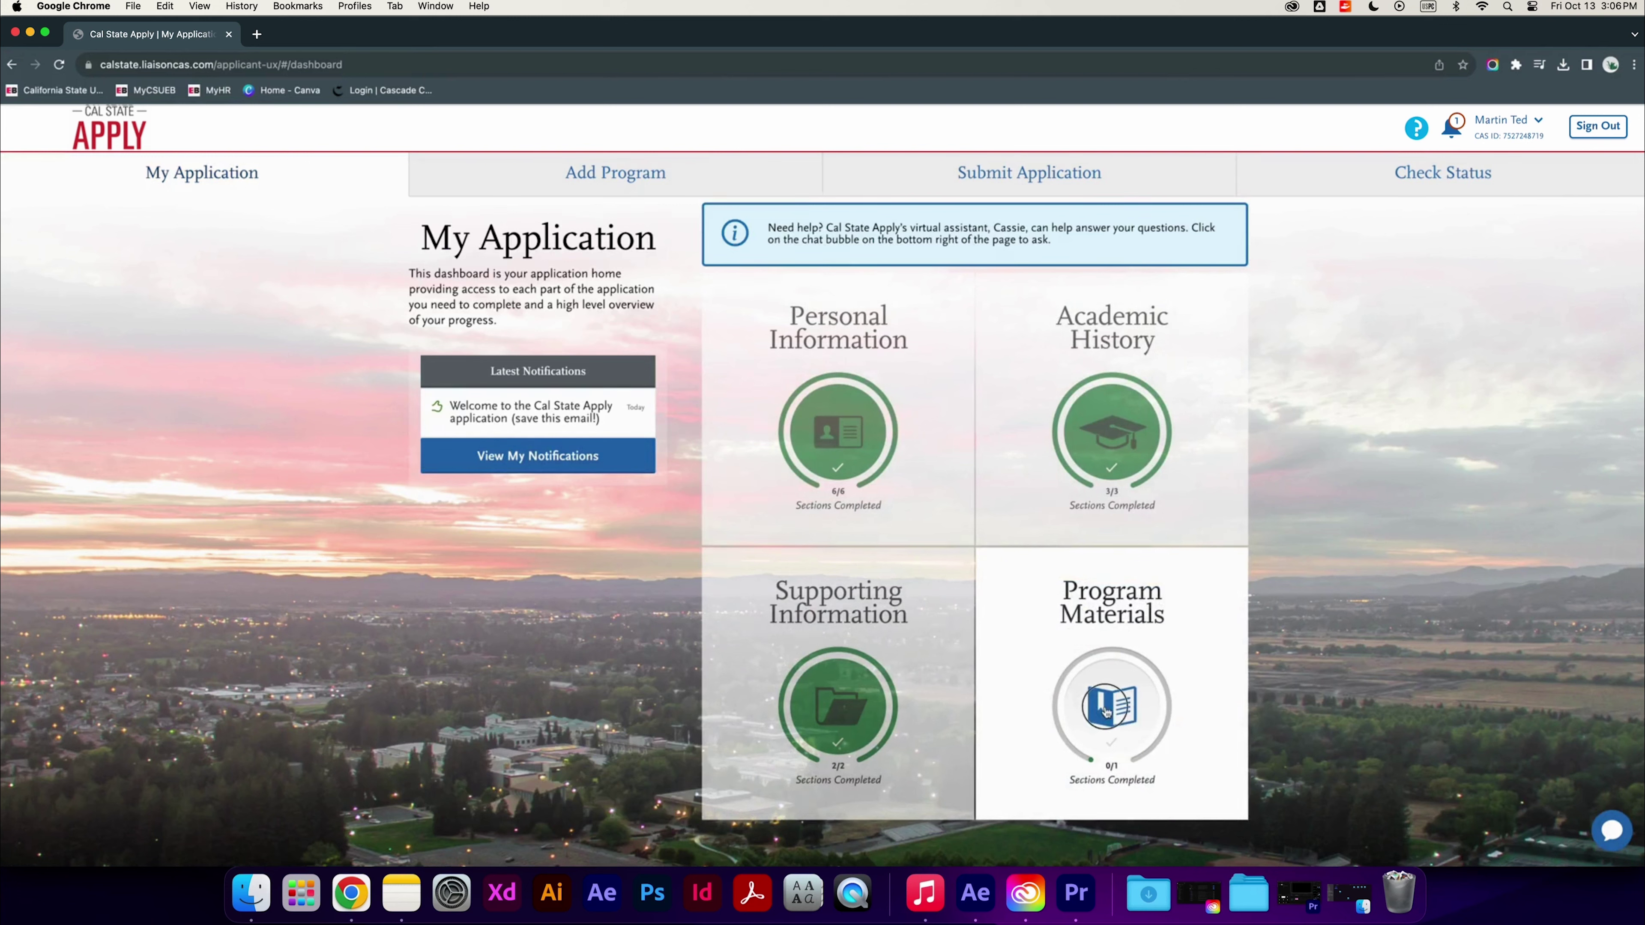
{"action": "left_click", "coordinate": [1104, 712]}
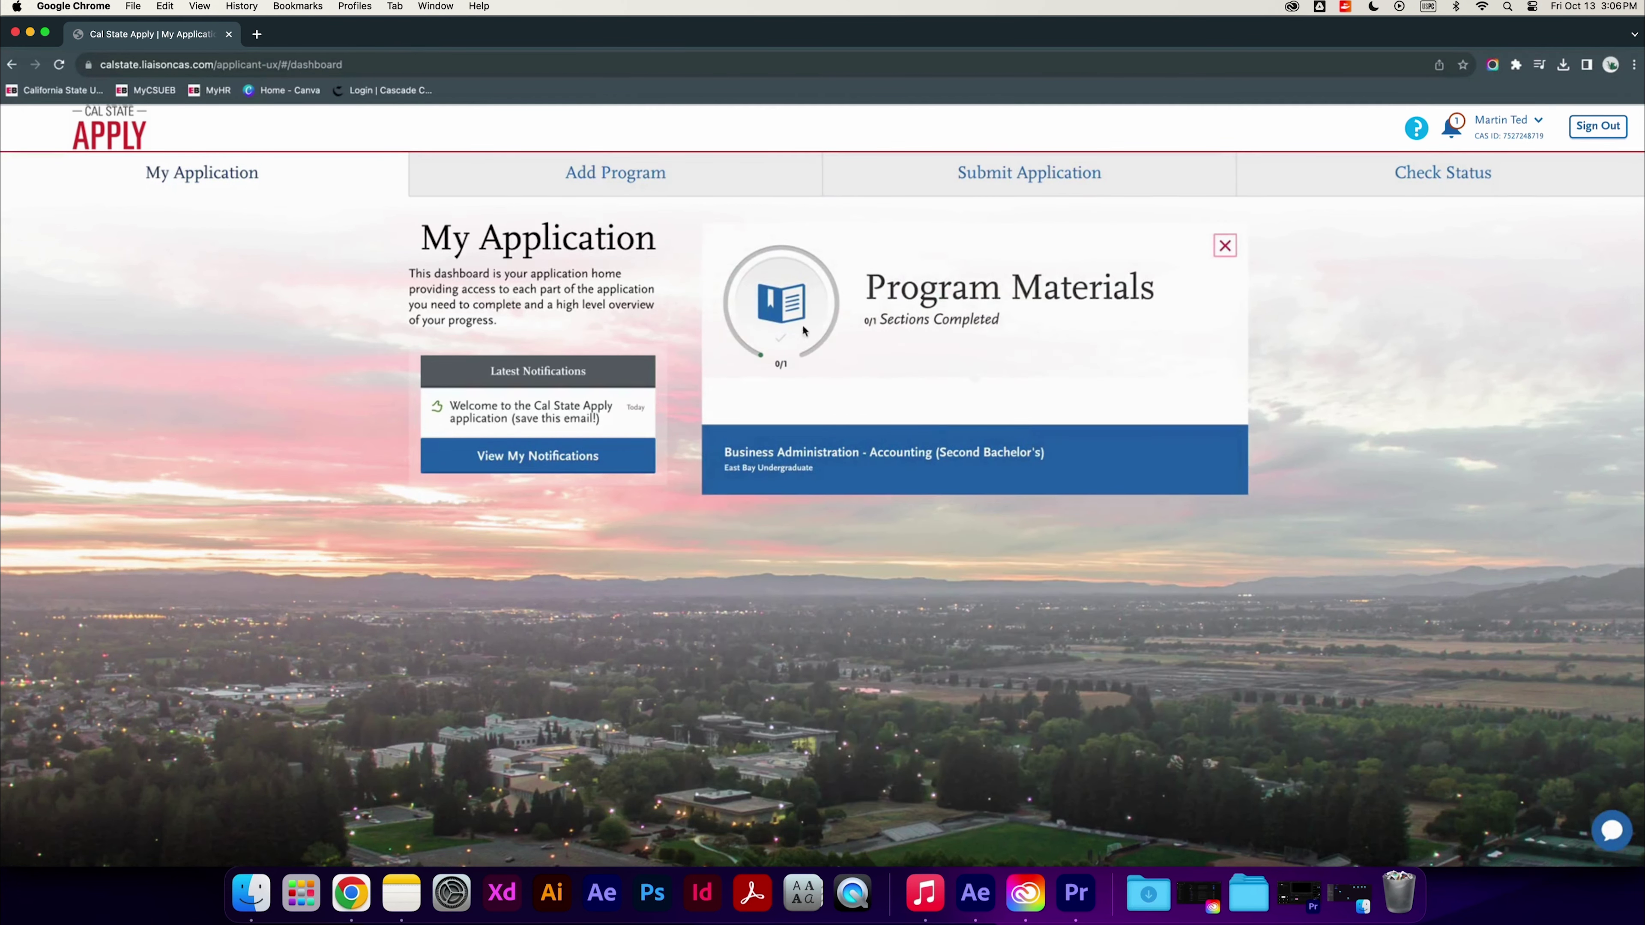
Answer and save the Business Administration - Accounting program questions, then return to My Application
{"action": "left_click", "coordinate": [874, 483]}
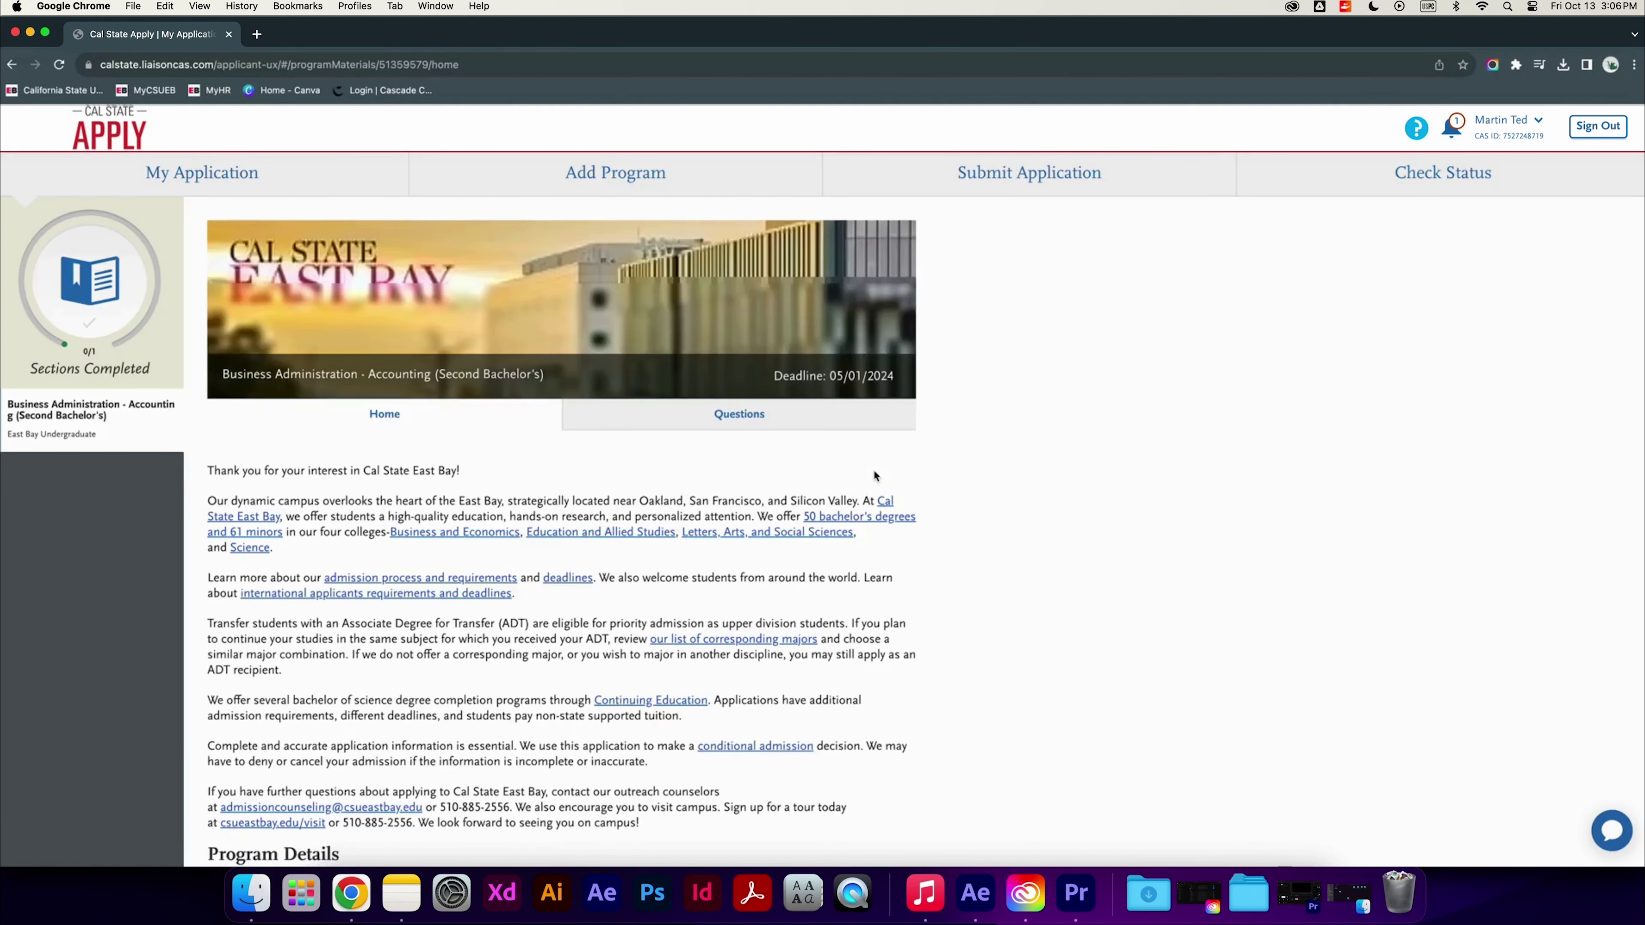
{"action": "scroll", "coordinate": [726, 573], "scroll_direction": "down", "scroll_amount": 5}
{"action": "scroll", "coordinate": [731, 576], "scroll_direction": "up", "scroll_amount": 5}
{"action": "left_click", "coordinate": [739, 417]}
{"action": "left_click", "coordinate": [841, 462]}
{"action": "left_click", "coordinate": [823, 327]}
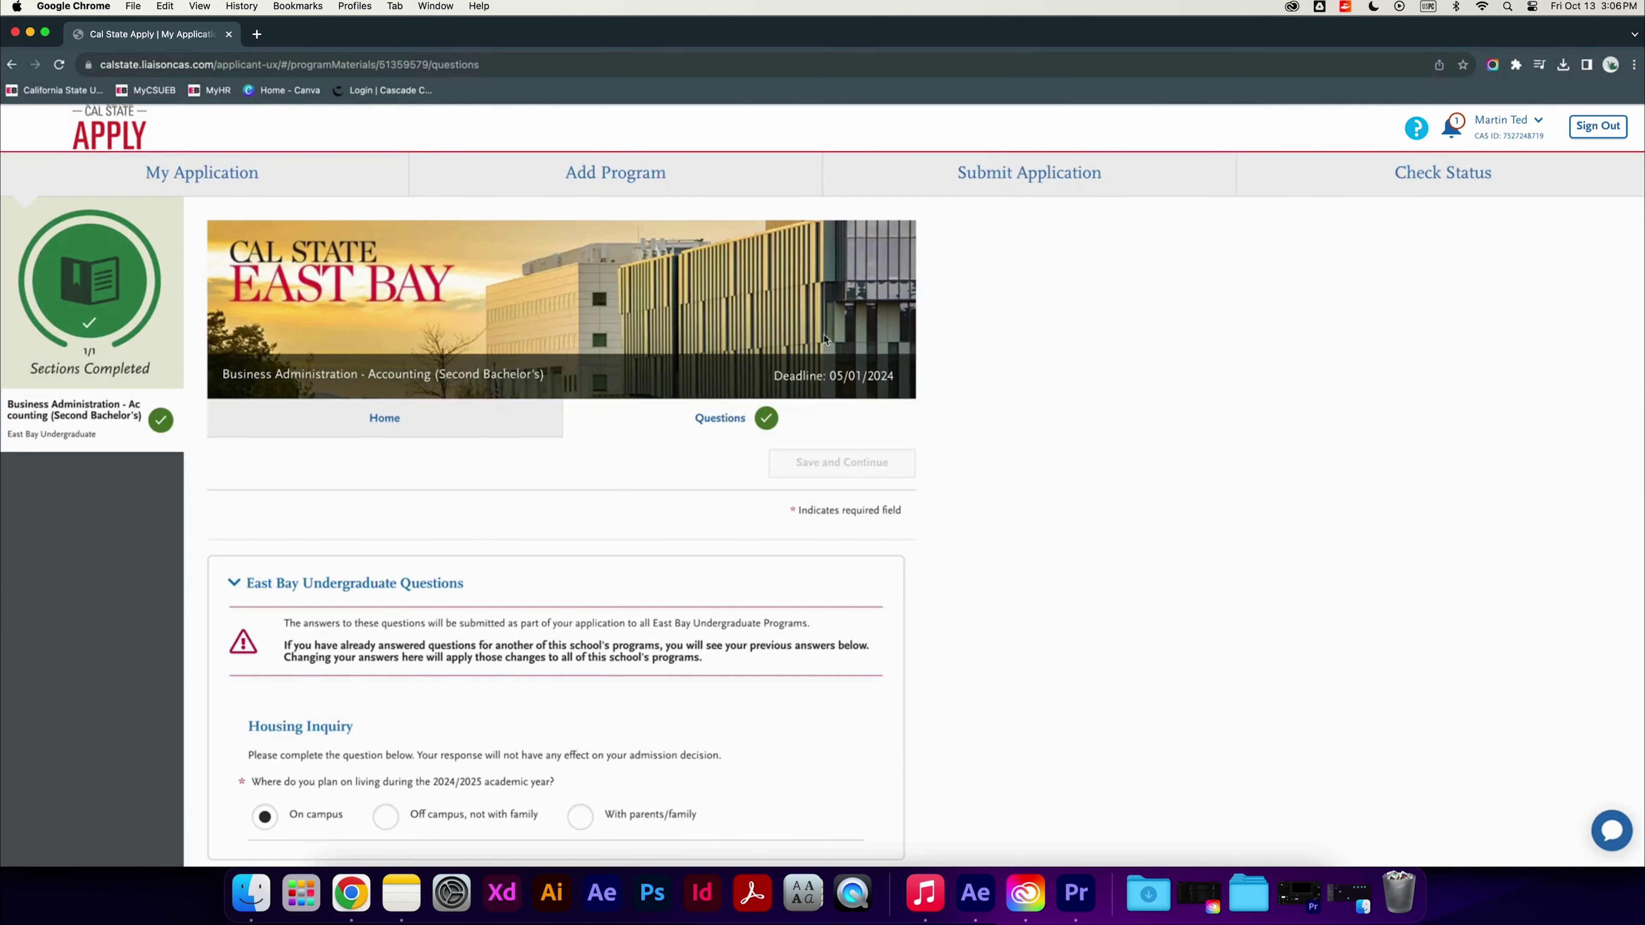
{"action": "left_click", "coordinate": [209, 176]}
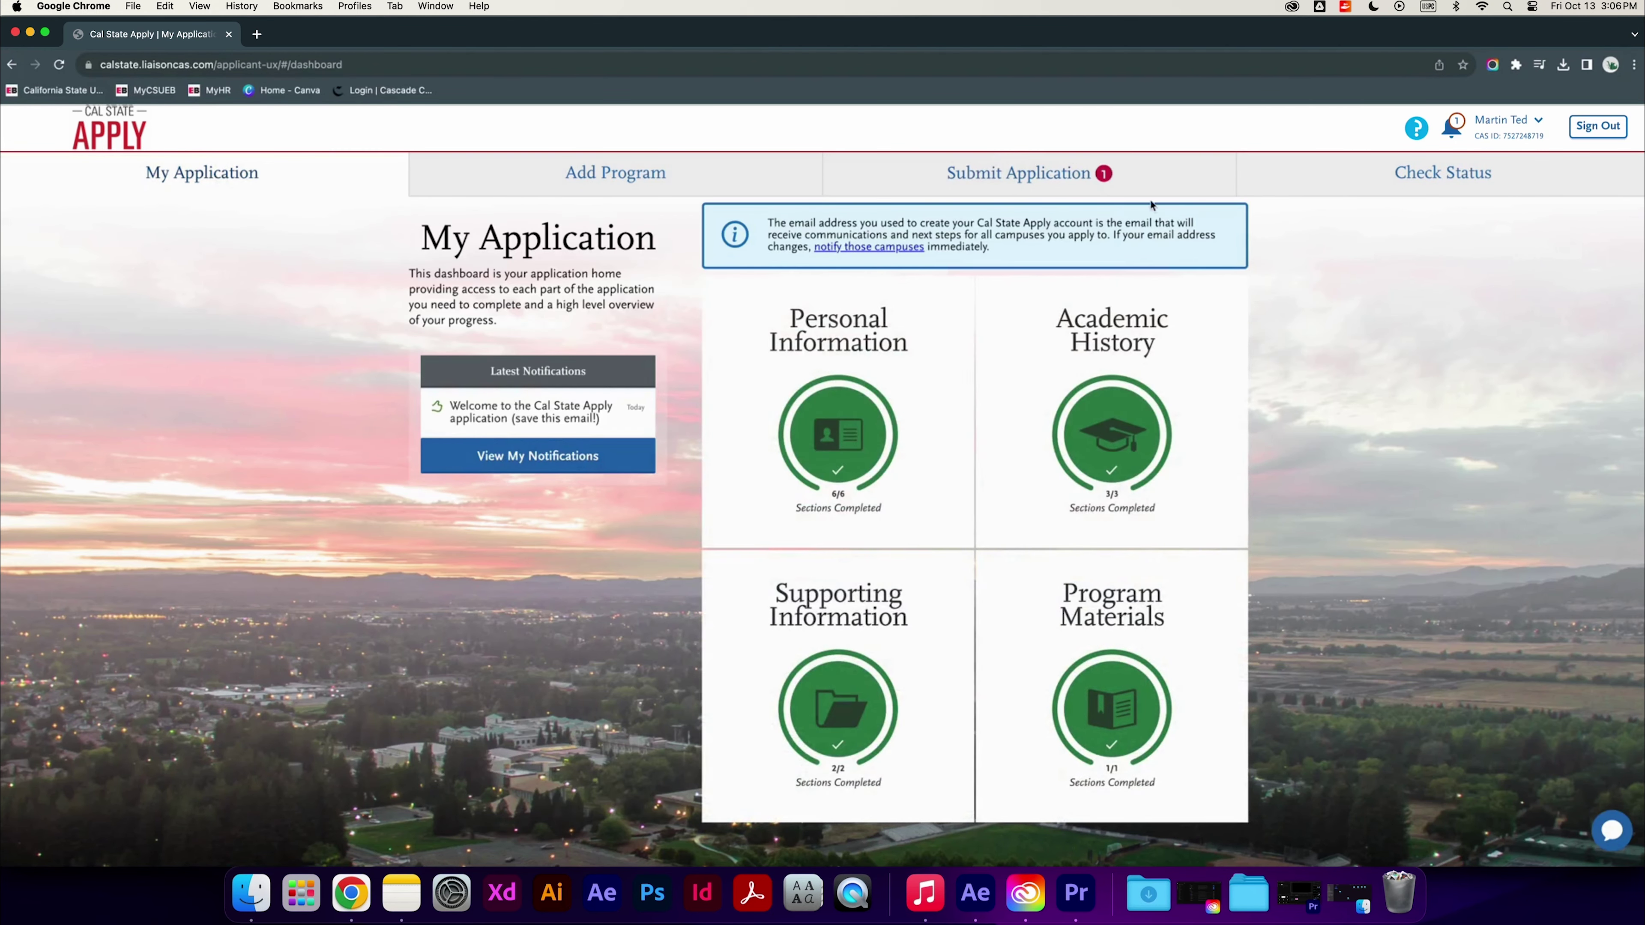
Submit the East Bay Accounting application and continue past the review to the $70.00 payment page
{"action": "left_click", "coordinate": [1104, 177]}
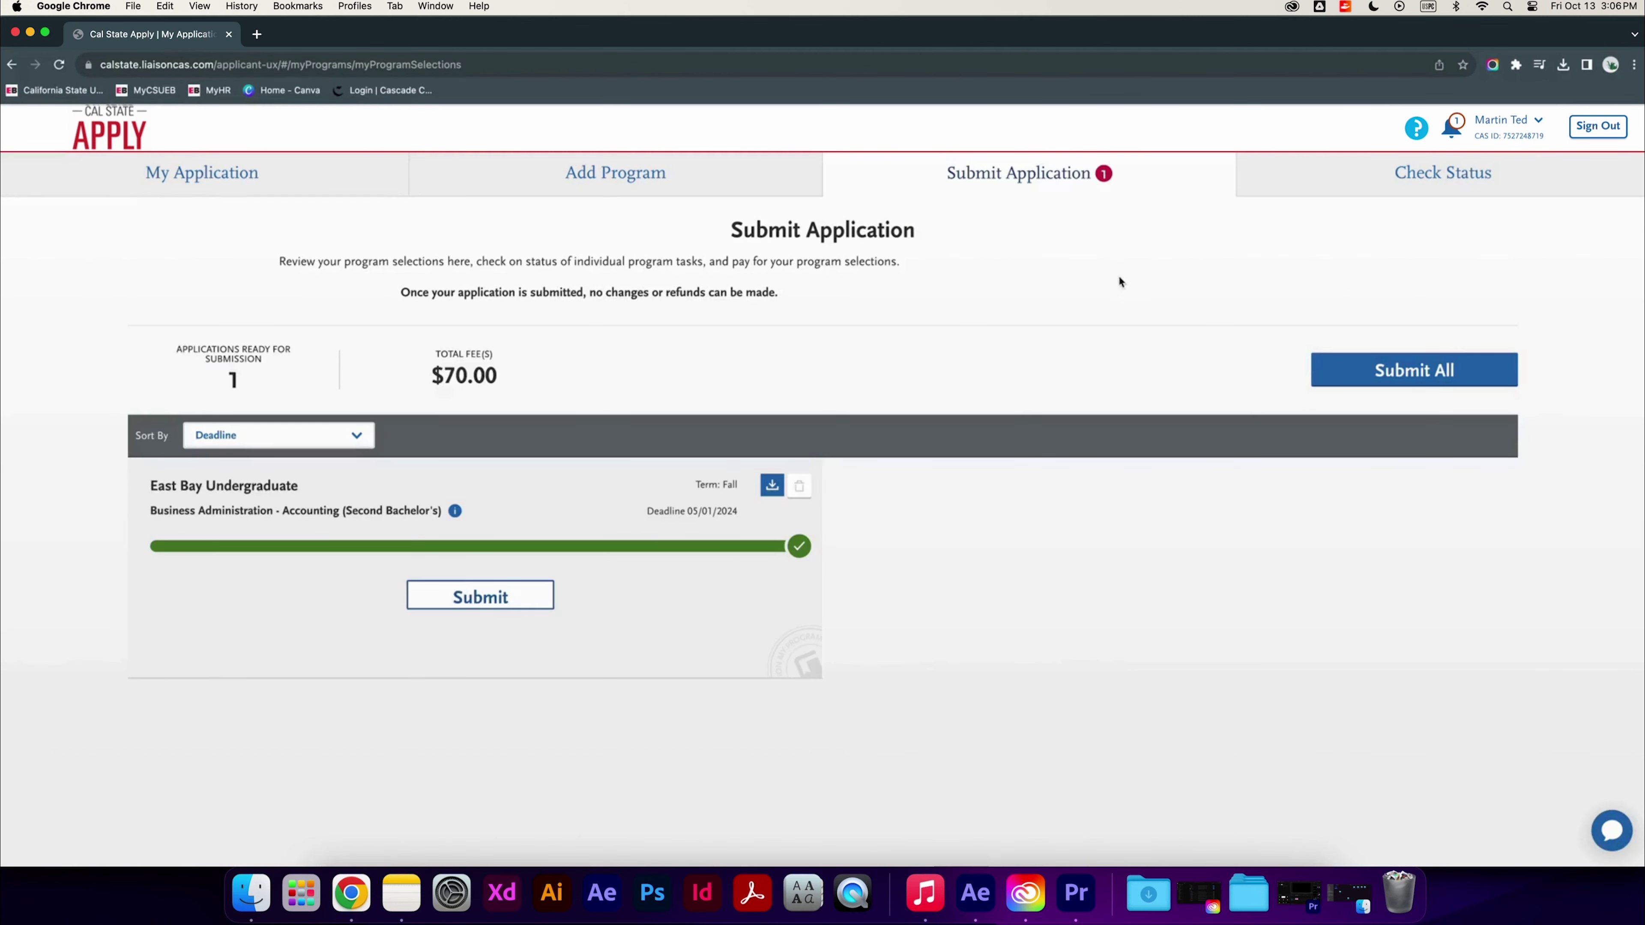
{"action": "left_click", "coordinate": [479, 596]}
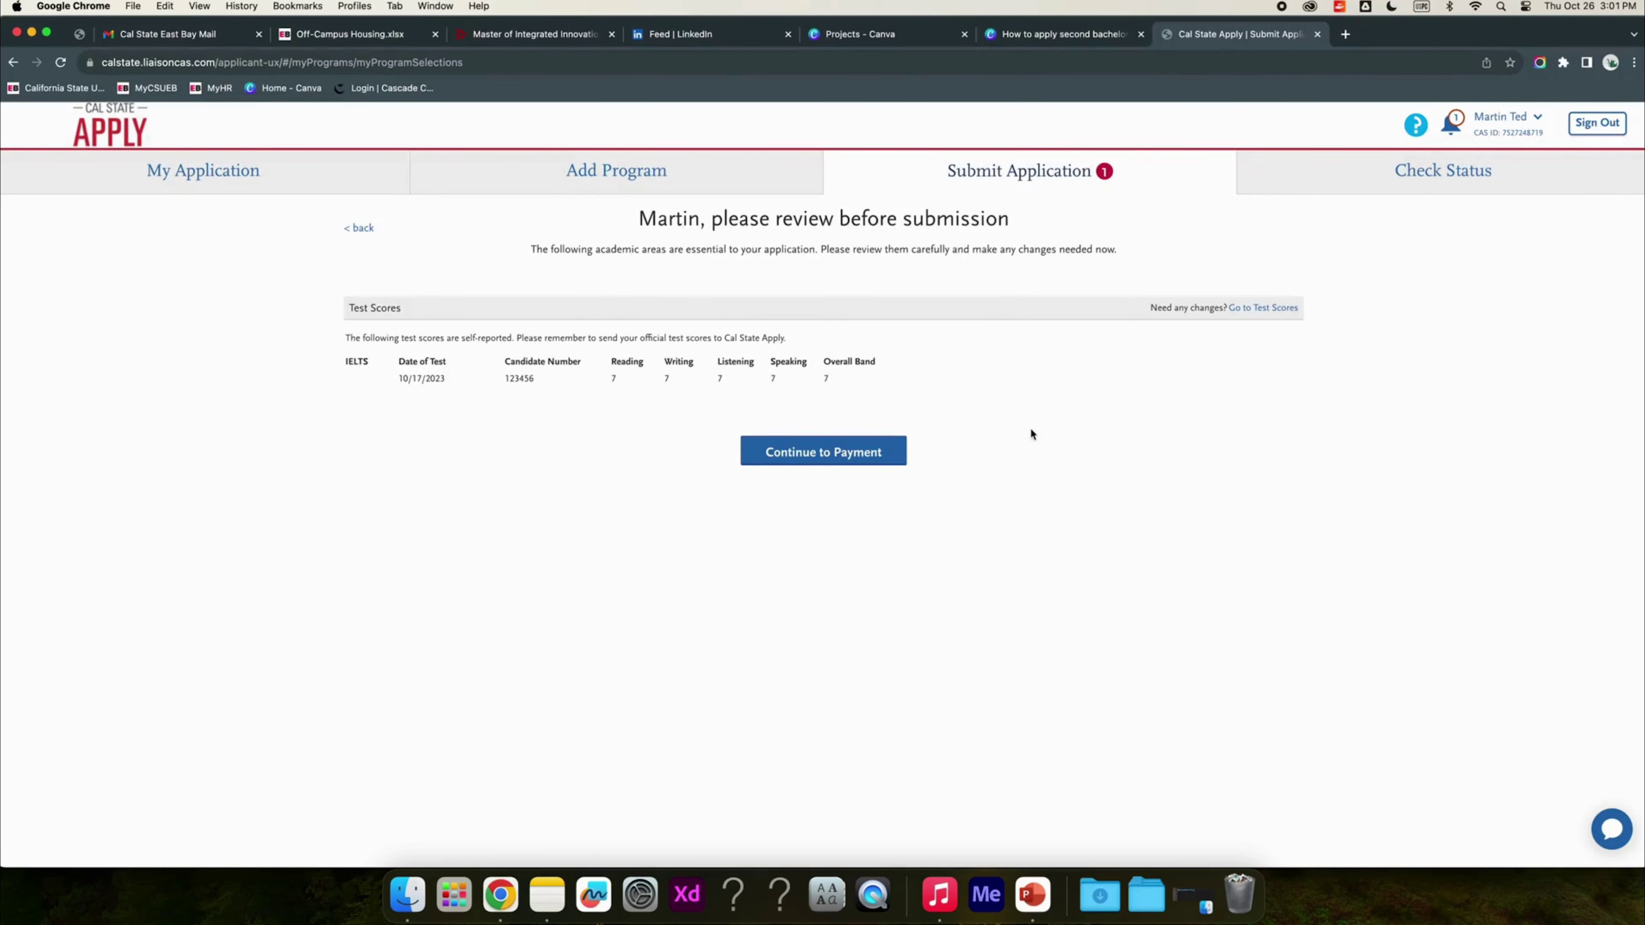
{"action": "left_click", "coordinate": [867, 456]}
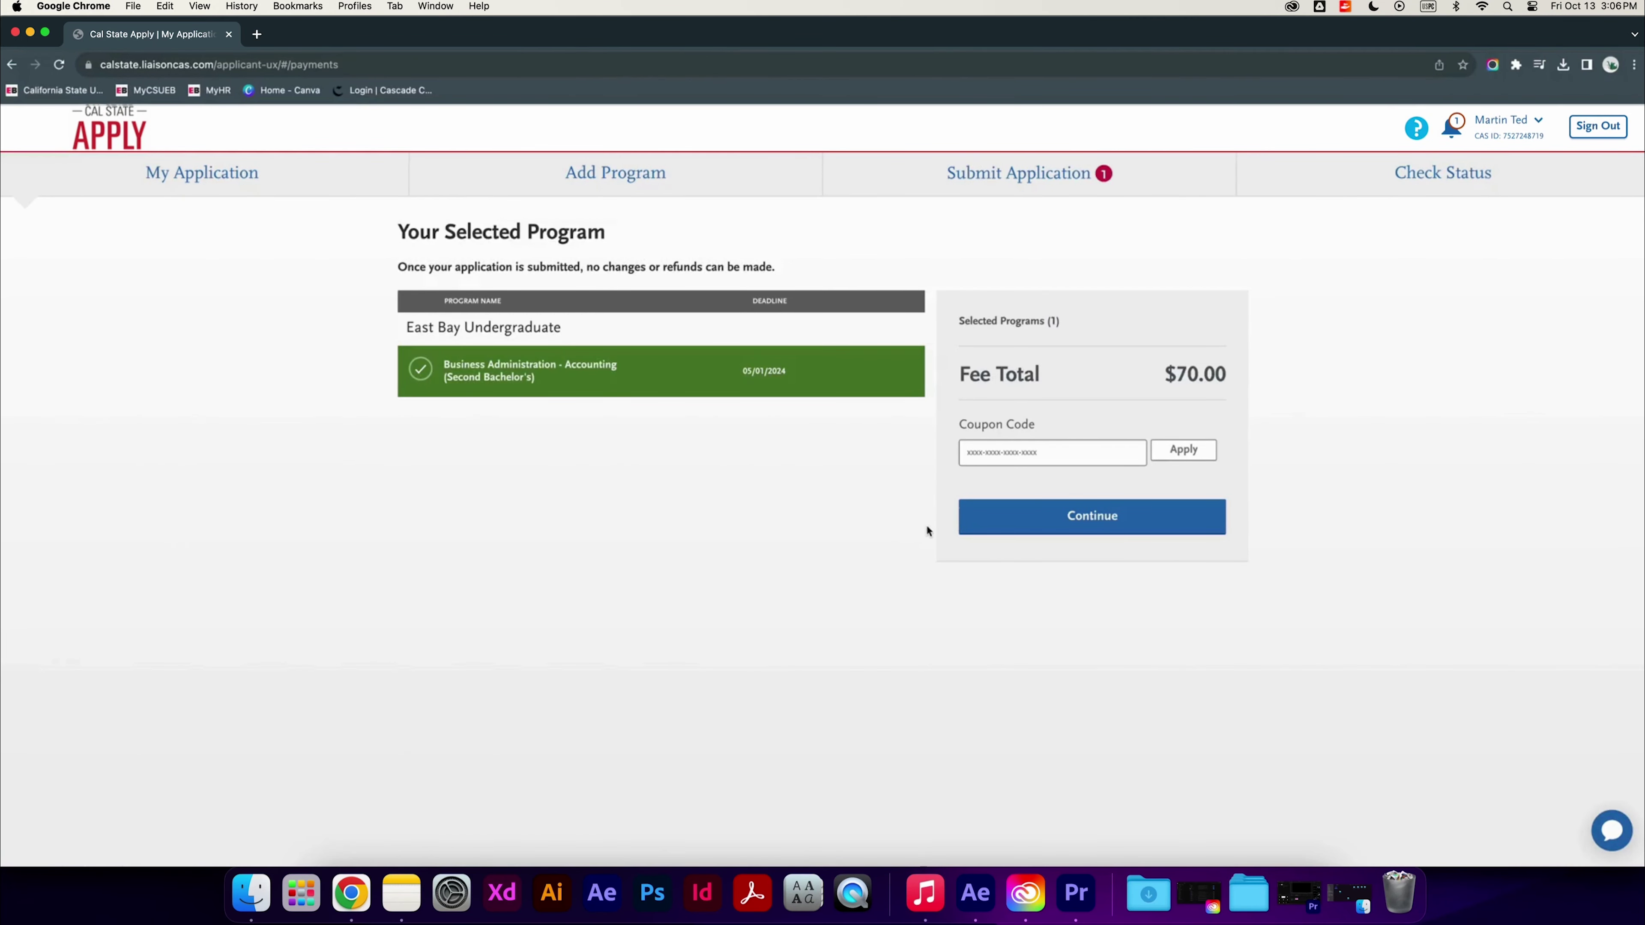
{"action": "left_click", "coordinate": [1093, 516]}
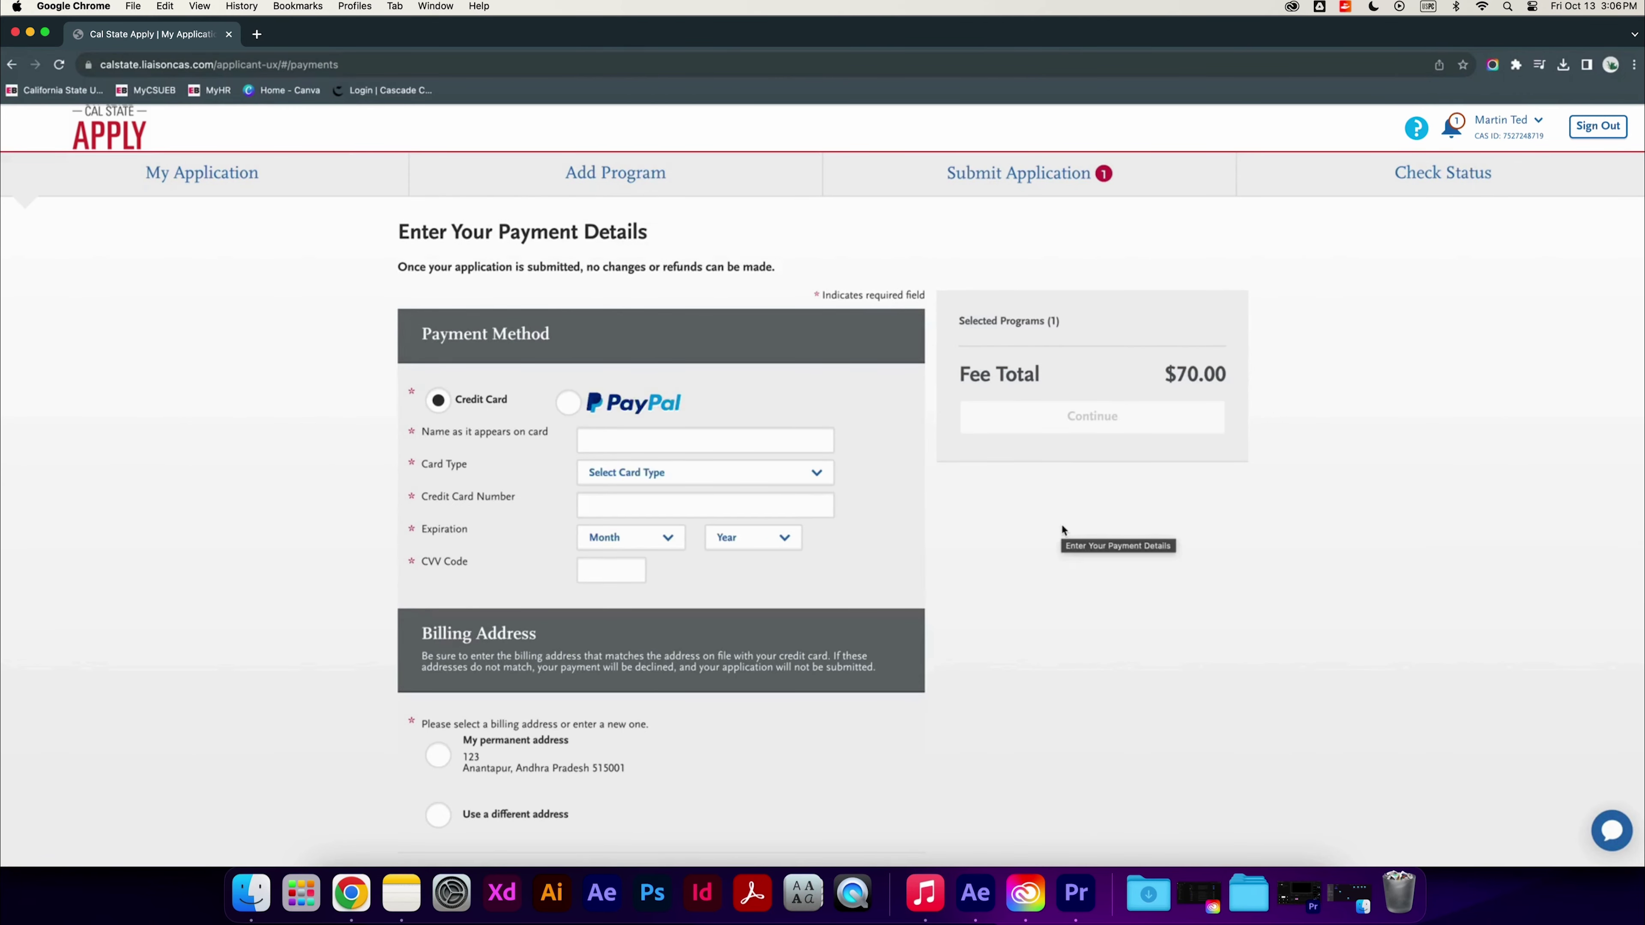
{"action": "scroll", "coordinate": [1060, 523], "scroll_direction": "down", "scroll_amount": 3}
{"action": "scroll", "coordinate": [1060, 524], "scroll_direction": "up", "scroll_amount": 2}
{"action": "scroll", "coordinate": [1060, 524], "scroll_direction": "up", "scroll_amount": 1}
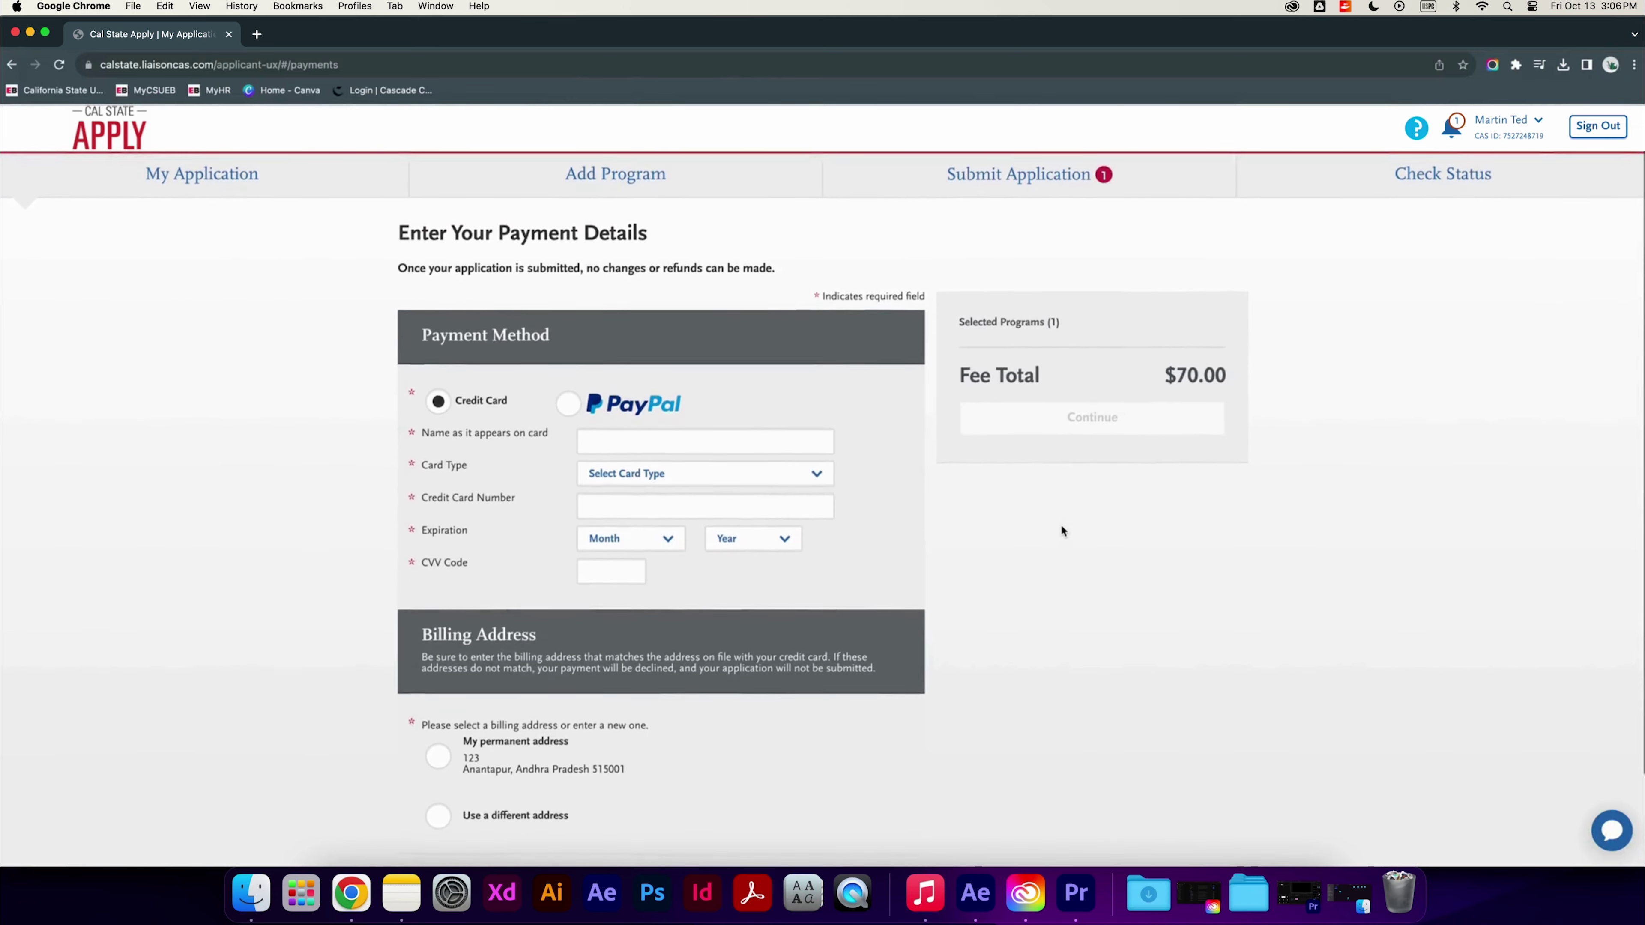